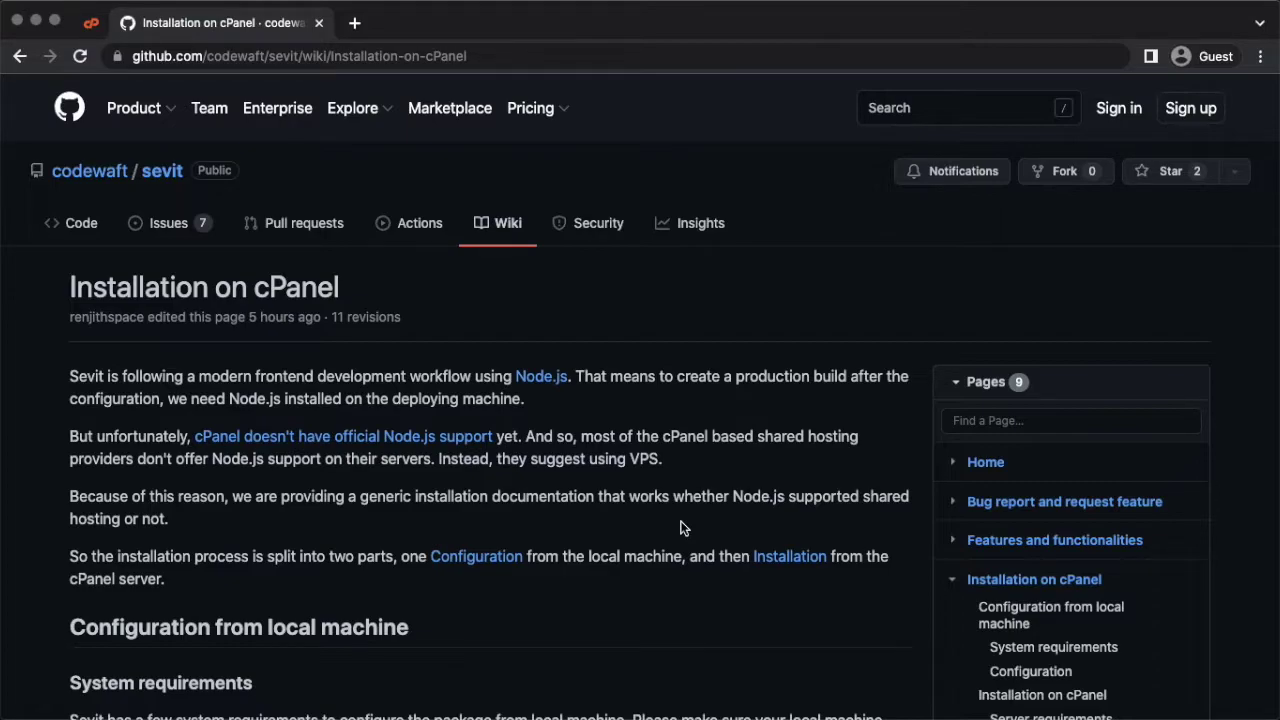
Step: Review the wiki's system requirements, and check the installed Node.js version in the terminal with node -v
{"action": "scroll", "coordinate": [680, 528], "scroll_direction": "down", "scroll_amount": 3}
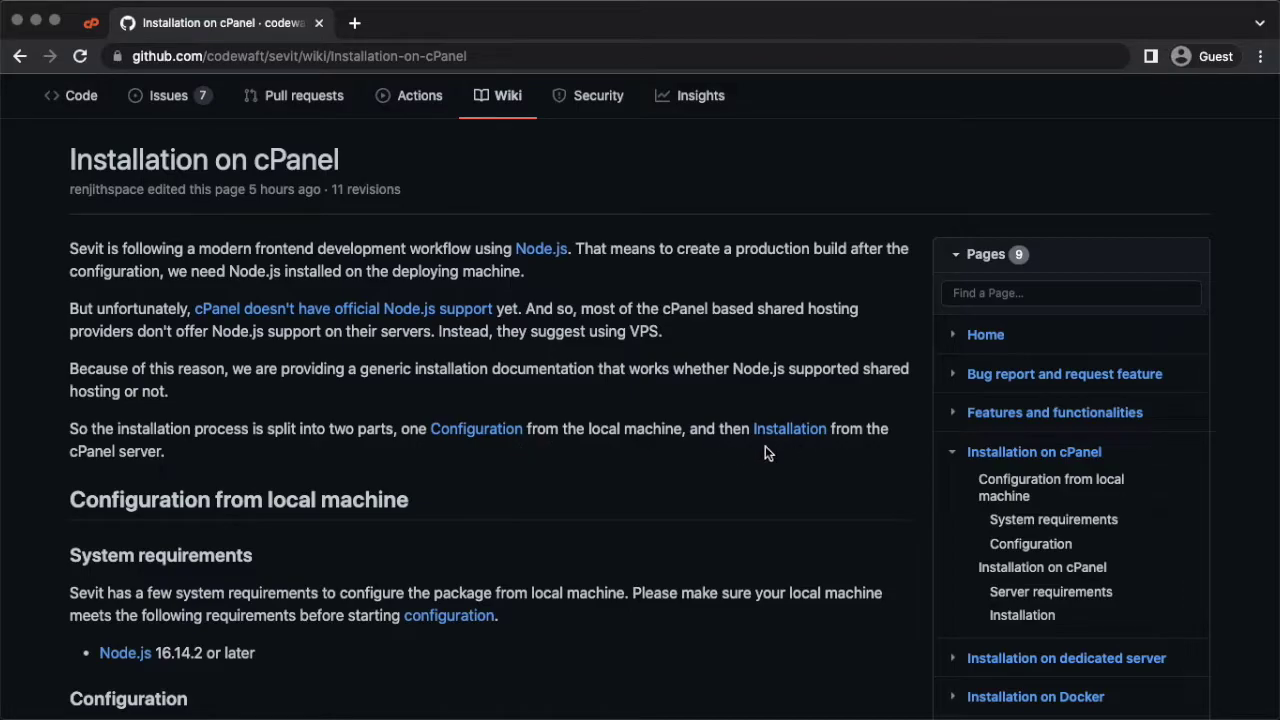
{"action": "scroll", "coordinate": [827, 453], "scroll_direction": "down", "scroll_amount": 5}
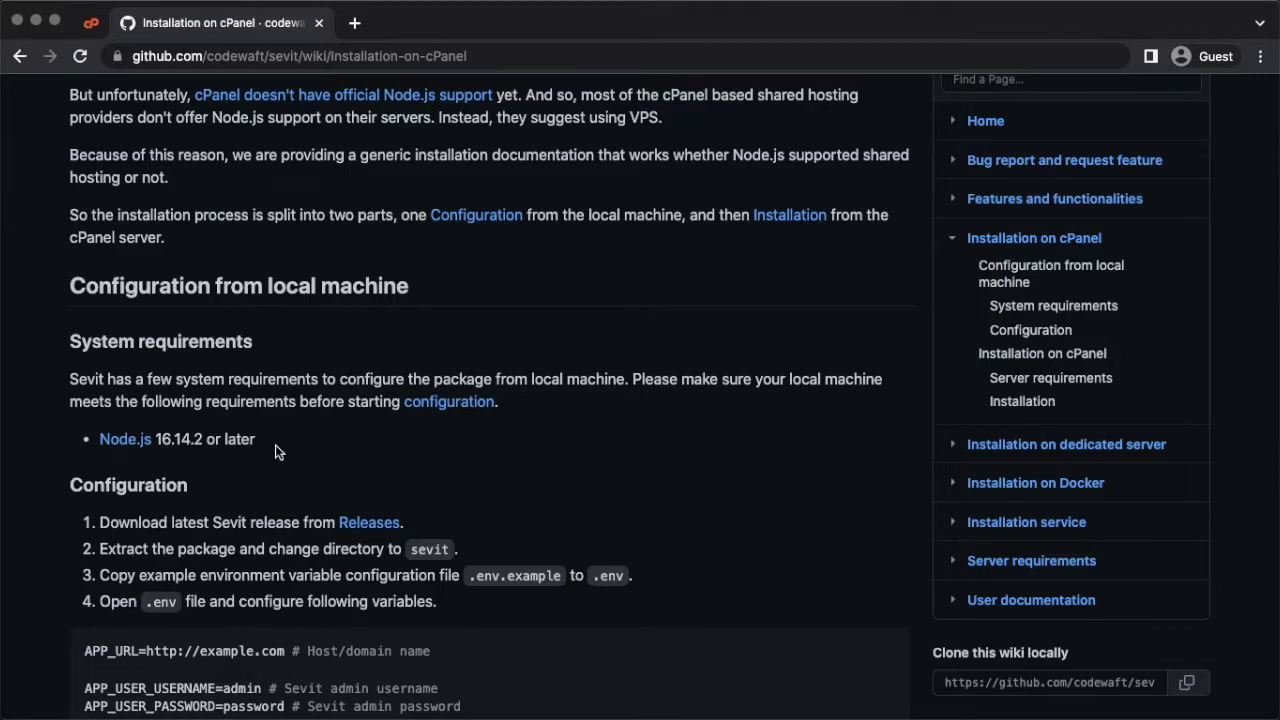
{"action": "key", "text": "ctrl+Up"}
{"action": "left_click", "coordinate": [762, 360]}
{"action": "type", "text": "node -v"}
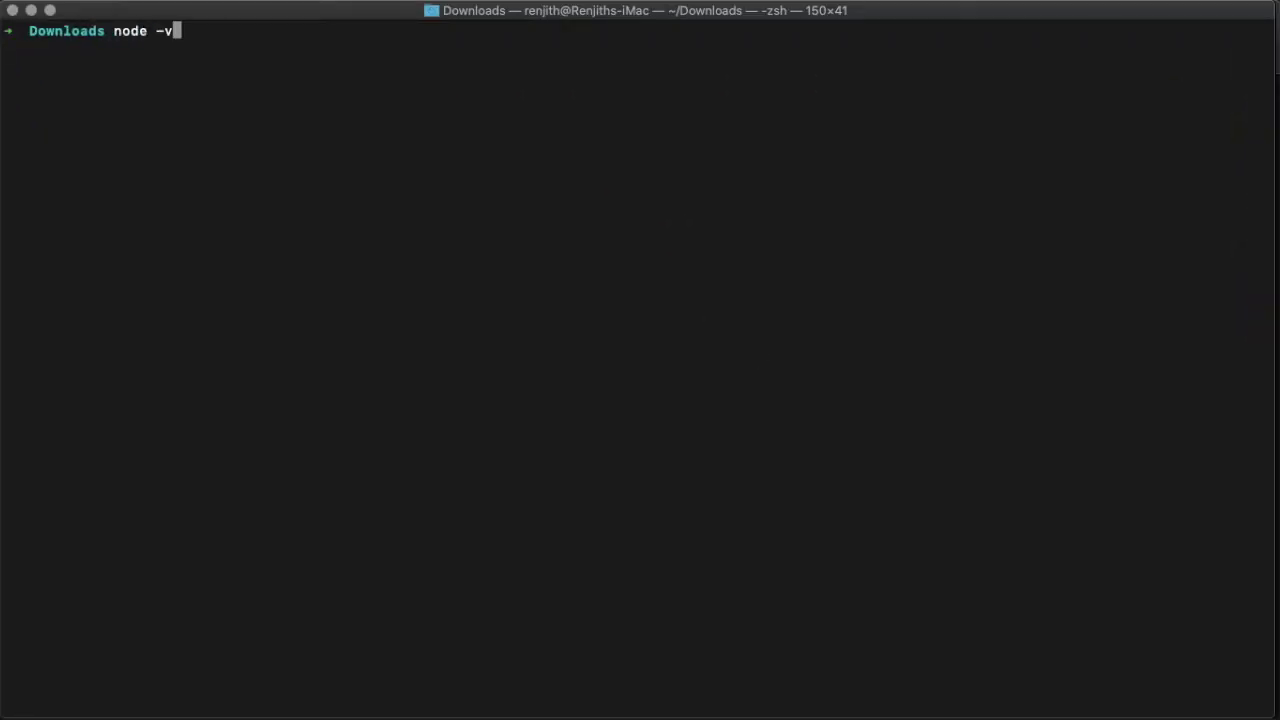
{"action": "key", "text": "Return"}
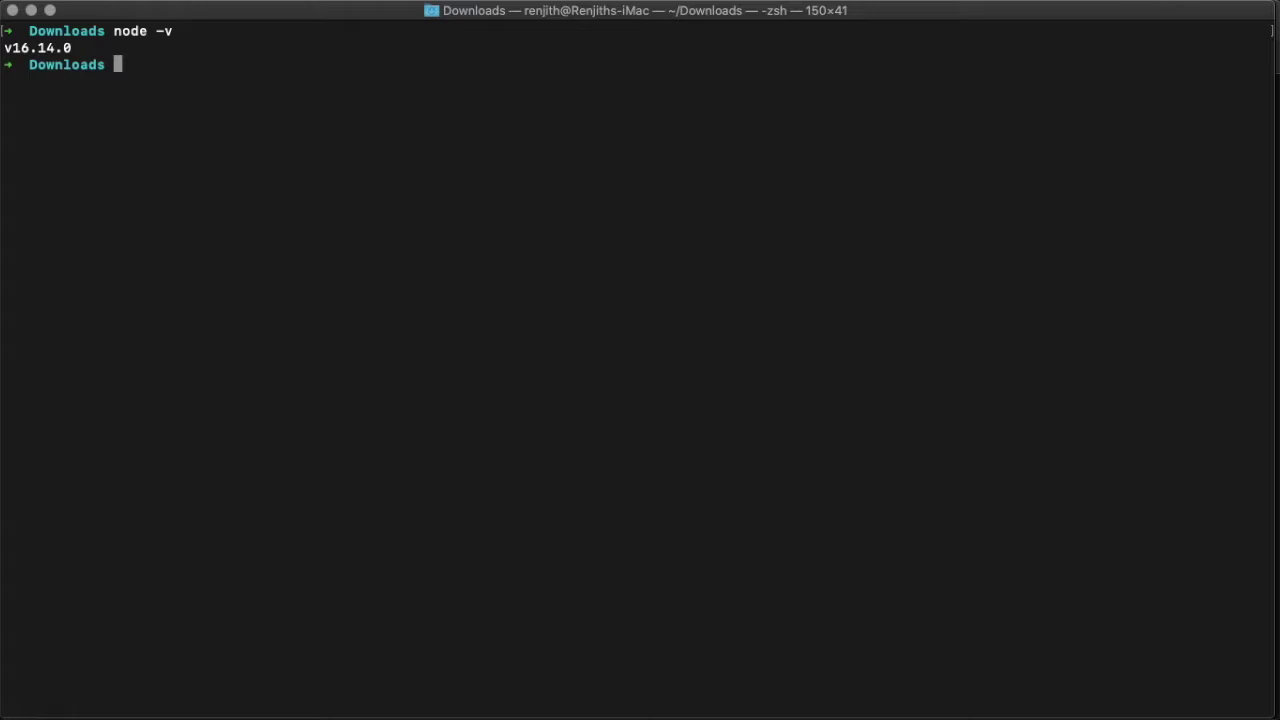
Step: Download the source code zip of Sevit's latest release from the wiki's Releases link in the browser, and close the releases page
{"action": "key", "text": "ctrl+Up"}
{"action": "left_click", "coordinate": [430, 353]}
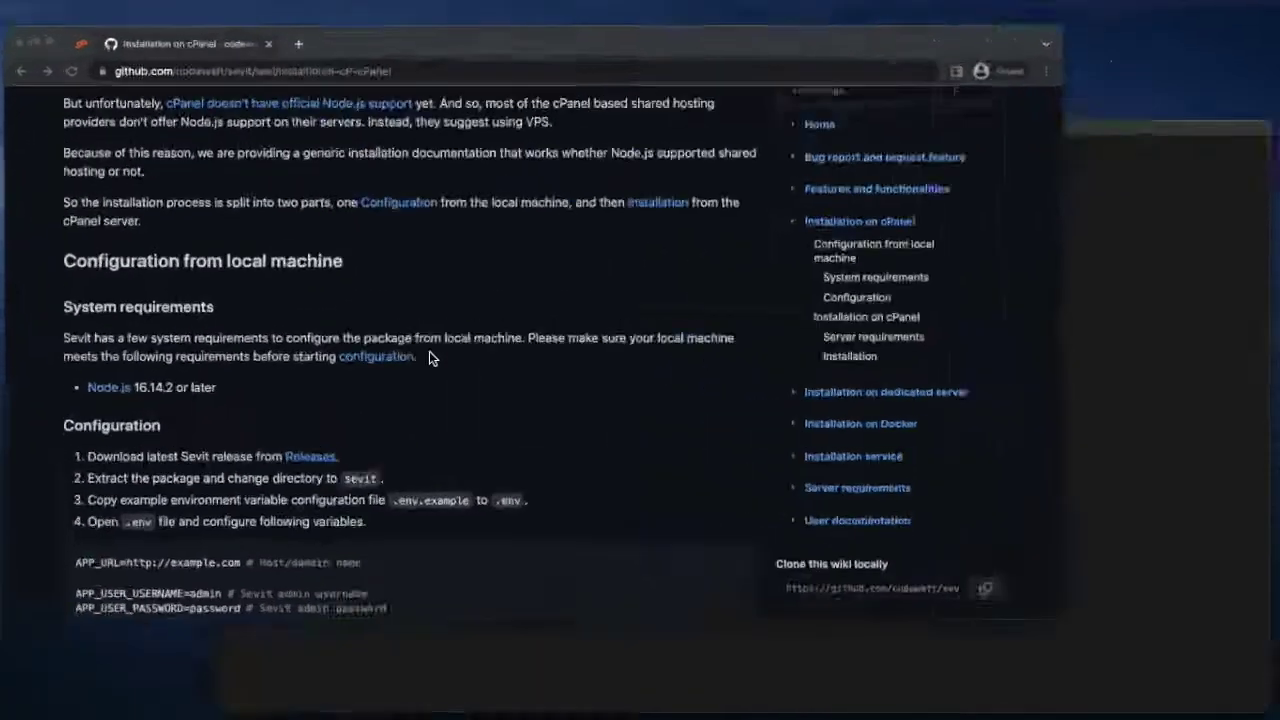
{"action": "scroll", "coordinate": [550, 465], "scroll_direction": "down", "scroll_amount": 5}
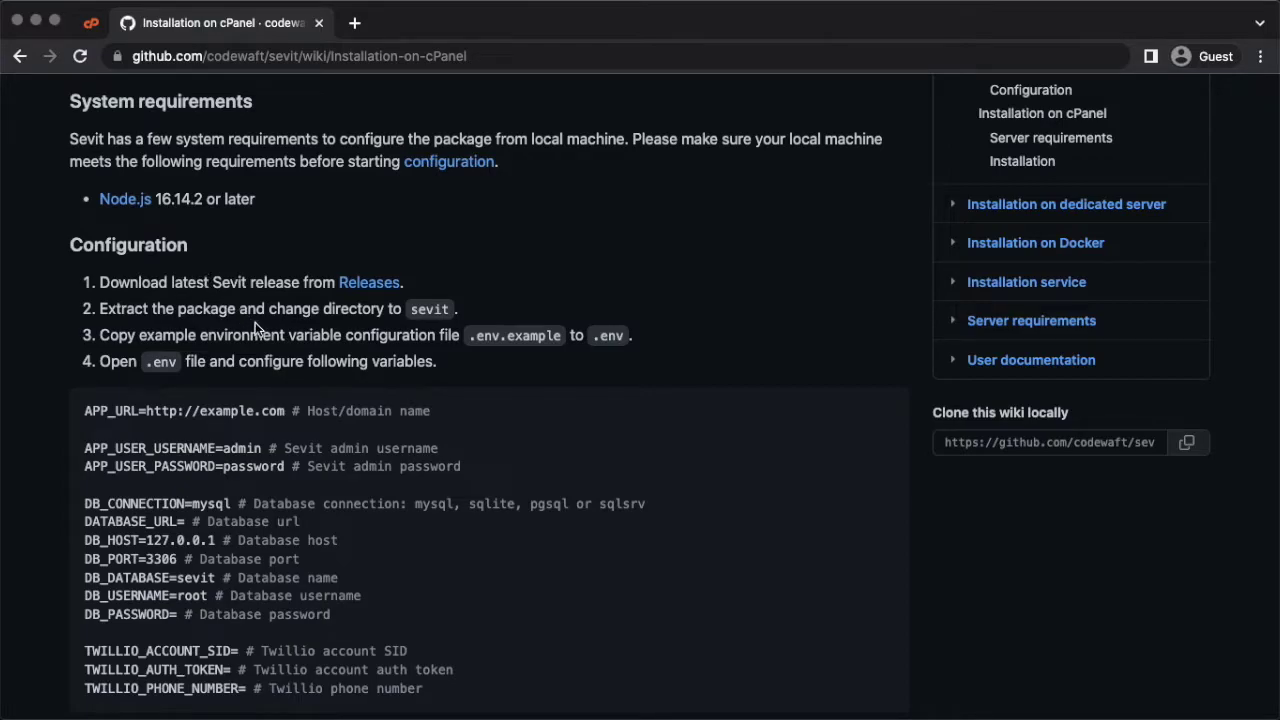
{"action": "left_click", "coordinate": [370, 290], "text": "super"}
{"action": "left_click", "coordinate": [458, 29]}
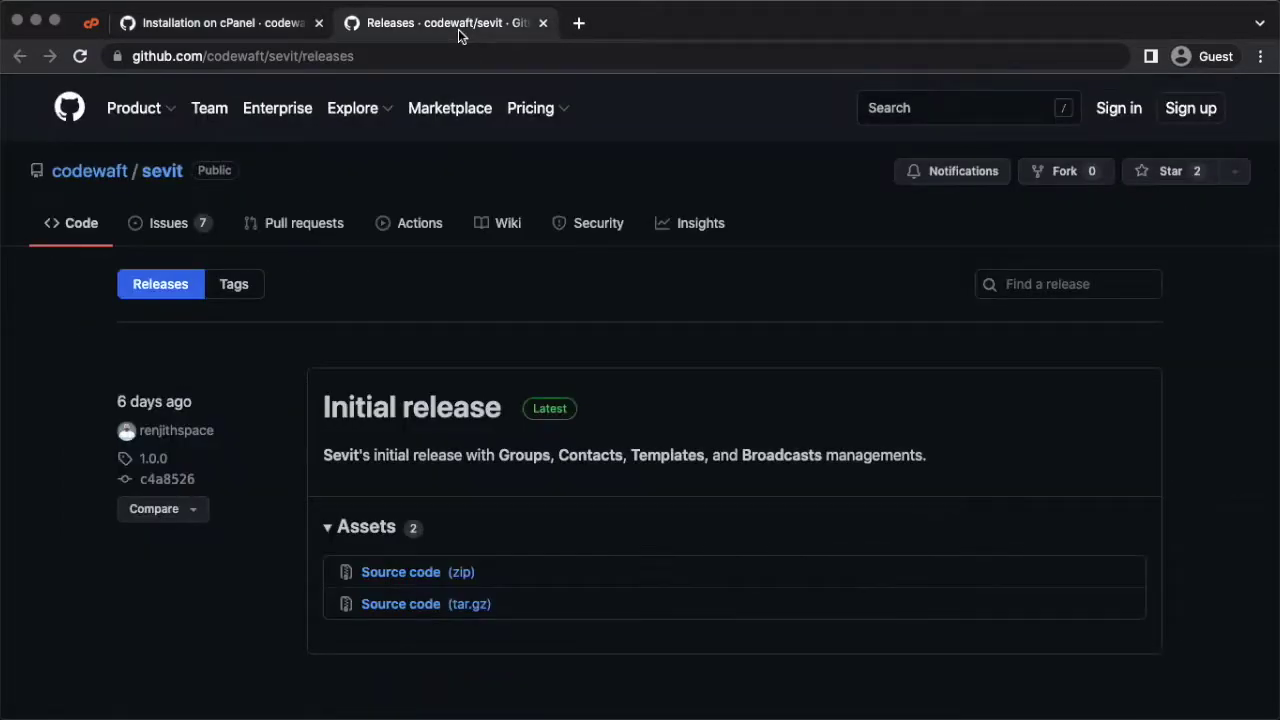
{"action": "left_click", "coordinate": [438, 578]}
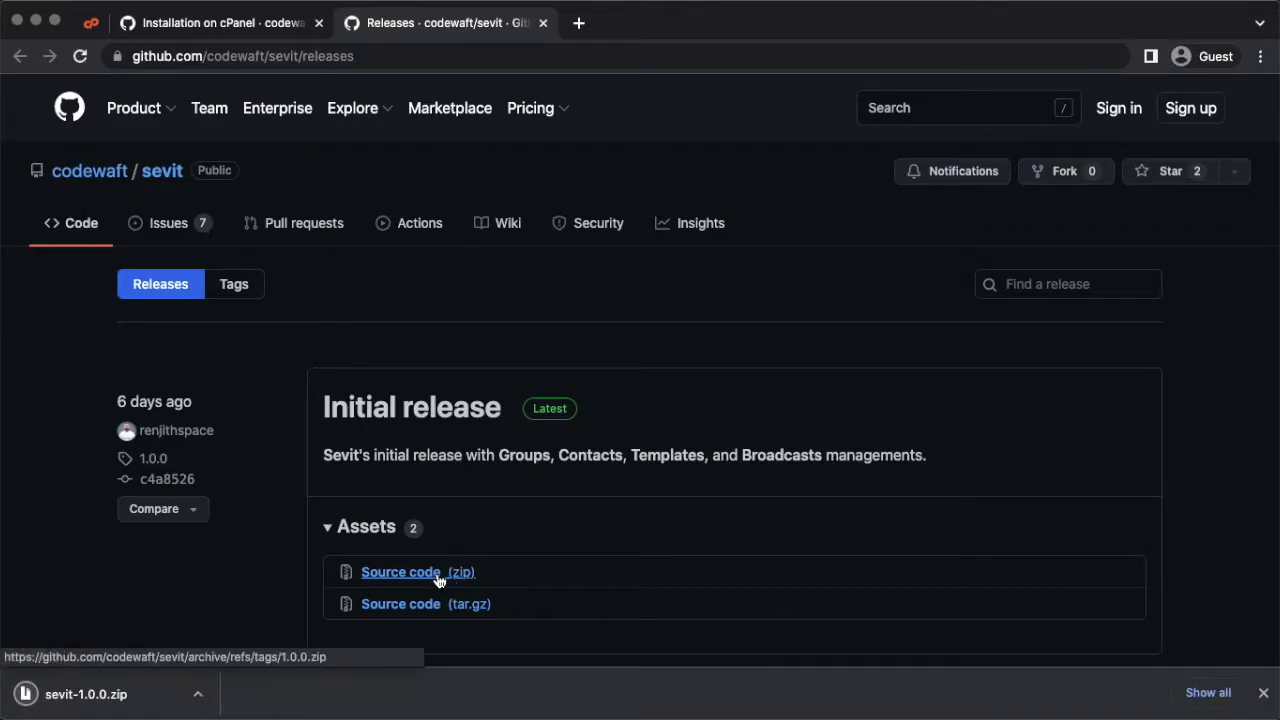
{"action": "left_click", "coordinate": [1263, 692]}
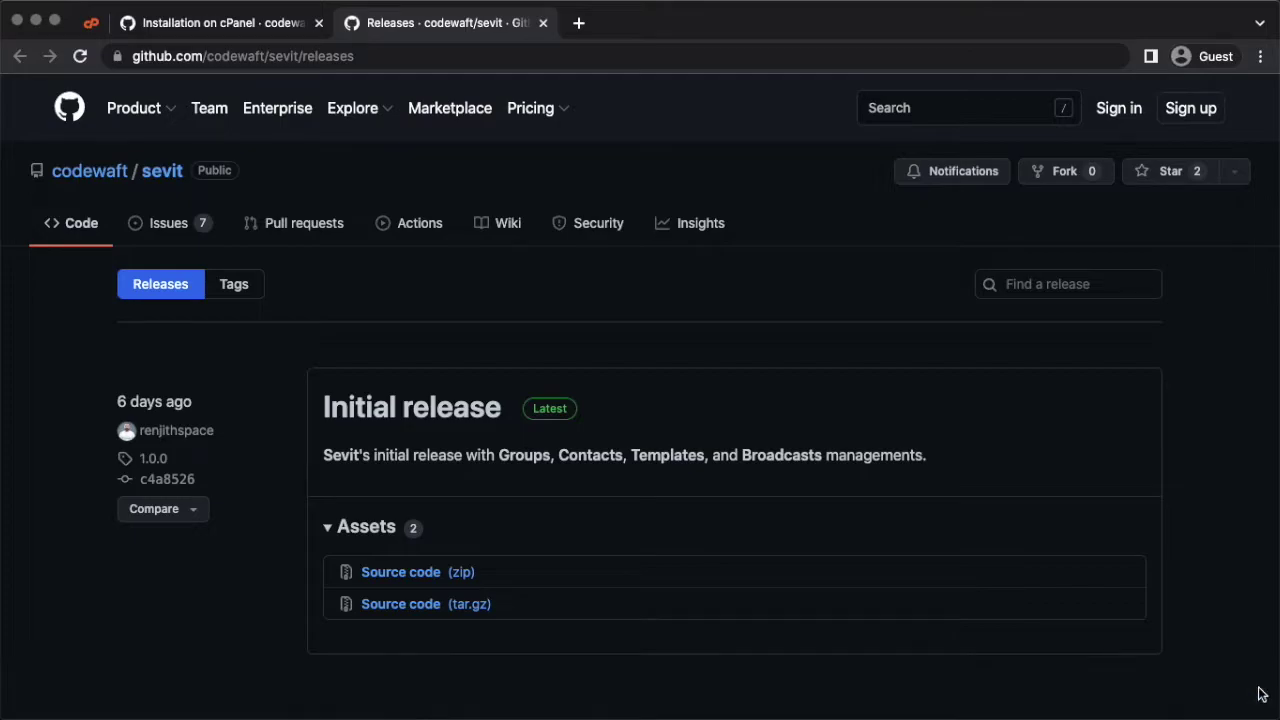
{"action": "left_click", "coordinate": [543, 23]}
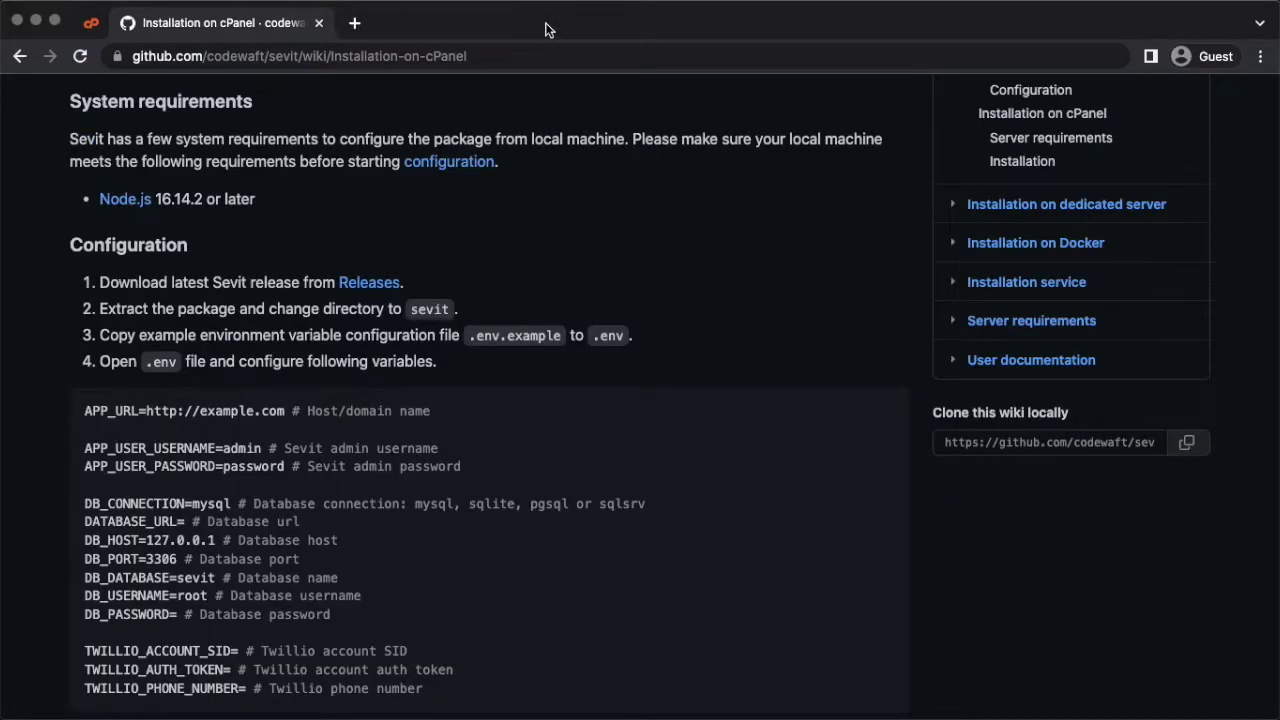
Step: List the Downloads folder in the terminal and unzip sevit-1.0.0.zip there
{"action": "key", "text": "ctrl+Up"}
{"action": "left_click", "coordinate": [831, 397]}
{"action": "type", "text": "ls -l"}
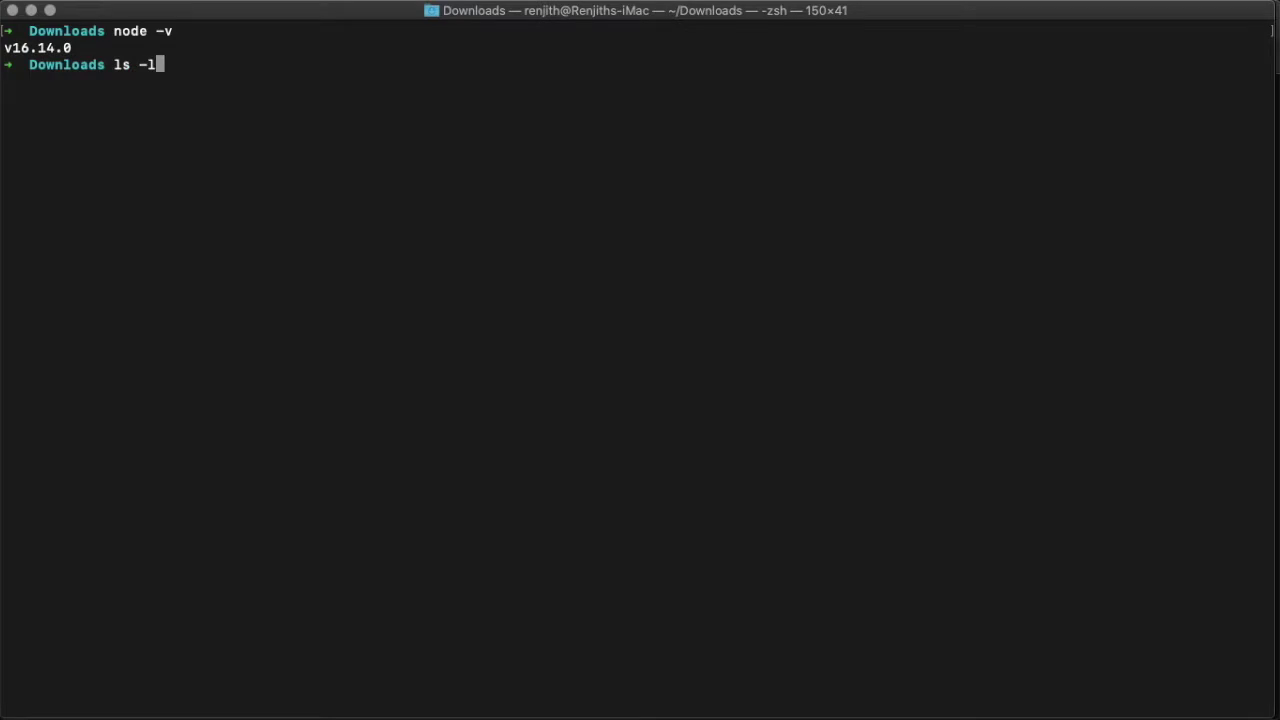
{"action": "key", "text": "Return"}
{"action": "type", "text": "unzi"}
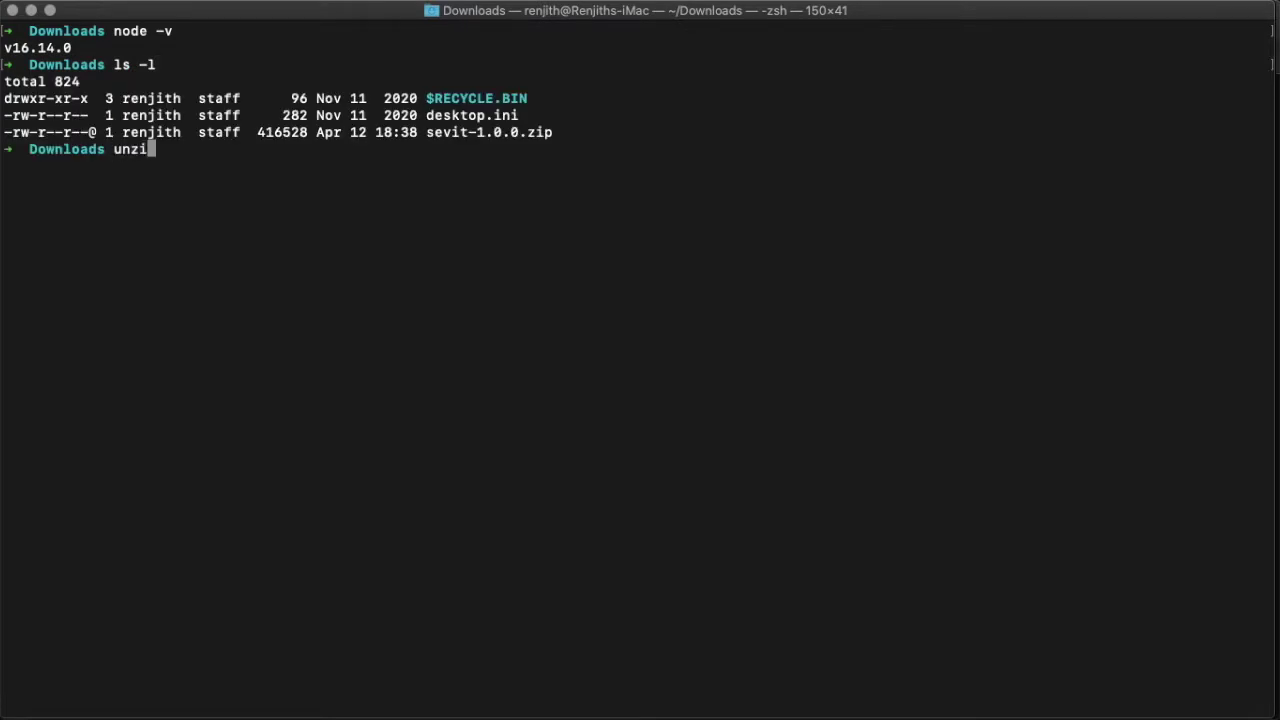
{"action": "type", "text": "p sev"}
{"action": "key", "text": "Tab"}
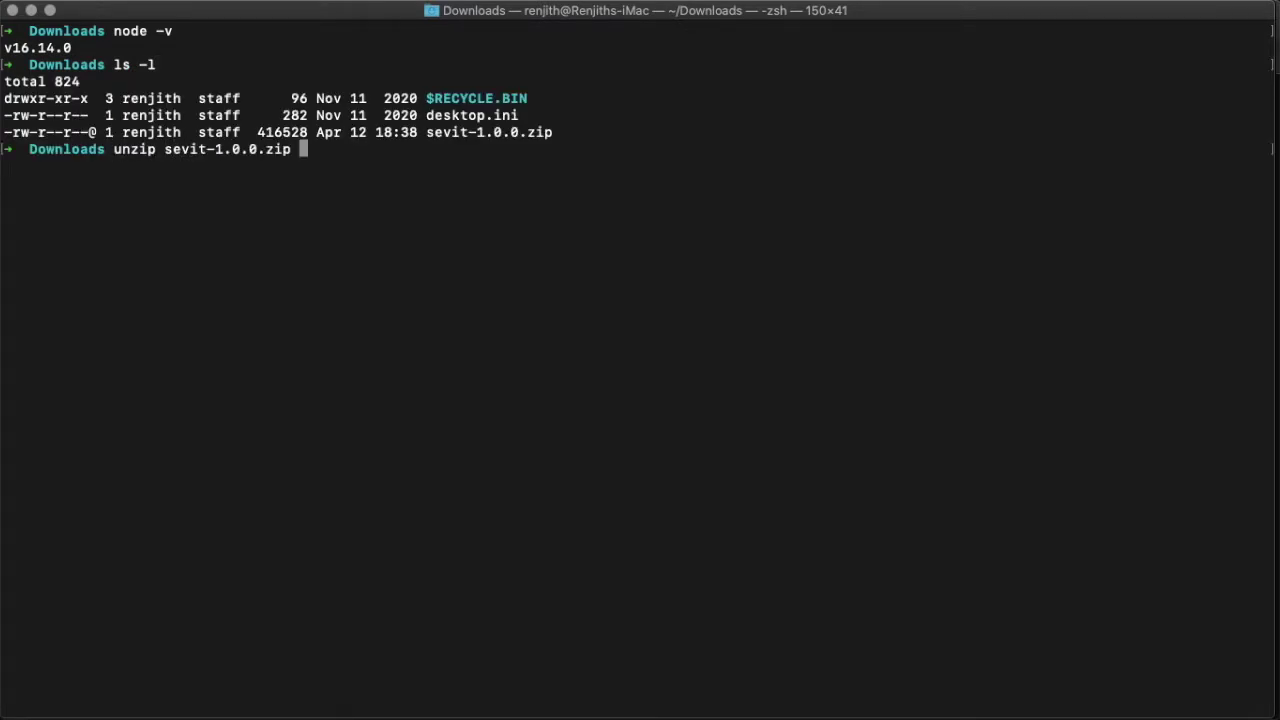
{"action": "key", "text": "Return"}
Step: Change into the extracted sevit-1.0.0 directory and list its contents
{"action": "type", "text": "ls -l"}
{"action": "key", "text": "Return"}
{"action": "type", "text": "cd sev"}
{"action": "key", "text": "Tab"}
{"action": "key", "text": "Return"}
{"action": "type", "text": "ls -l"}
{"action": "key", "text": "Return"}
Step: Check the wiki's configuration instructions, and copy .env.example to .env in the sevit-1.0.0 directory from the terminal
{"action": "key", "text": "ctrl+Up"}
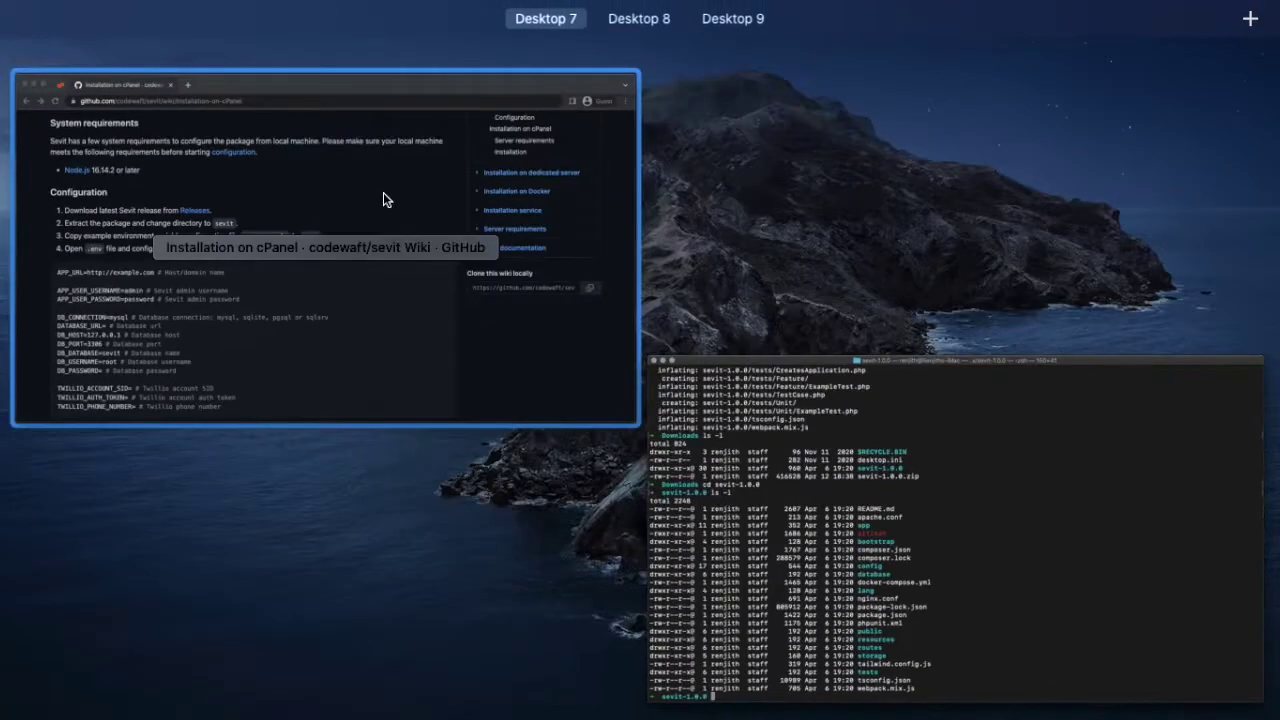
{"action": "left_click", "coordinate": [383, 194]}
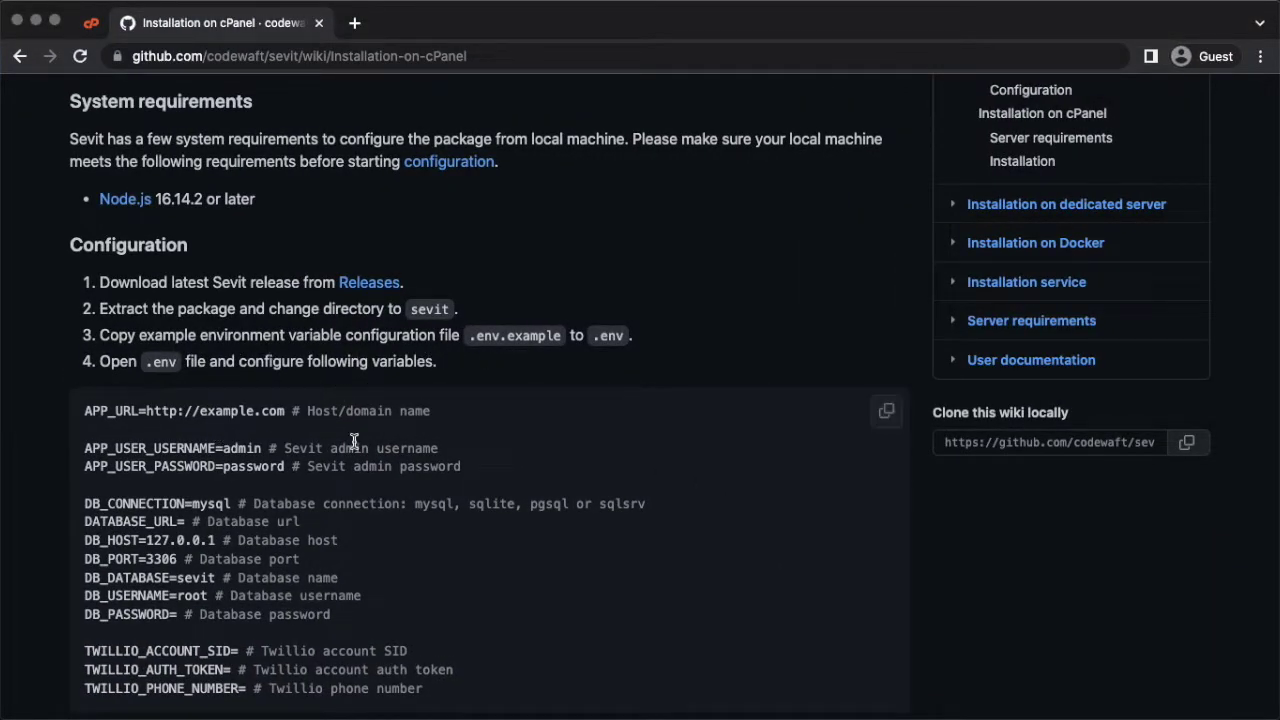
{"action": "scroll", "coordinate": [493, 450], "scroll_direction": "down", "scroll_amount": 3}
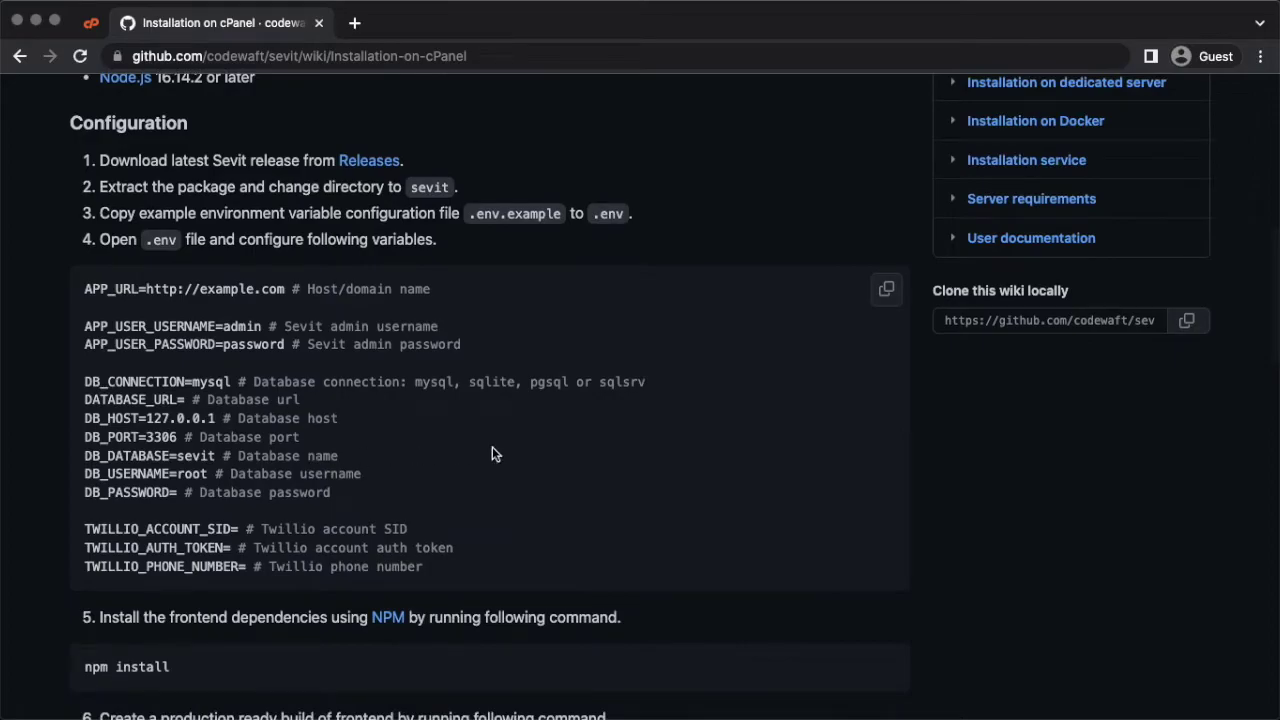
{"action": "key", "text": "ctrl+Up"}
{"action": "left_click", "coordinate": [1014, 491]}
{"action": "type", "text": "cp .env.example .env"}
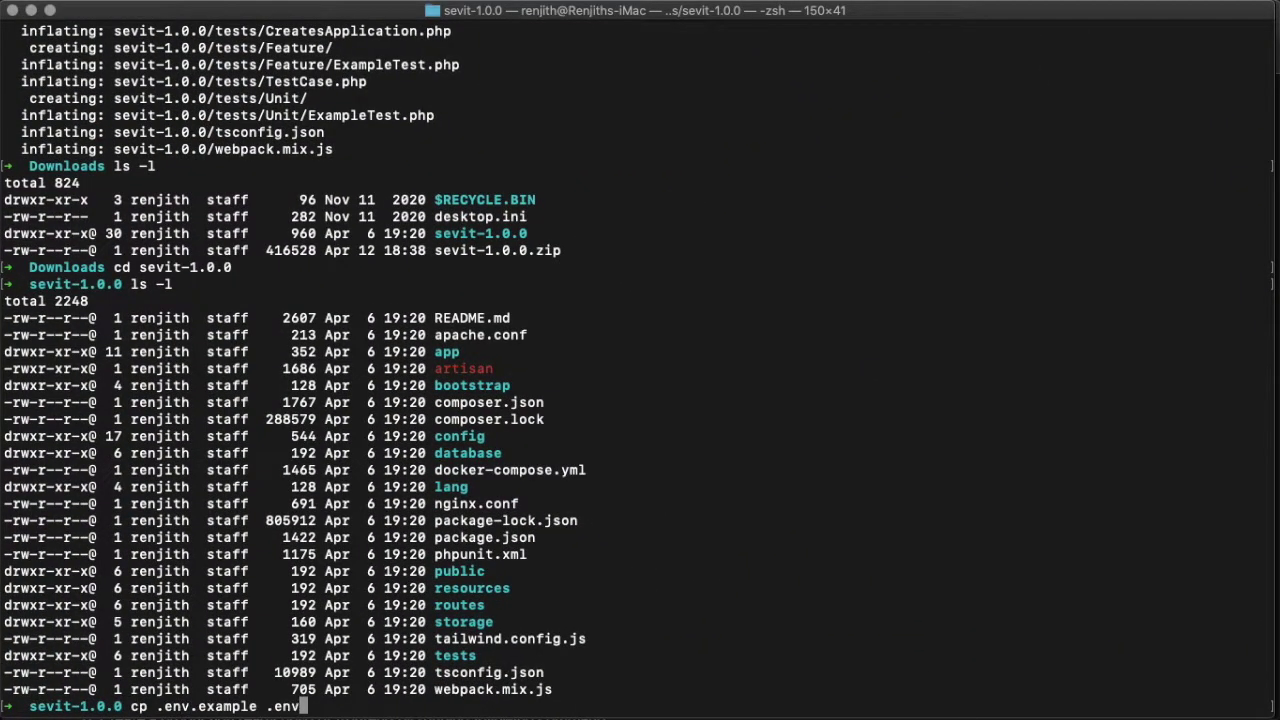
{"action": "key", "text": "Return"}
{"action": "type", "text": "vim .env"}
{"action": "key", "text": "Return"}
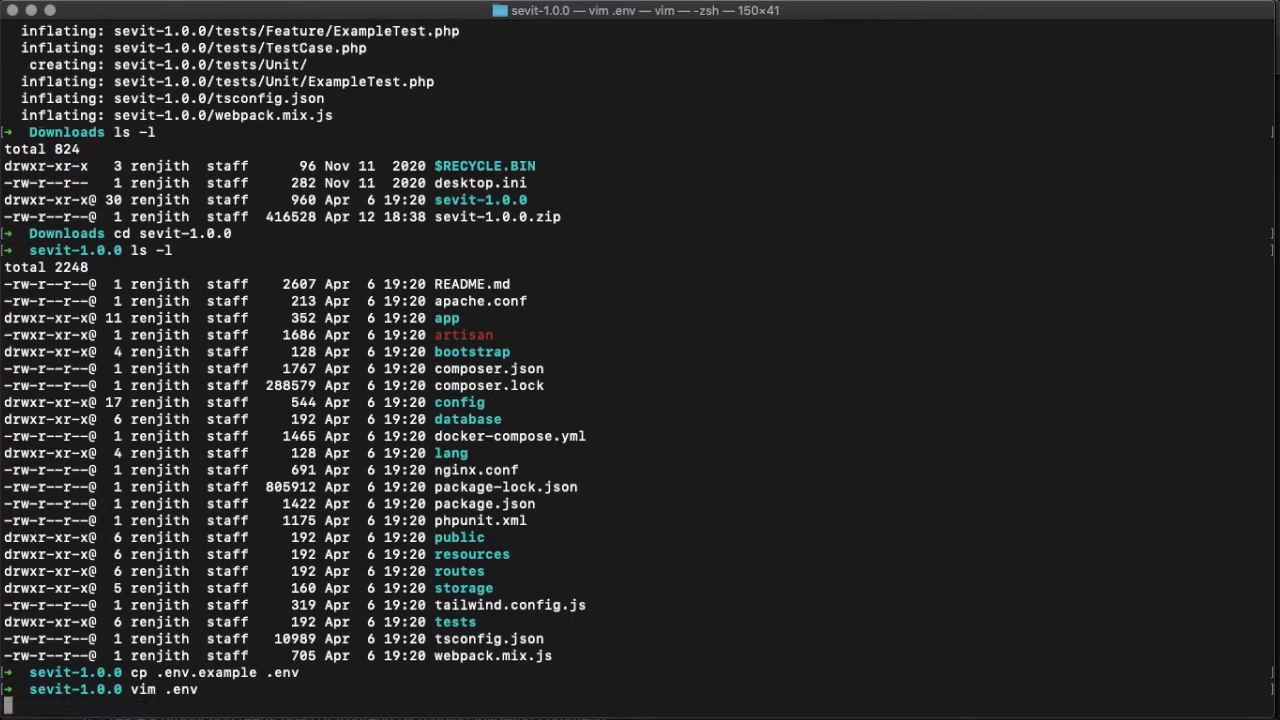
{"action": "key", "text": "j"}
{"action": "key", "text": "dollar"}
{"action": "key", "text": "a"}
{"action": "key", "text": "BackSpace"}
{"action": "key", "text": "BackSpace"}
{"action": "key", "text": "BackSpace"}
{"action": "key", "text": "BackSpace"}
{"action": "key", "text": "BackSpace"}
{"action": "key", "text": "BackSpace"}
{"action": "key", "text": "BackSpace"}
{"action": "key", "text": "BackSpace"}
{"action": "key", "text": "BackSpace"}
{"action": "key", "text": "BackSpace"}
{"action": "key", "text": "BackSpace"}
{"action": "type", "text": "sevit.codewaft.com"}
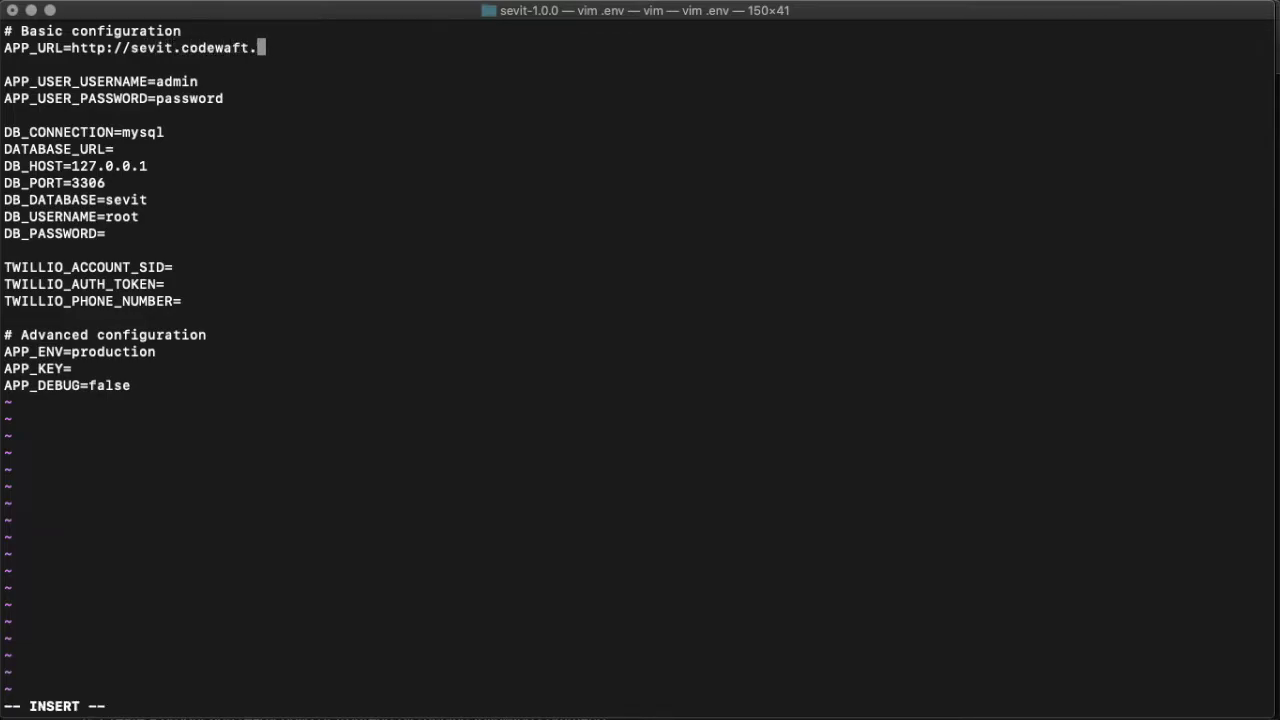
Step: Go to the DB_DATABASE line, and copy the database user name sevitfvt_sevit from cPanel's Current Users list in the browser
{"action": "key", "text": "Down"}
{"action": "key", "text": "Down"}
{"action": "key", "text": "Down"}
{"action": "key", "text": "Down"}
{"action": "key", "text": "Down"}
{"action": "key", "text": "Down"}
{"action": "key", "text": "Down"}
{"action": "key", "text": "Down"}
{"action": "key", "text": "Down"}
{"action": "key", "text": "ctrl+Up"}
{"action": "left_click", "coordinate": [175, 87]}
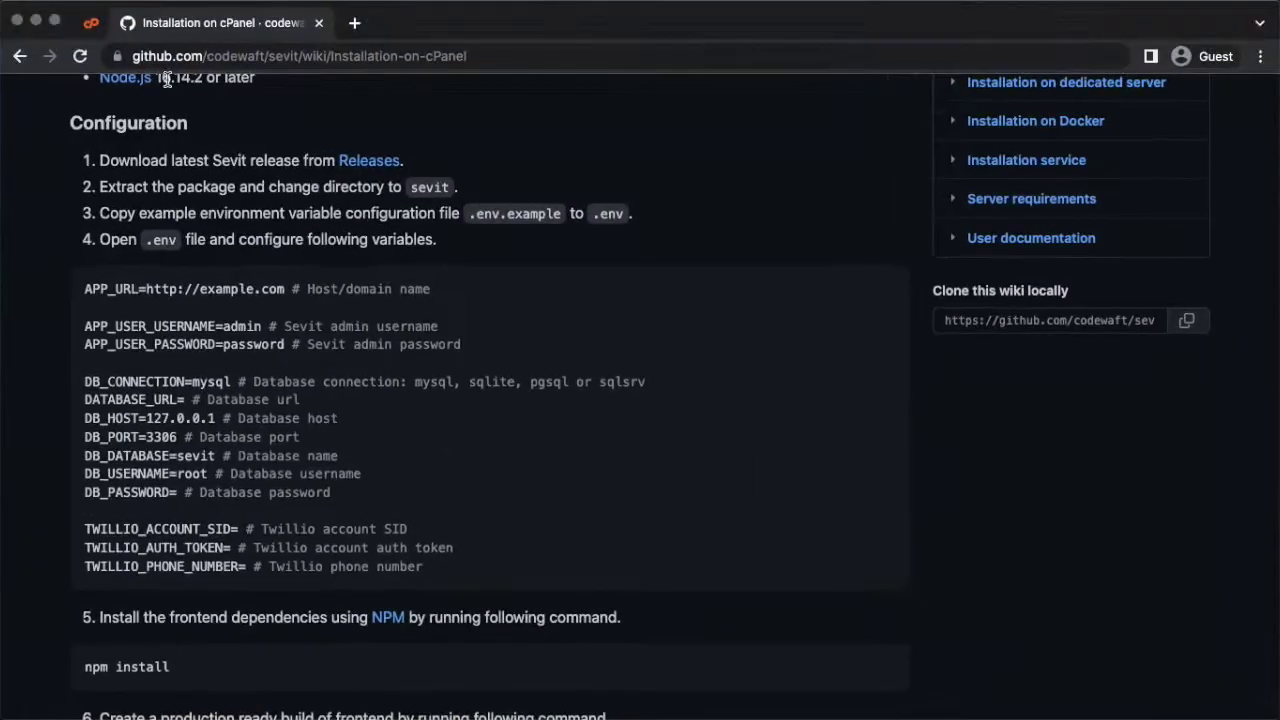
{"action": "left_click", "coordinate": [101, 30]}
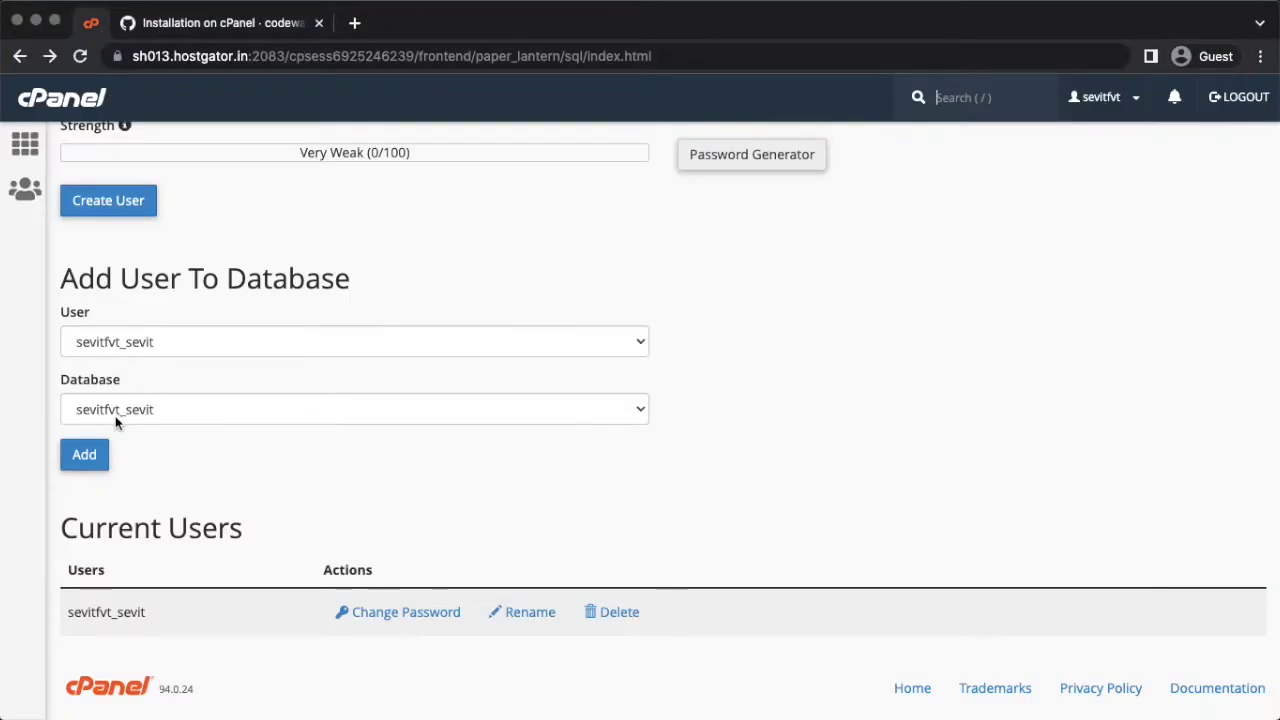
{"action": "right_click", "coordinate": [128, 612]}
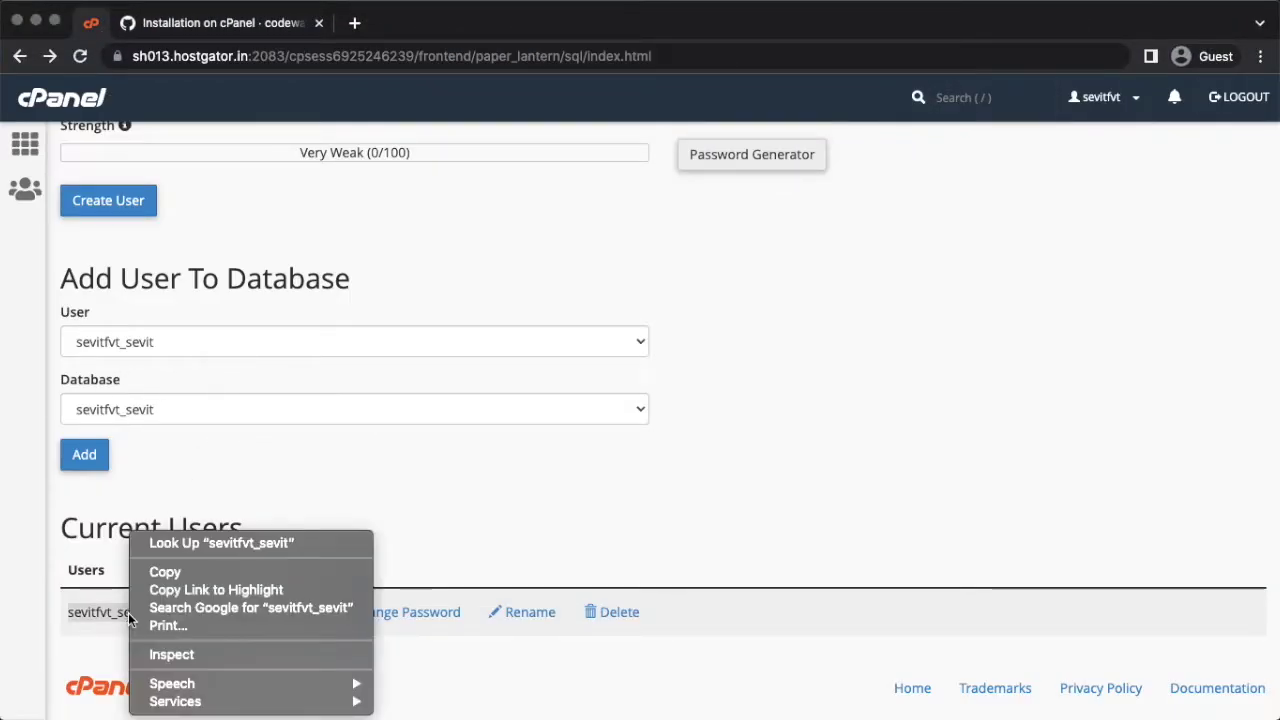
{"action": "left_click", "coordinate": [186, 567]}
Step: Set both DB_DATABASE and DB_USERNAME to sevitfvt_sevit in the .env file in the terminal
{"action": "key", "text": "ctrl+Up"}
{"action": "left_click", "coordinate": [767, 445]}
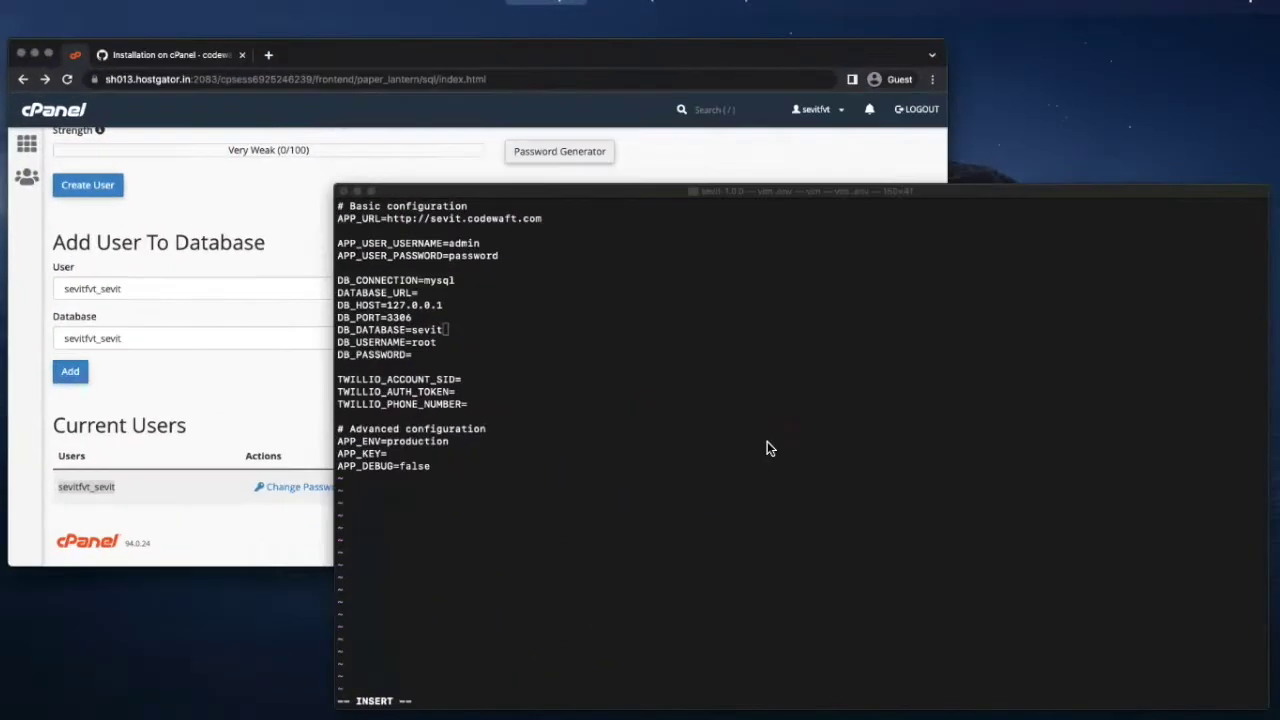
{"action": "key", "text": "BackSpace"}
{"action": "key", "text": "BackSpace"}
{"action": "key", "text": "BackSpace"}
{"action": "key", "text": "BackSpace"}
{"action": "key", "text": "BackSpace"}
{"action": "key", "text": "super+v"}
{"action": "key", "text": "Down"}
{"action": "key", "text": "BackSpace"}
{"action": "key", "text": "BackSpace"}
{"action": "key", "text": "BackSpace"}
{"action": "key", "text": "BackSpace"}
{"action": "key", "text": "super+v"}
Step: Enter the database password for DB_PASSWORD, and save and close the .env file
{"action": "key", "text": "Down"}
{"action": "type", "text": "password"}
{"action": "key", "text": "Down"}
{"action": "key", "text": "Down"}
{"action": "key", "text": "Down"}
{"action": "key", "text": "Down"}
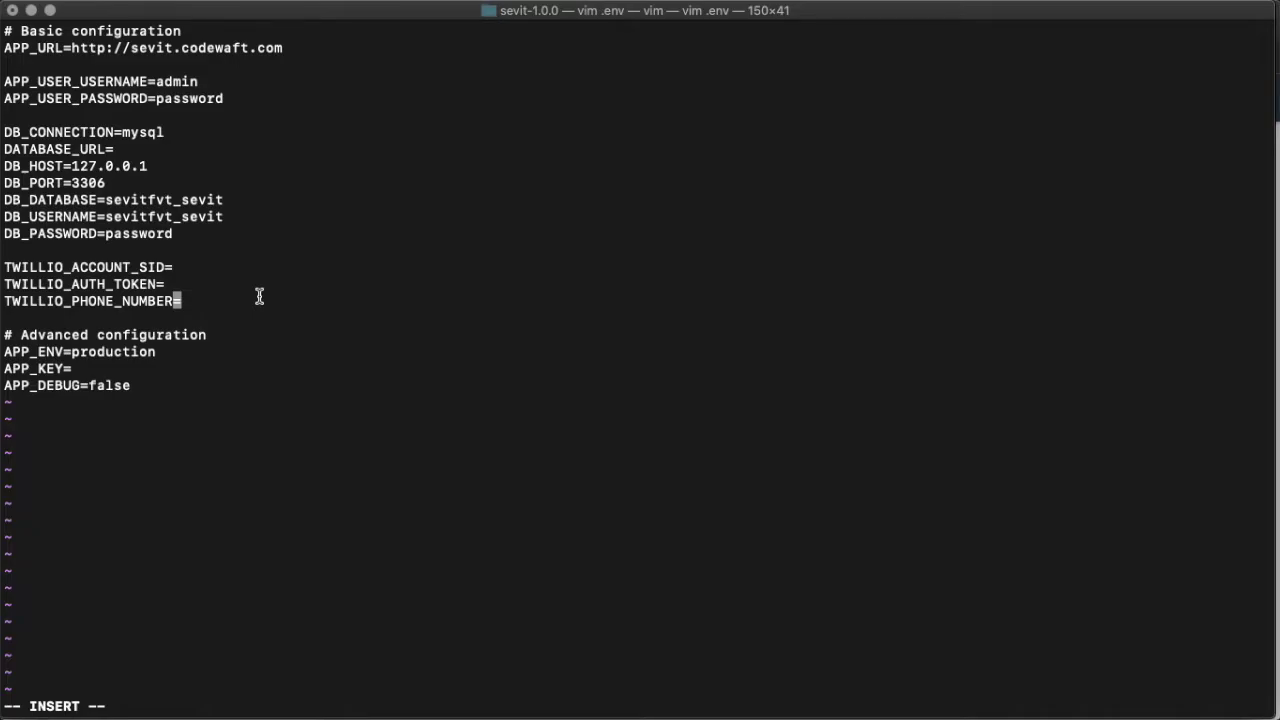
{"action": "key", "text": "Escape"}
{"action": "type", "text": ":wq"}
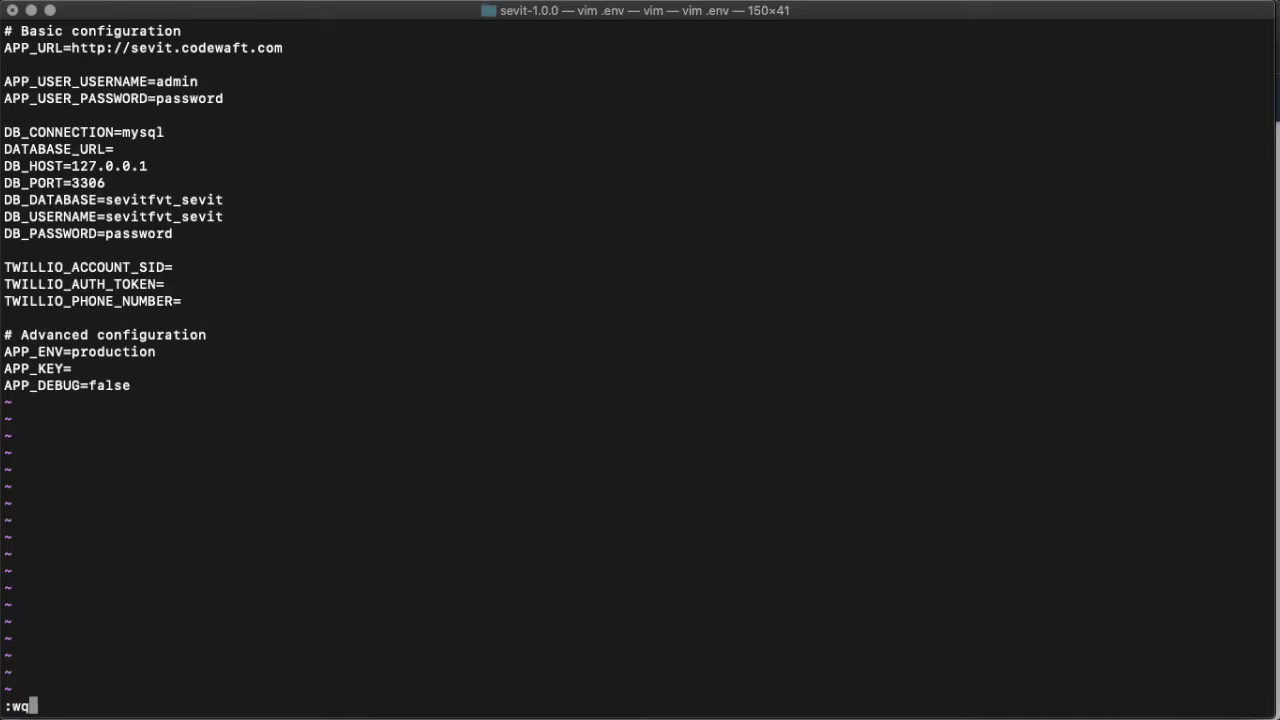
{"action": "key", "text": "Return"}
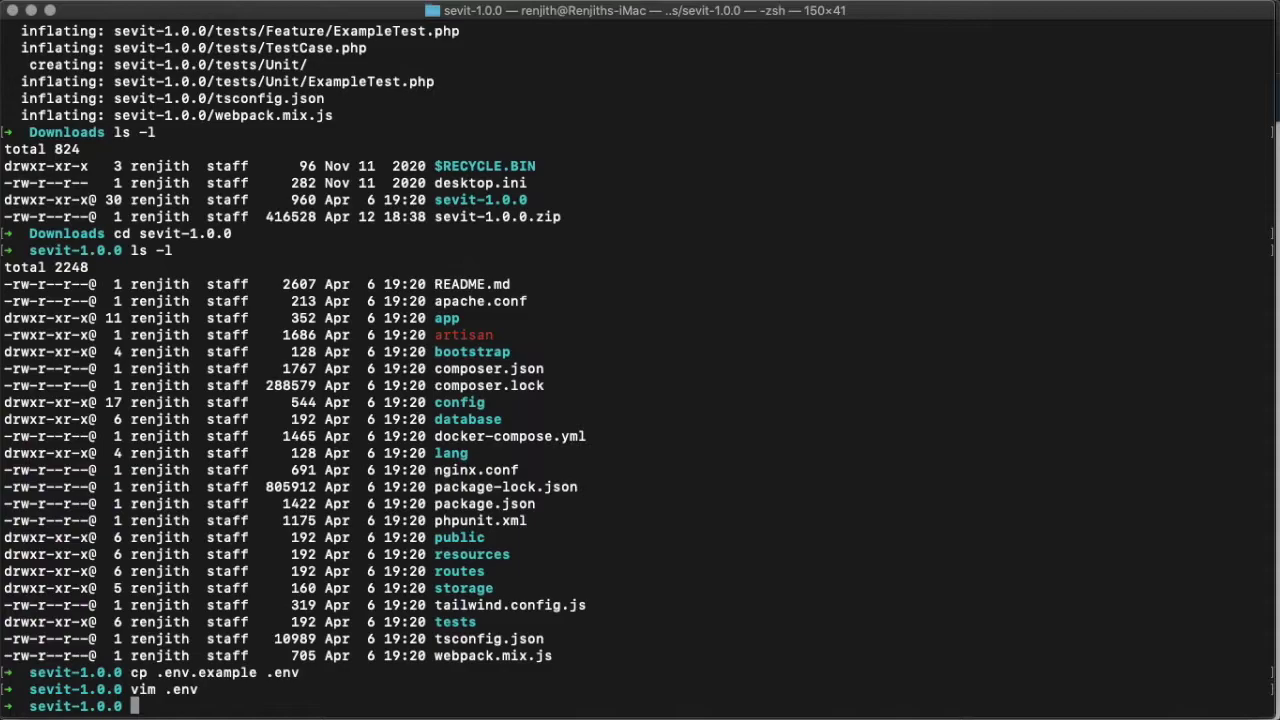
Step: List the sevit-1.0.0 directory, including hidden files, to check for the .env file
{"action": "type", "text": "ls -l"}
{"action": "key", "text": "Return"}
{"action": "type", "text": "ls -"}
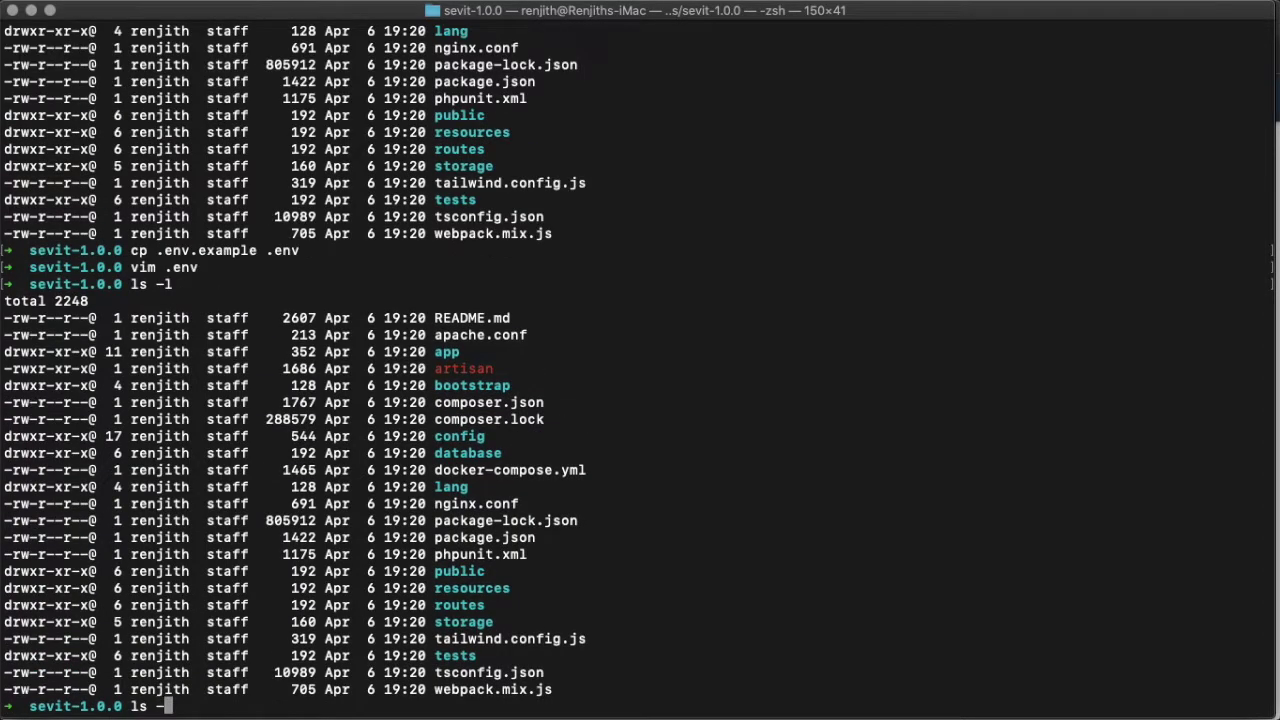
{"action": "type", "text": "la"}
{"action": "key", "text": "Return"}
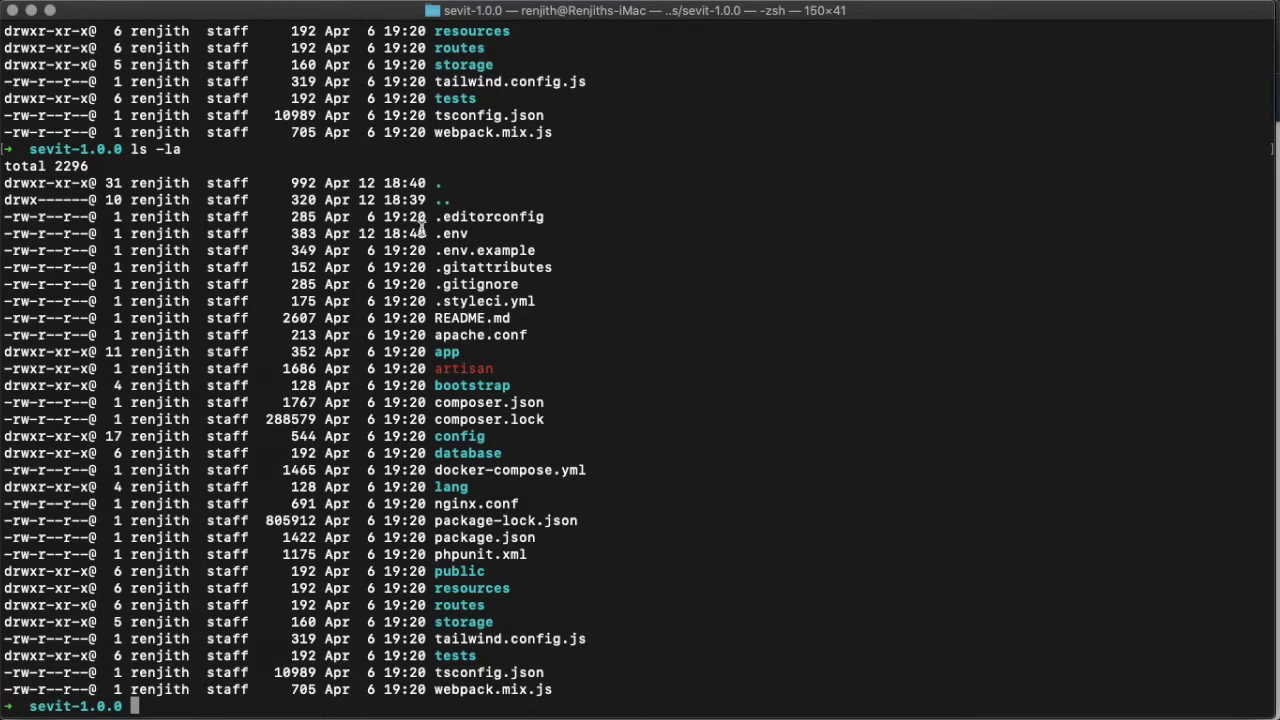
Step: Check the wiki's frontend build instructions, and install the frontend dependencies with npm install in the terminal
{"action": "key", "text": "ctrl+Up"}
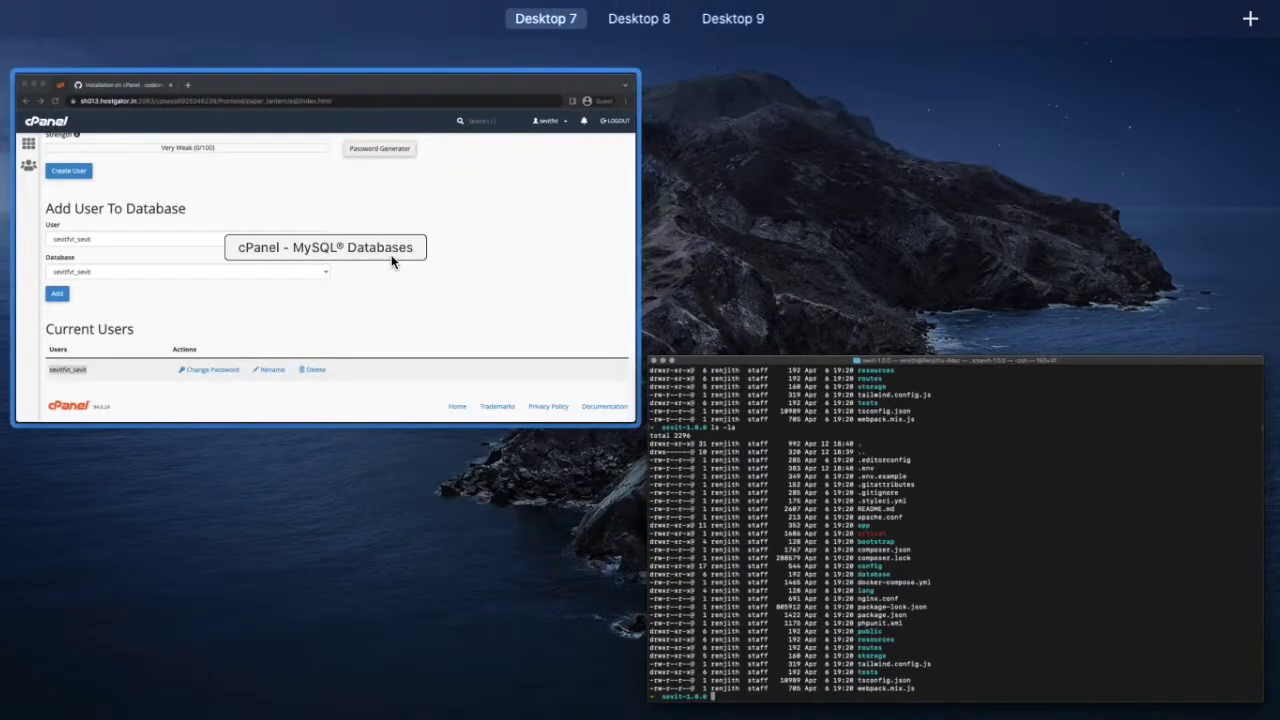
{"action": "left_click", "coordinate": [391, 262]}
{"action": "left_click", "coordinate": [197, 33]}
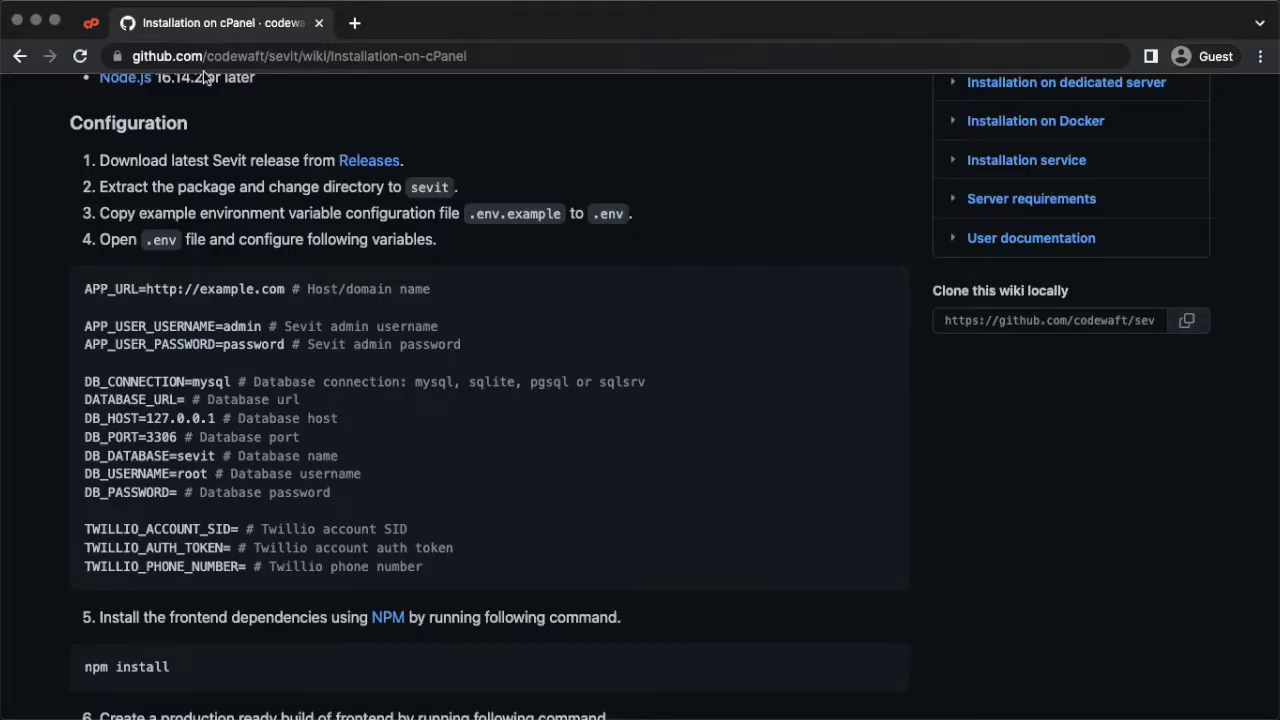
{"action": "scroll", "coordinate": [494, 608], "scroll_direction": "down", "scroll_amount": 5}
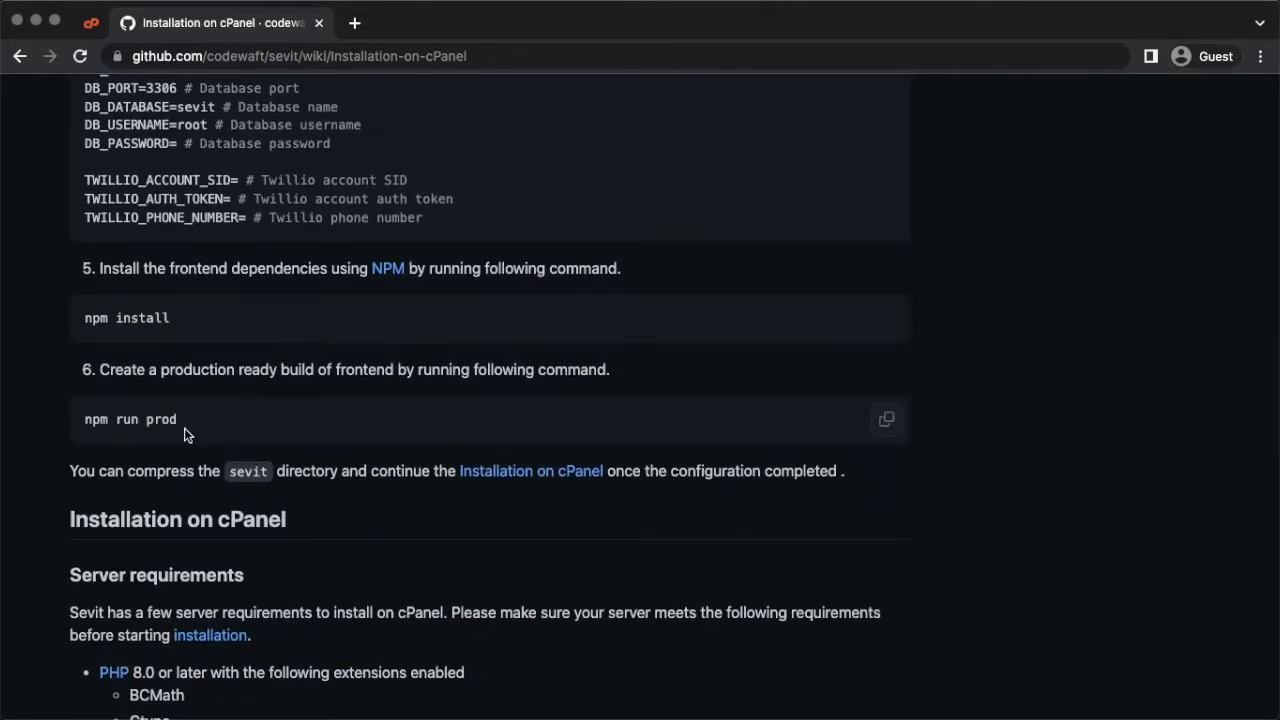
{"action": "key", "text": "ctrl+Up"}
{"action": "left_click", "coordinate": [878, 483]}
{"action": "type", "text": "npm install"}
{"action": "key", "text": "Return"}
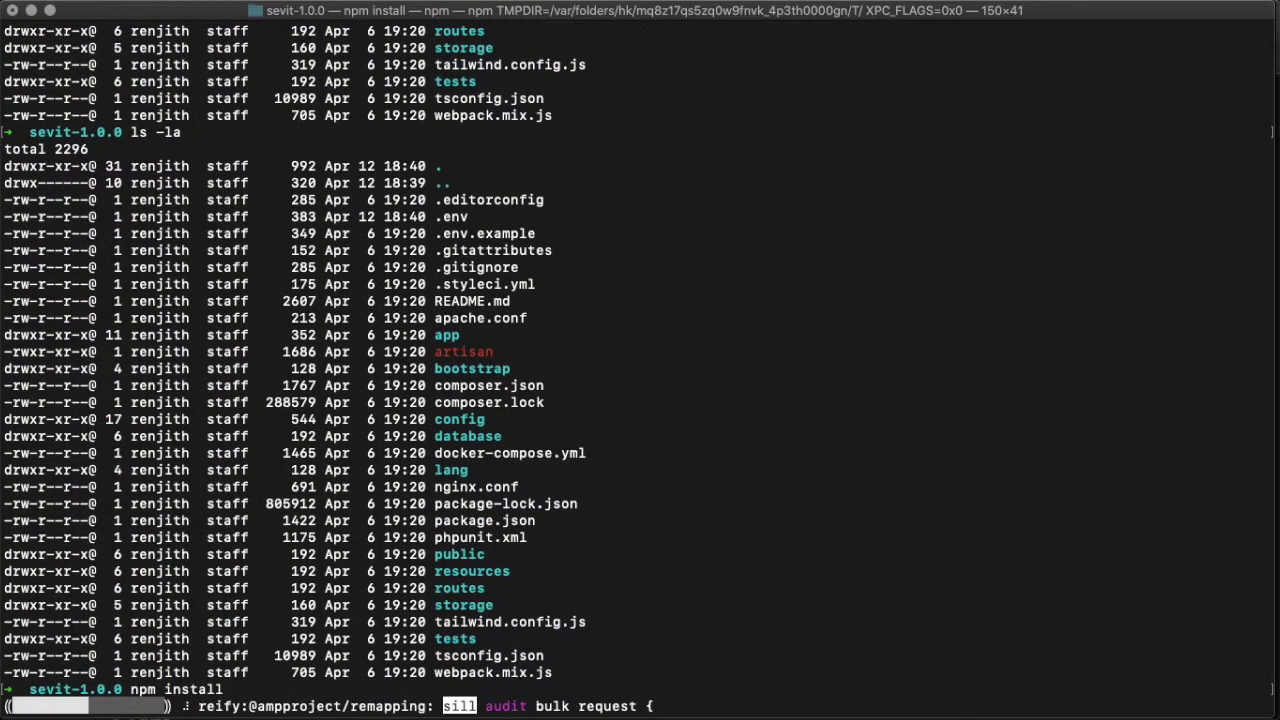
Step: Create the production frontend build with npm run prod, and return to the installation wiki in the browser
{"action": "type", "text": "npm run "}
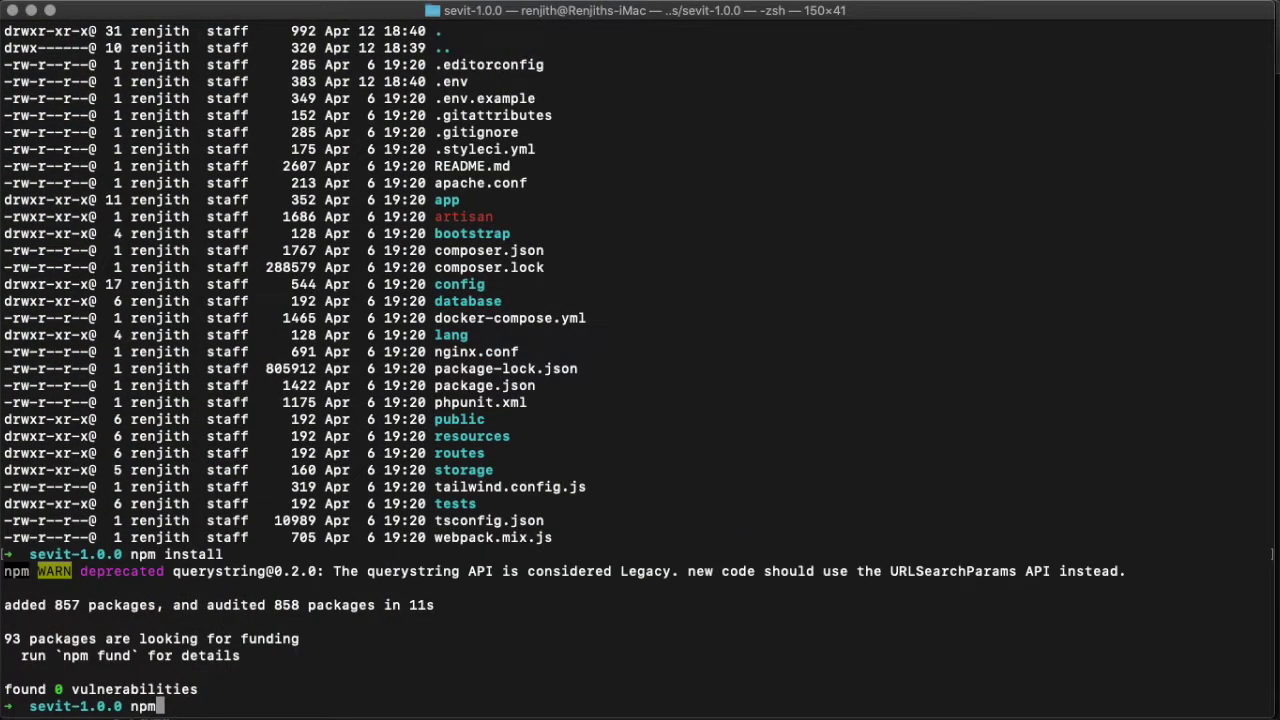
{"action": "type", "text": "prod"}
{"action": "key", "text": "Return"}
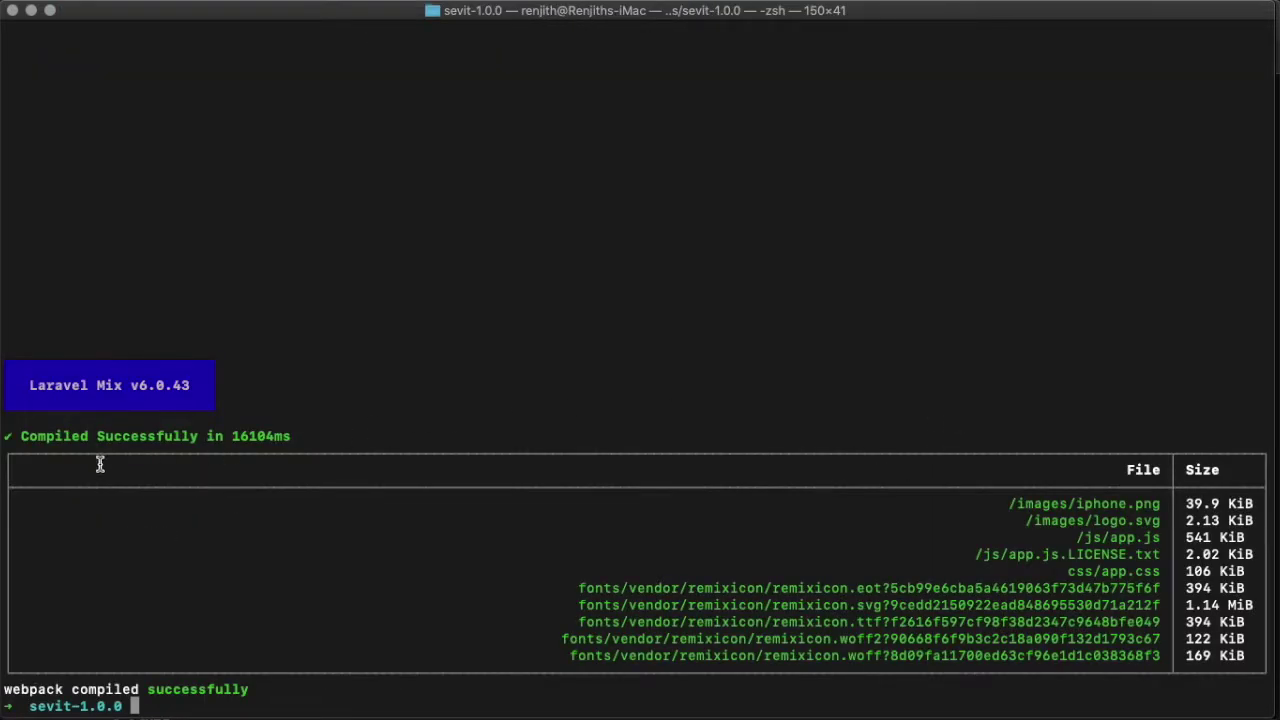
{"action": "key", "text": "ctrl+Up"}
{"action": "left_click", "coordinate": [252, 331]}
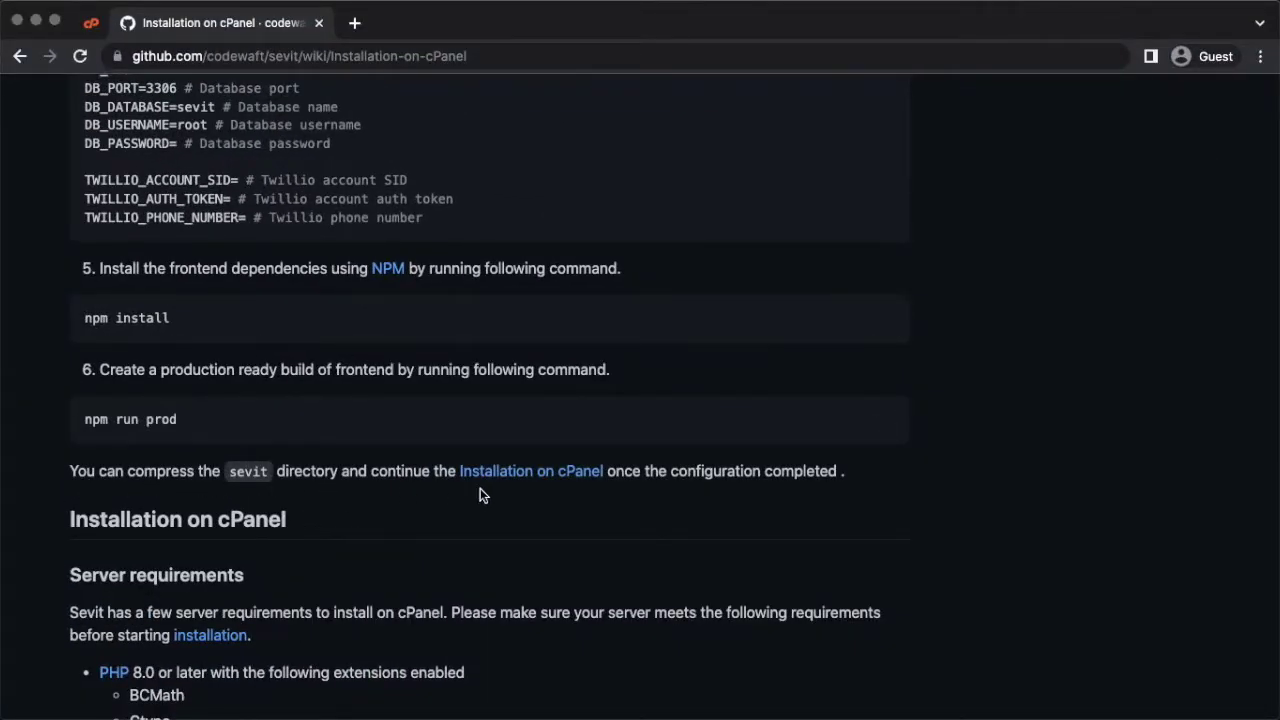
Step: Switch to the local terminal, move up to the Downloads directory, and list its contents in long format
{"action": "key", "text": "ctrl+Up"}
{"action": "left_click", "coordinate": [743, 457]}
{"action": "type", "text": "cd .."}
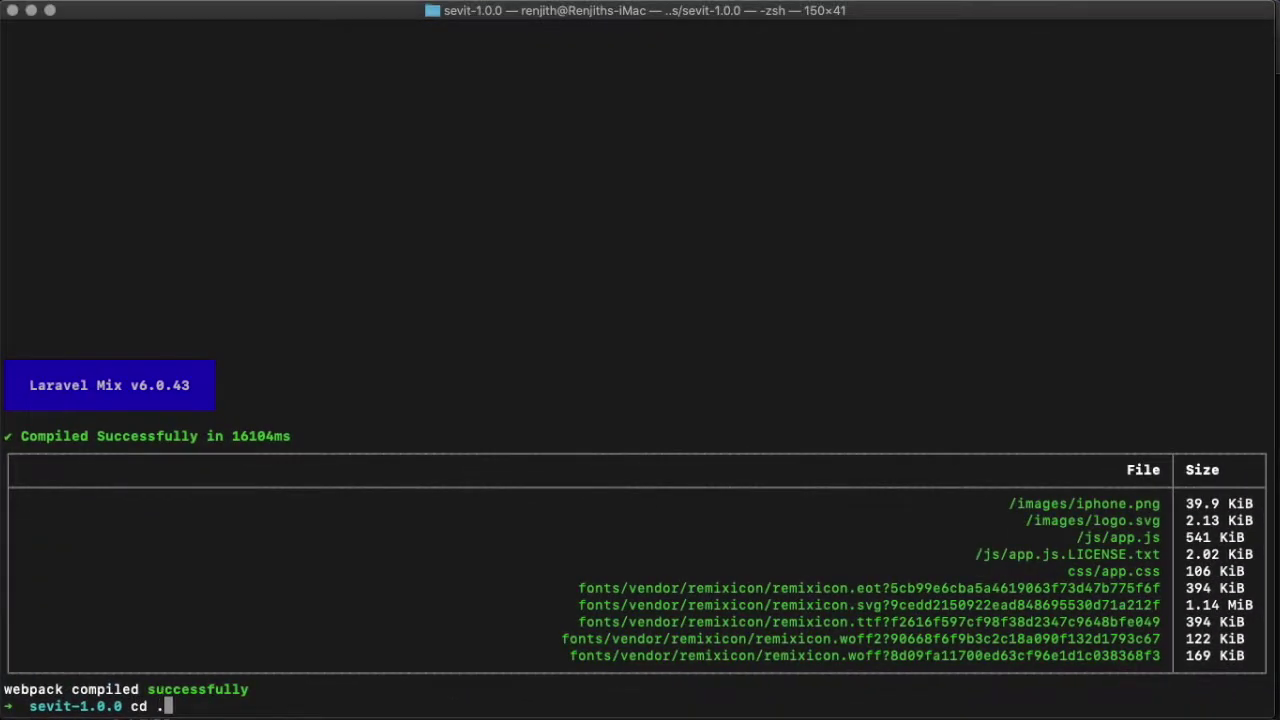
{"action": "key", "text": "Return"}
{"action": "type", "text": "ls -l"}
{"action": "key", "text": "Return"}
Step: Compress the sevit-1.0.0 directory recursively into sevit.zip, and list the Downloads directory to check for the new archive
{"action": "type", "text": "zip -r sevit"}
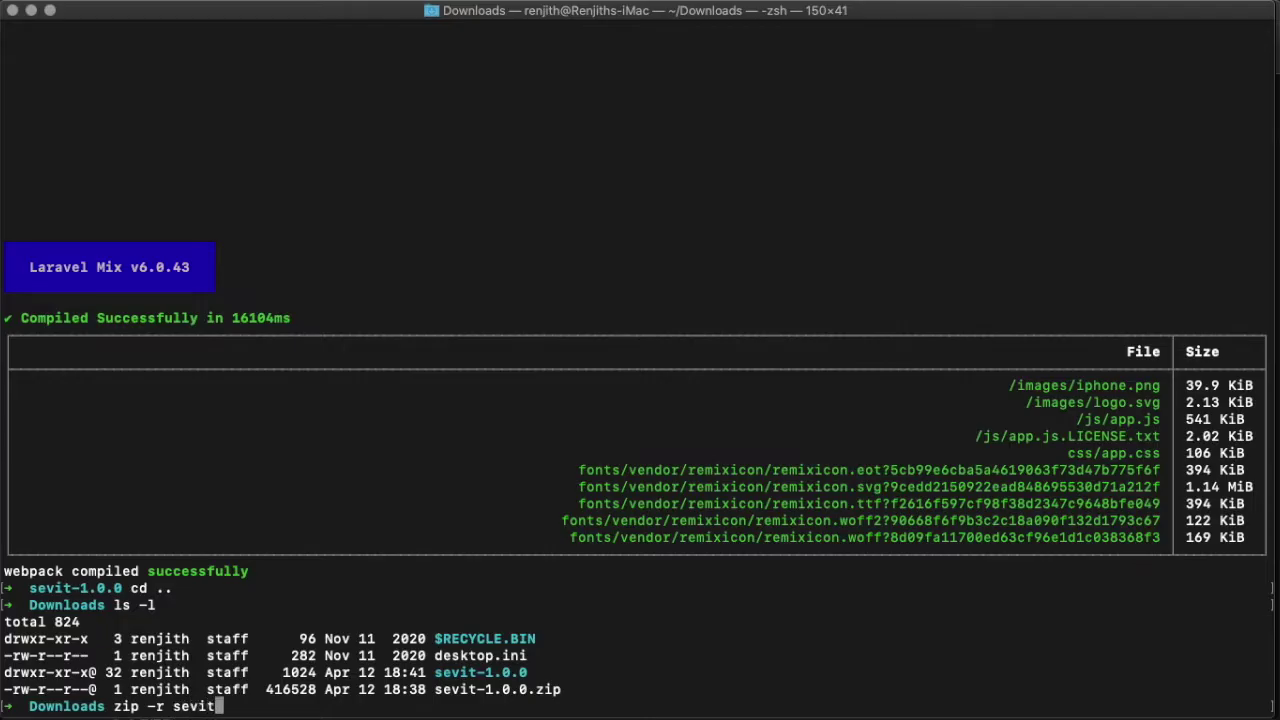
{"action": "type", "text": ".zip sevi"}
{"action": "key", "text": "Tab"}
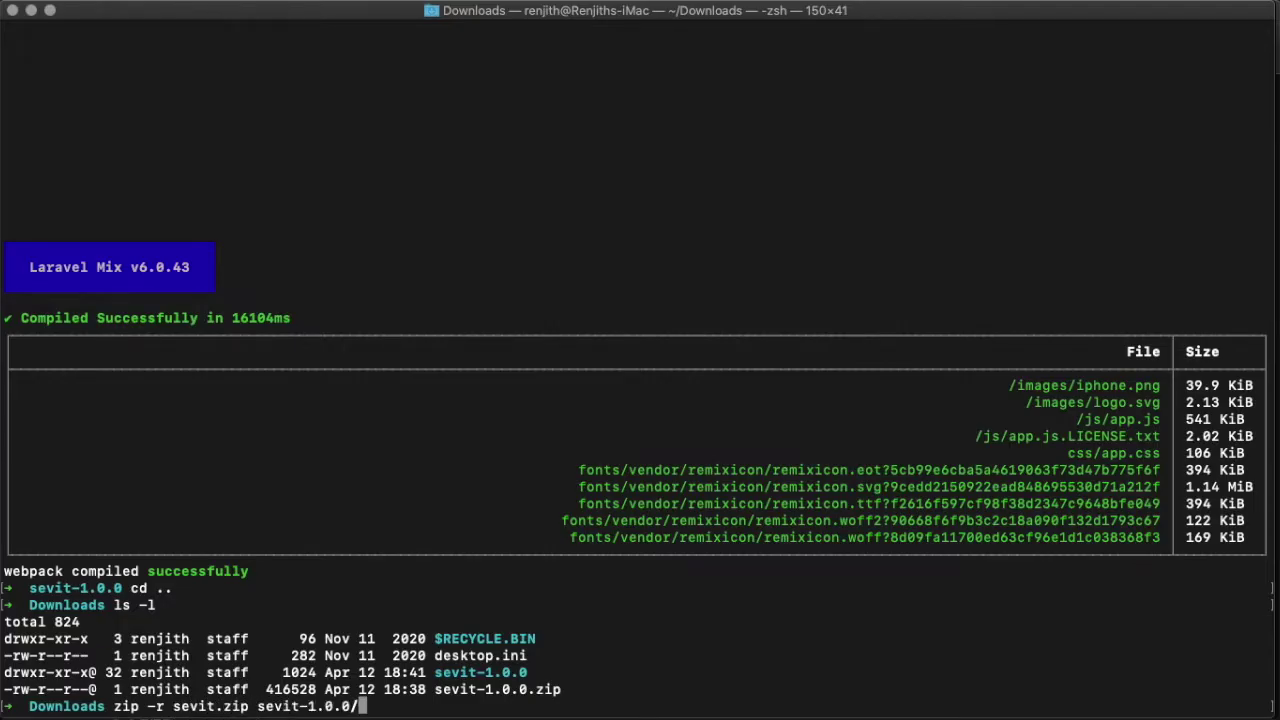
{"action": "key", "text": "Return"}
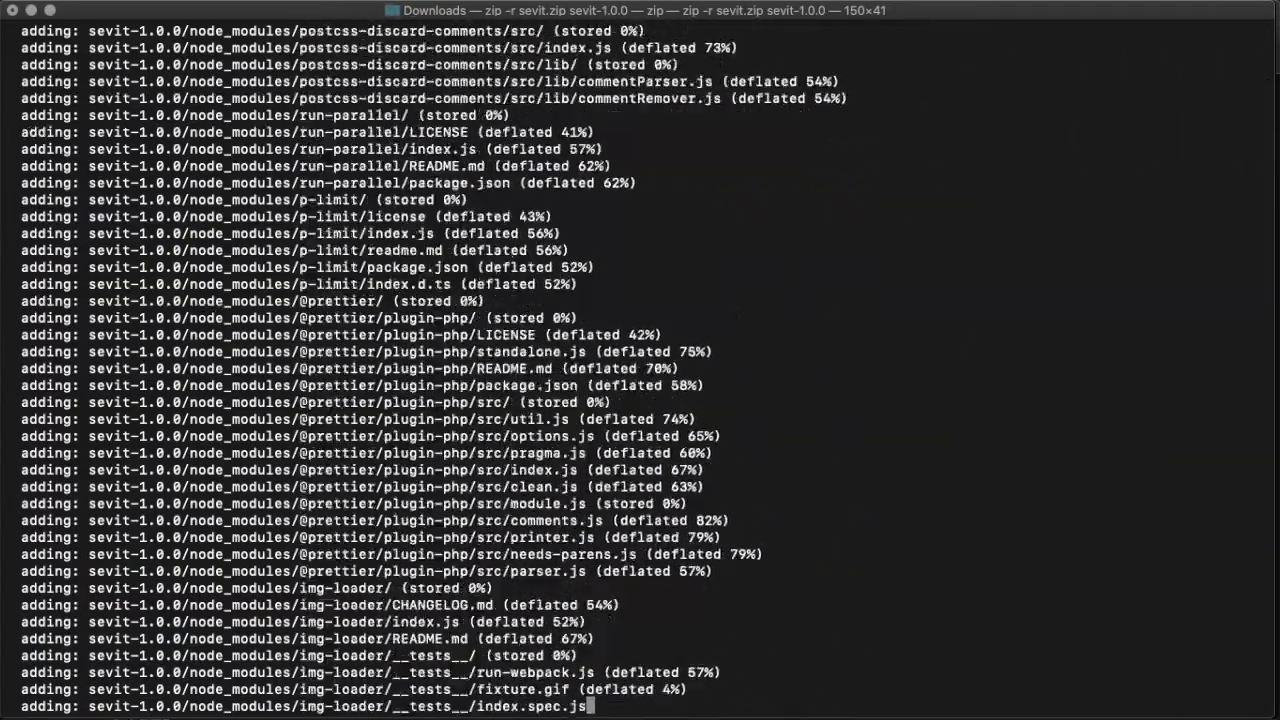
{"action": "type", "text": "ls -l"}
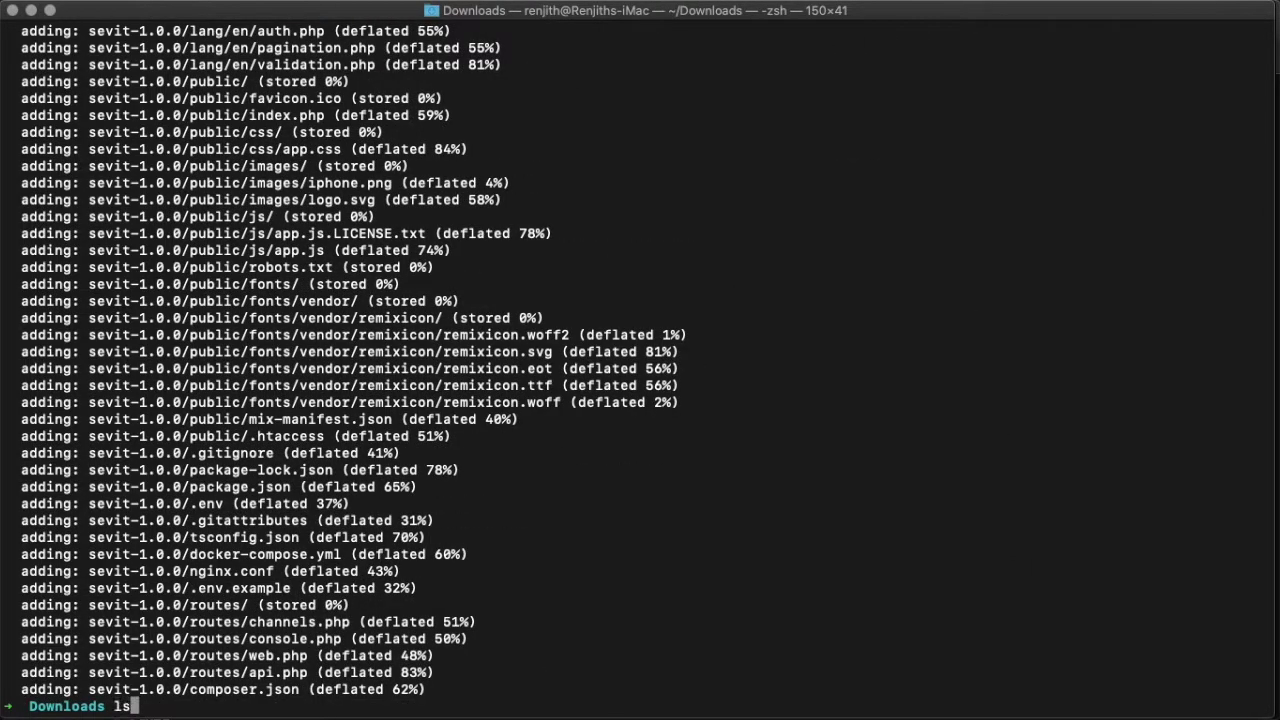
{"action": "key", "text": "Return"}
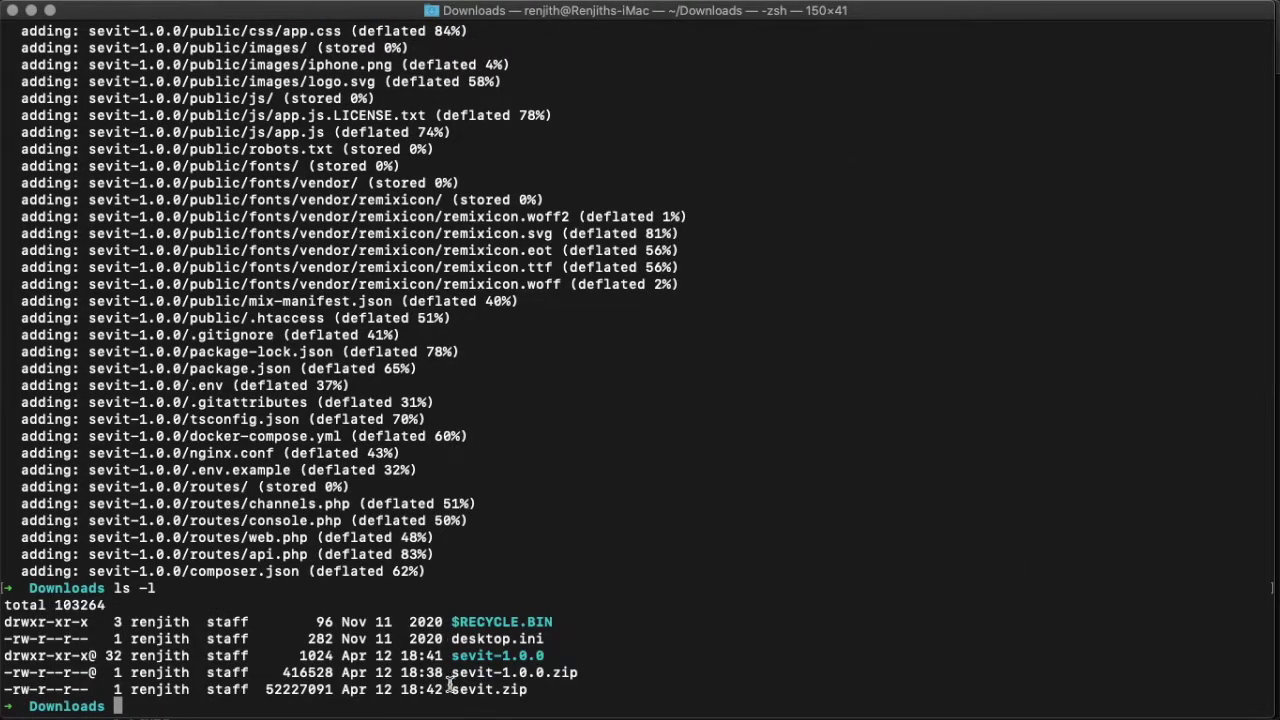
{"action": "left_click_drag", "start_coordinate": [448, 684], "coordinate": [548, 690]}
Step: Return to the installation wiki in the browser, and review the cPanel server requirements, including the PHP extensions and Composer version
{"action": "key", "text": "ctrl+Up"}
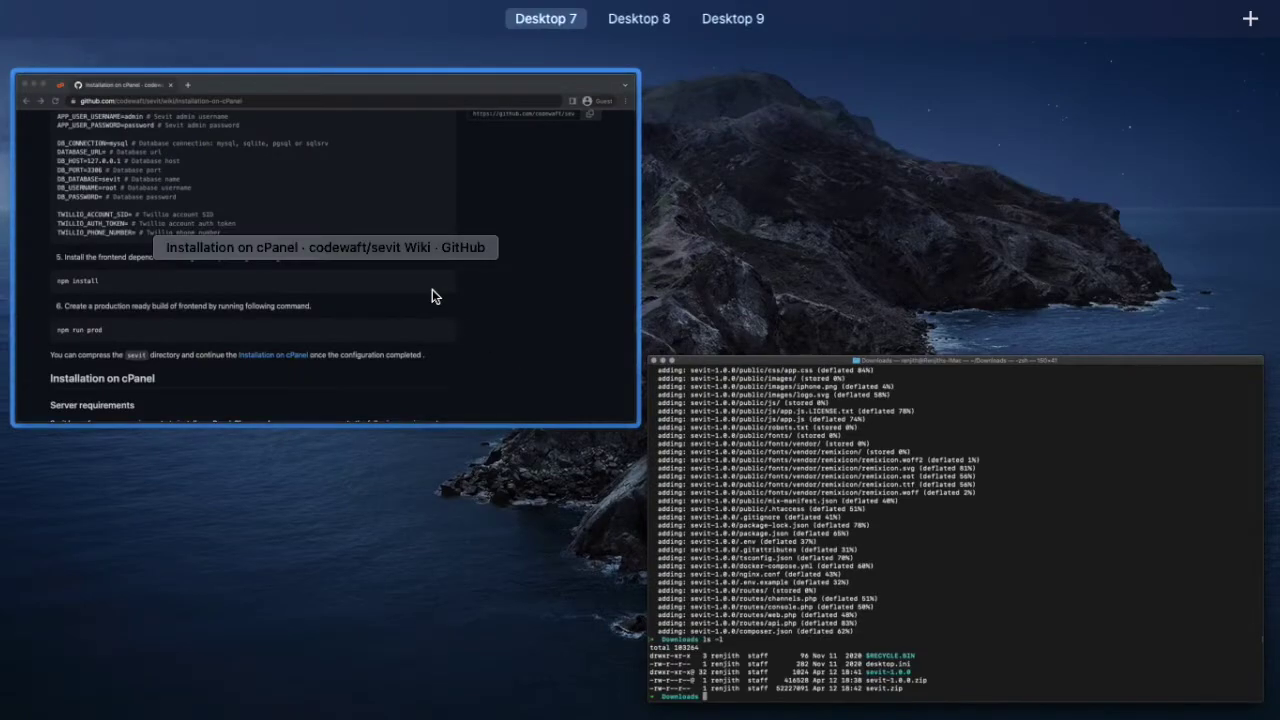
{"action": "left_click", "coordinate": [432, 289]}
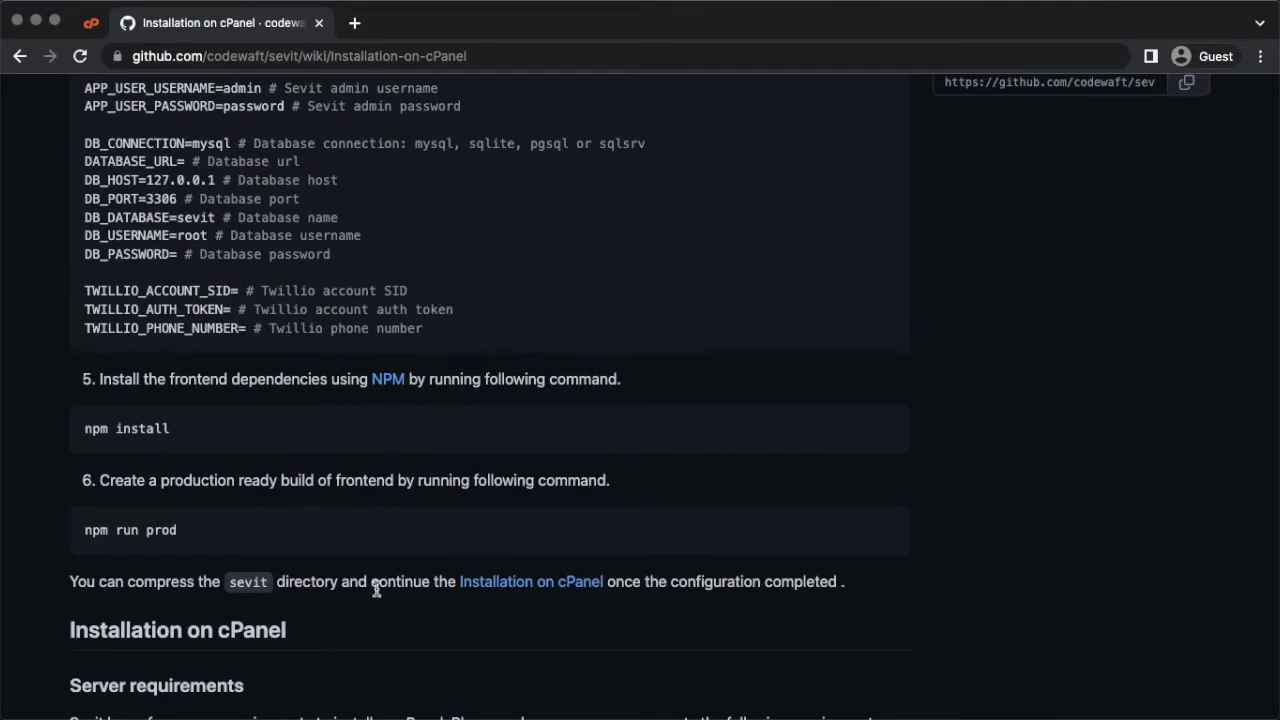
{"action": "scroll", "coordinate": [377, 589], "scroll_direction": "down", "scroll_amount": 5}
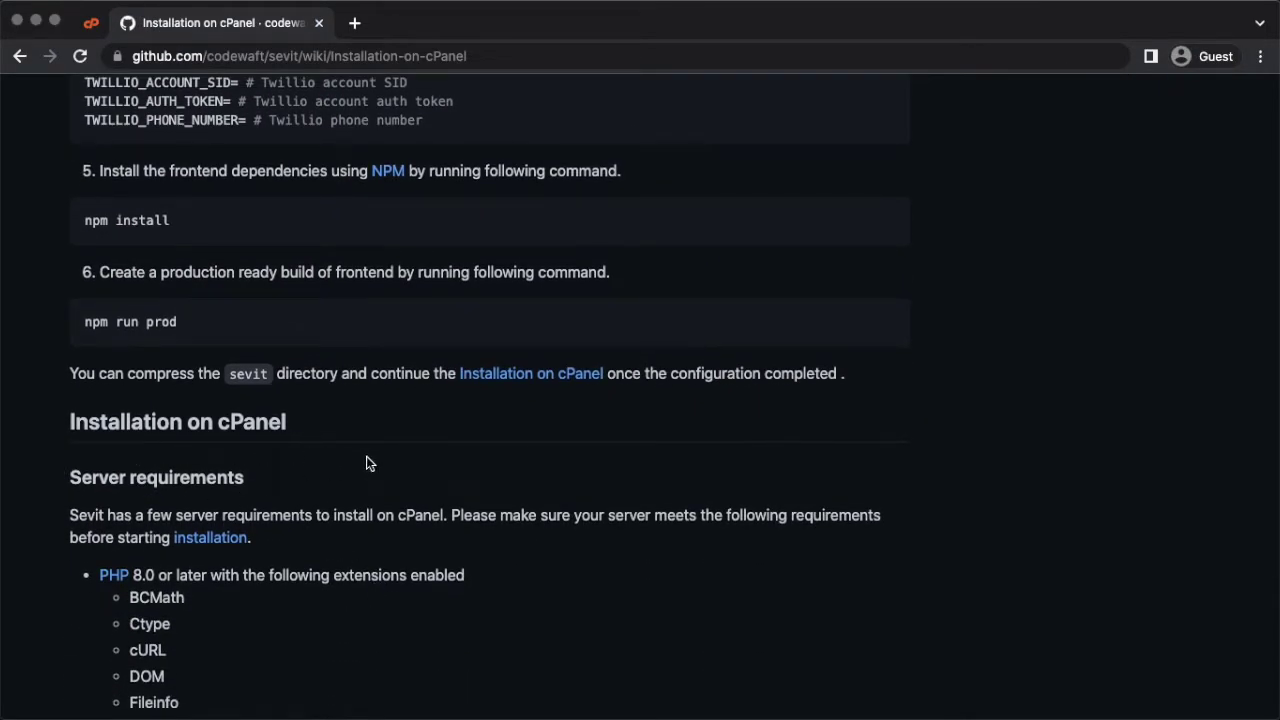
{"action": "scroll", "coordinate": [366, 462], "scroll_direction": "down", "scroll_amount": 4}
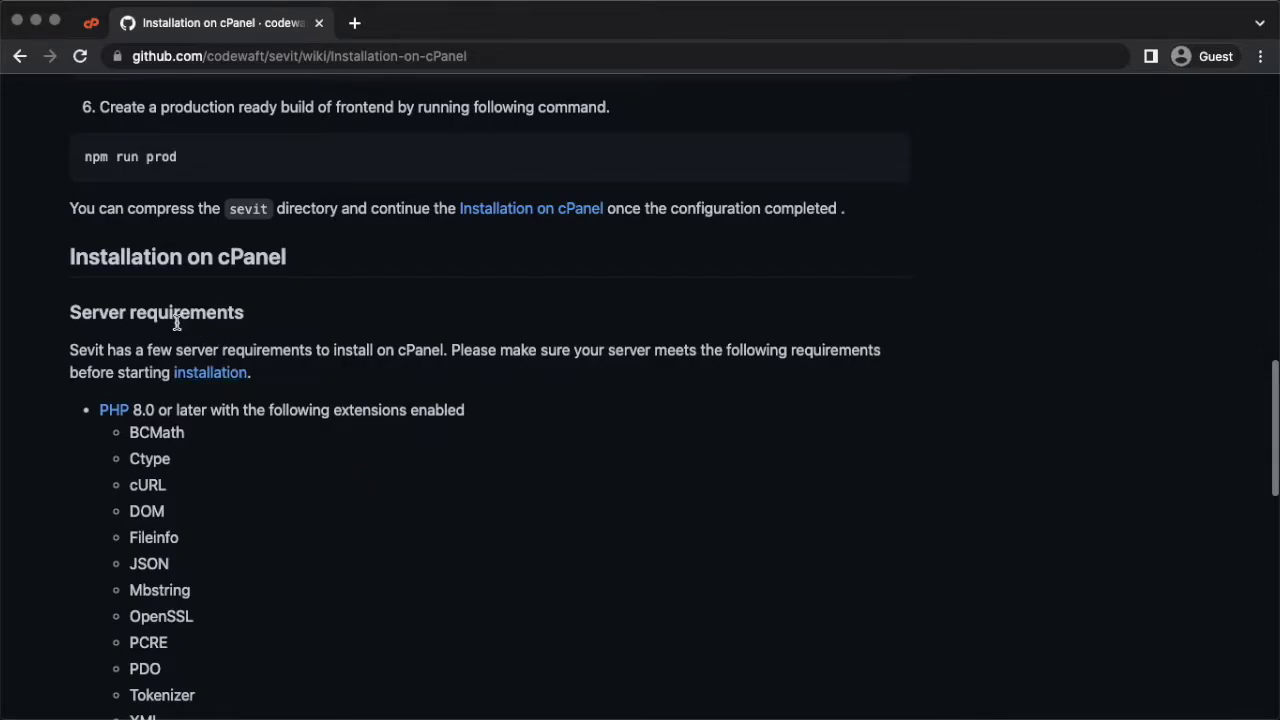
{"action": "scroll", "coordinate": [522, 405], "scroll_direction": "down", "scroll_amount": 4}
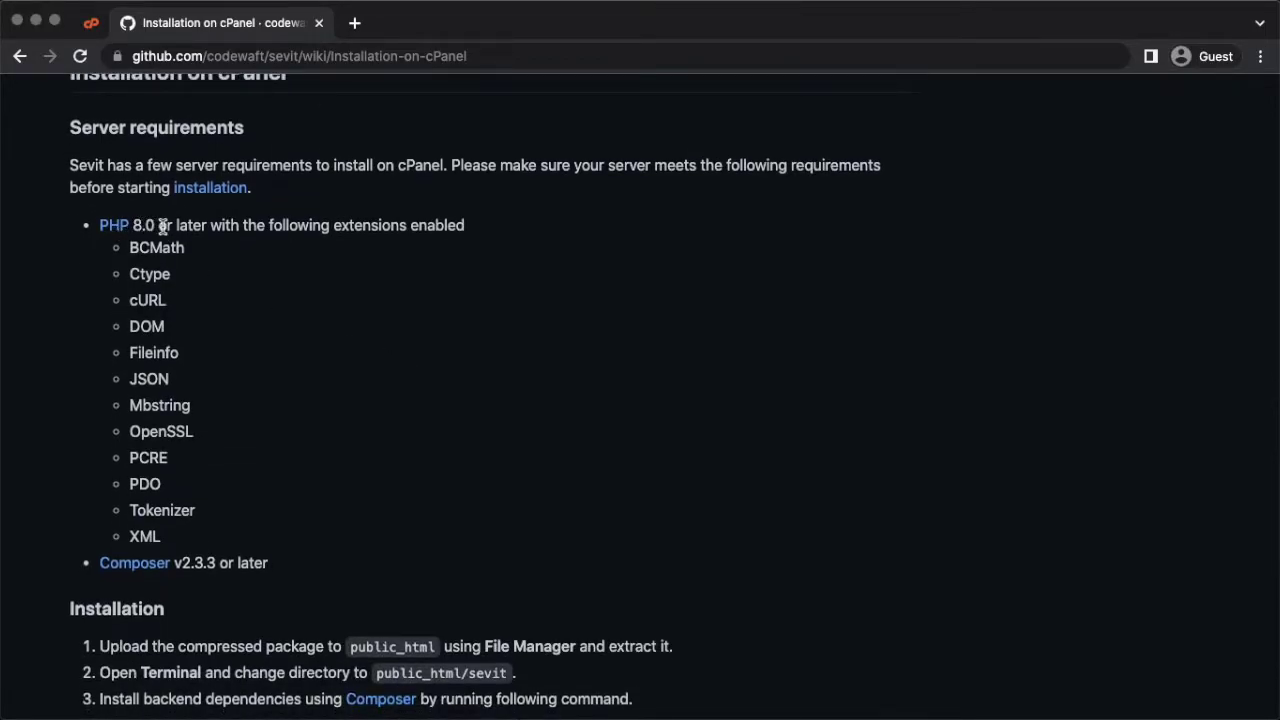
{"action": "left_click_drag", "start_coordinate": [139, 245], "coordinate": [188, 542]}
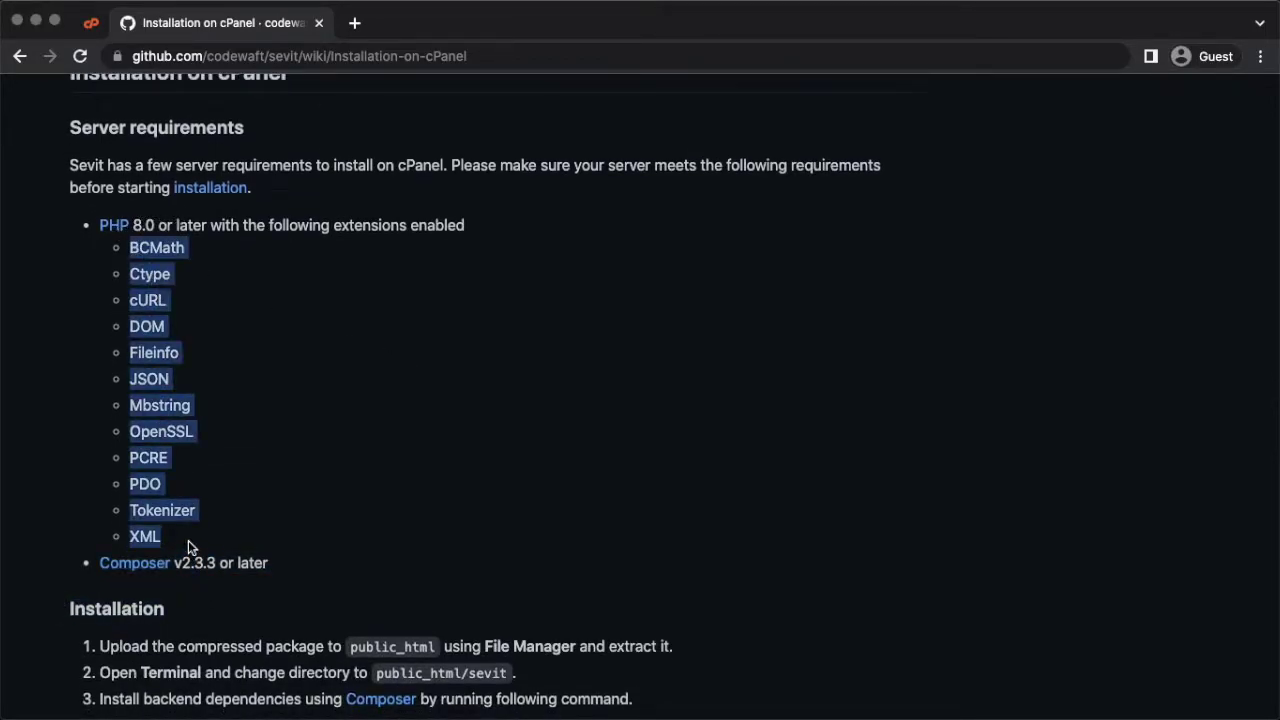
{"action": "left_click", "coordinate": [181, 588]}
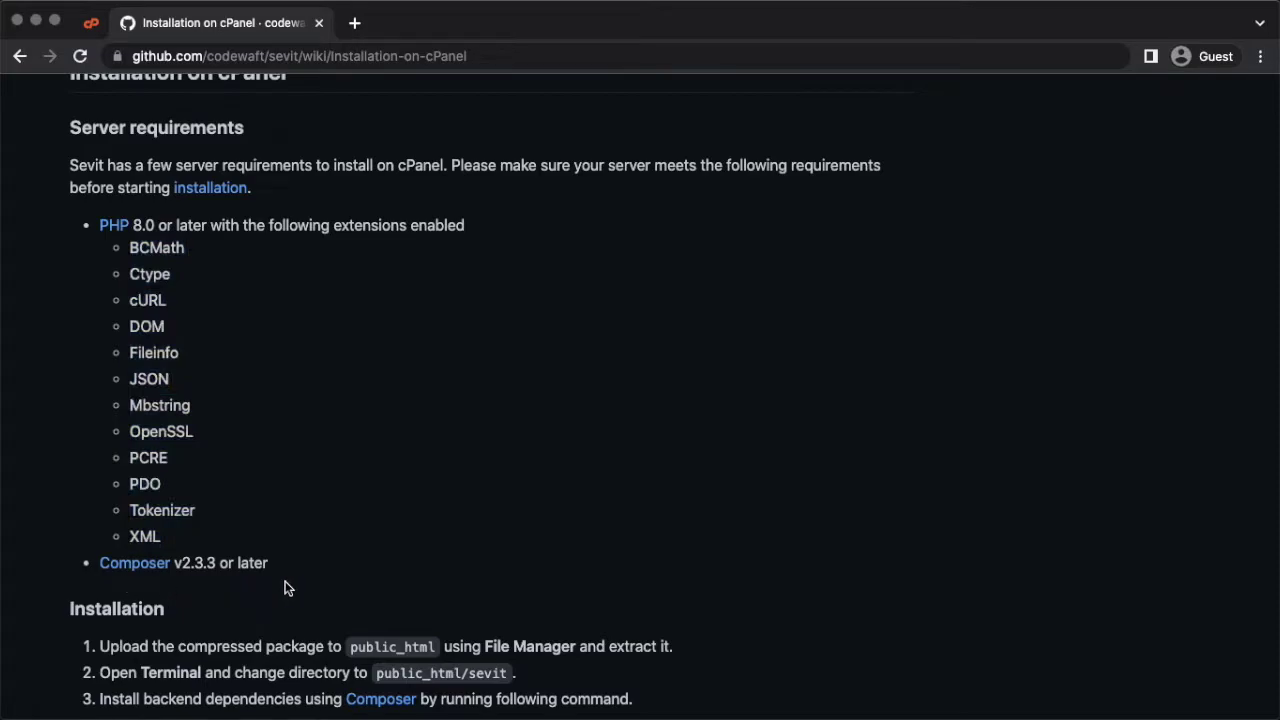
Step: Find and open the Terminal tool in cPanel, and change its working directory to public_html
{"action": "left_click", "coordinate": [91, 22]}
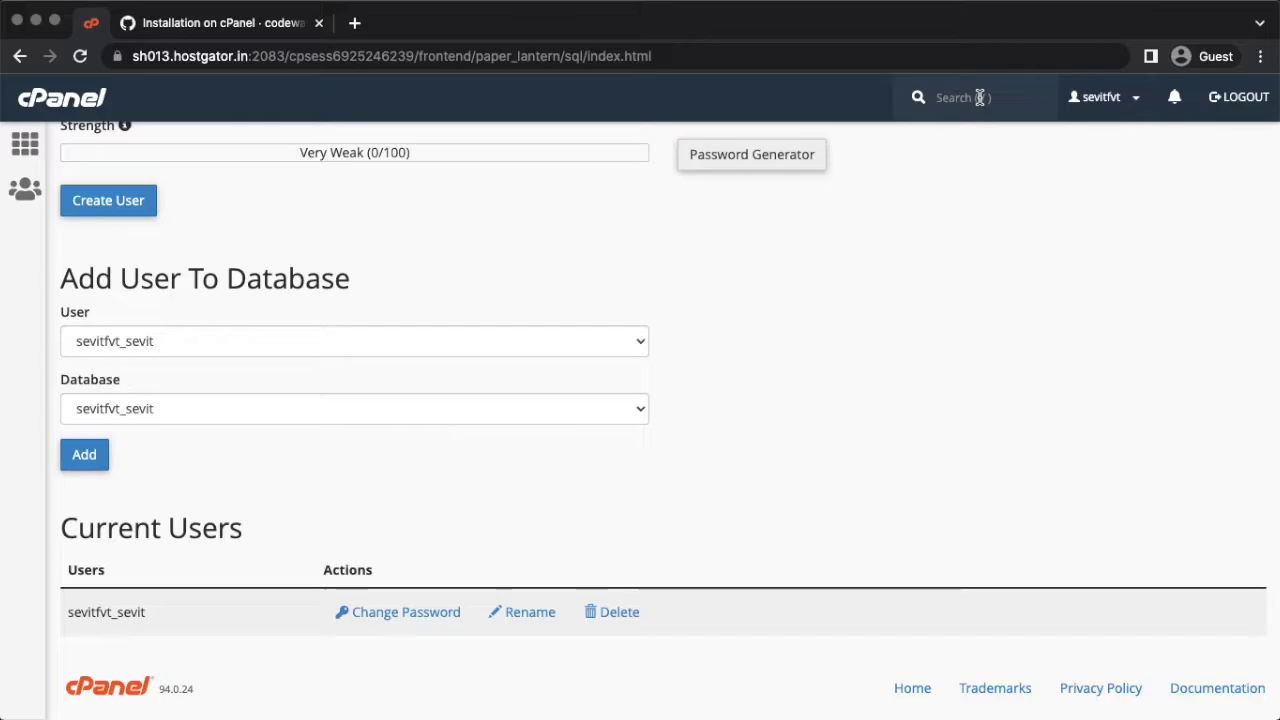
{"action": "type", "text": "termi"}
{"action": "left_click", "coordinate": [959, 140]}
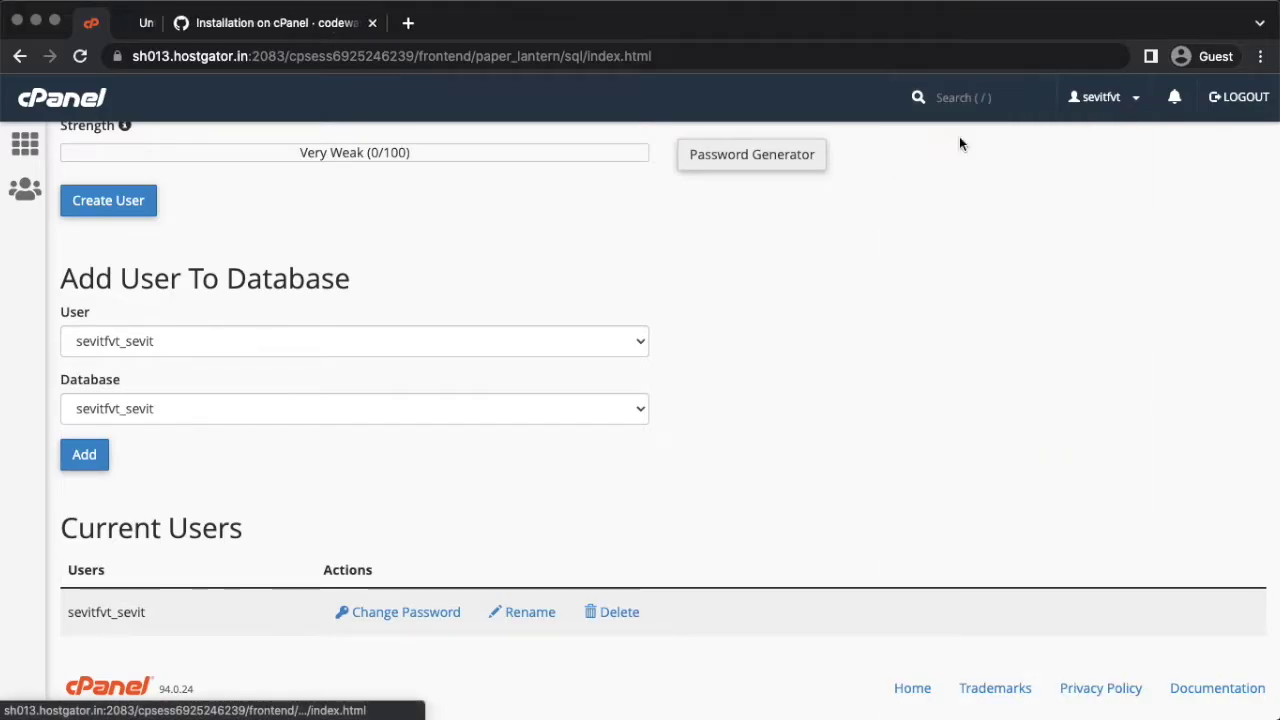
{"action": "left_click", "coordinate": [205, 24]}
{"action": "type", "text": "cd public_h"}
{"action": "key", "text": "Tab"}
{"action": "key", "text": "Return"}
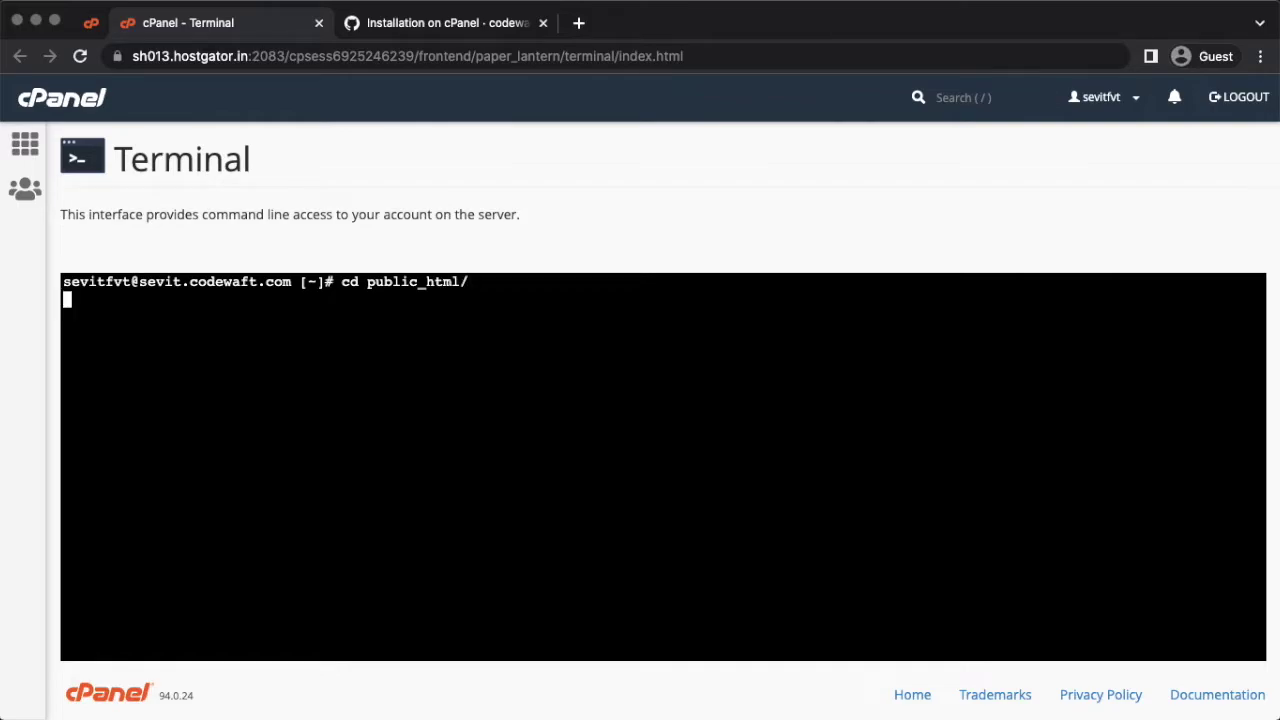
Step: Check the server's PHP and Composer versions with php -v and composer -V
{"action": "type", "text": "php -v"}
{"action": "key", "text": "Return"}
{"action": "type", "text": "composer -V"}
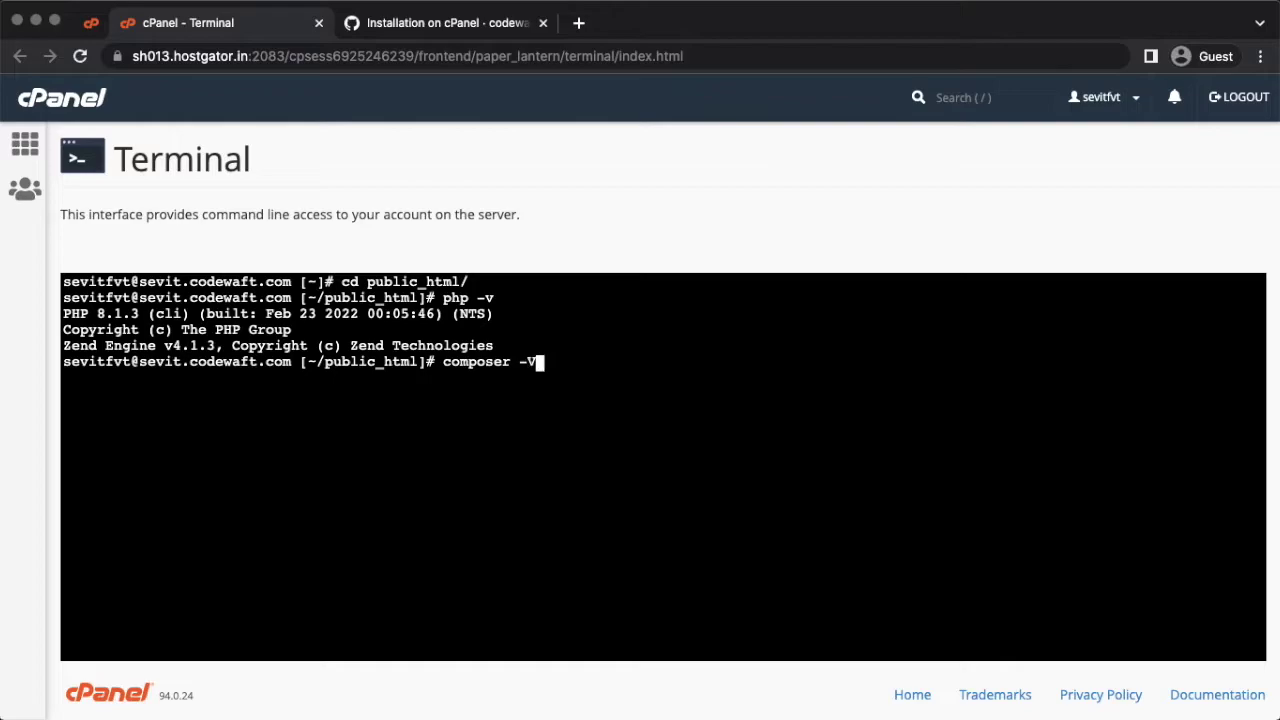
{"action": "key", "text": "Return"}
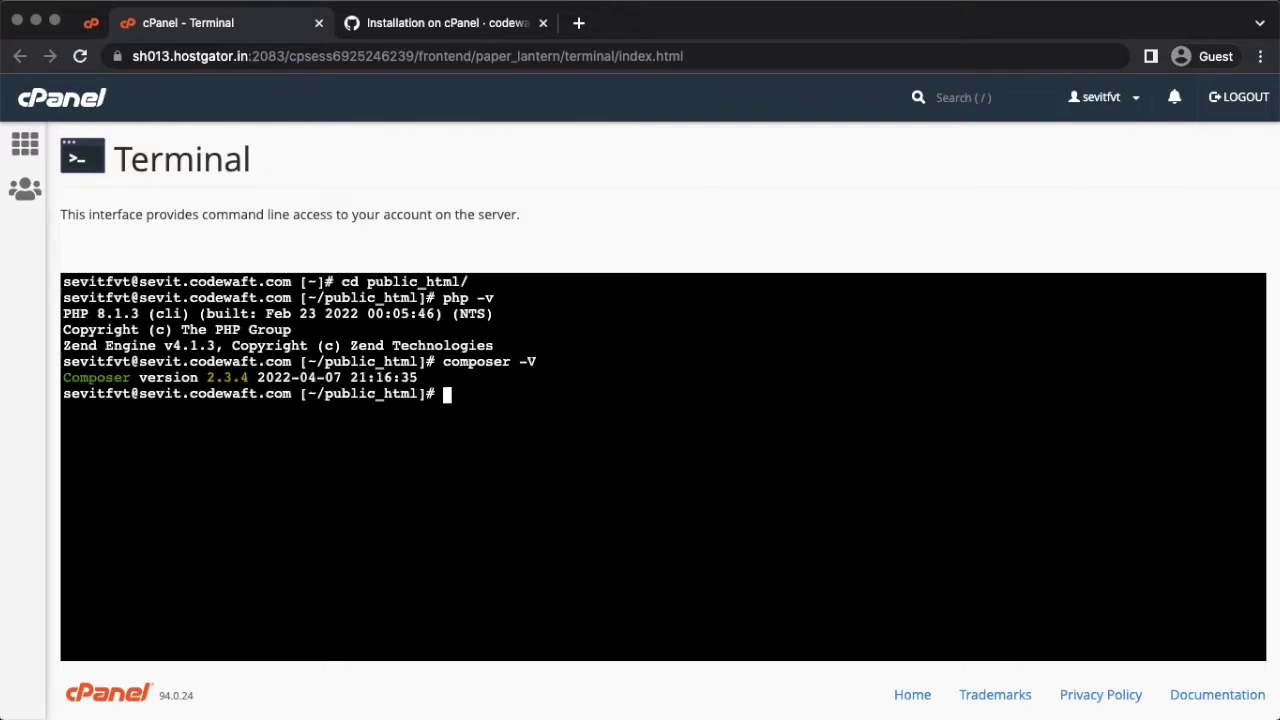
Step: Read the wiki's Installation instructions, and open the public_html folder in cPanel's File Manager
{"action": "left_click", "coordinate": [477, 24]}
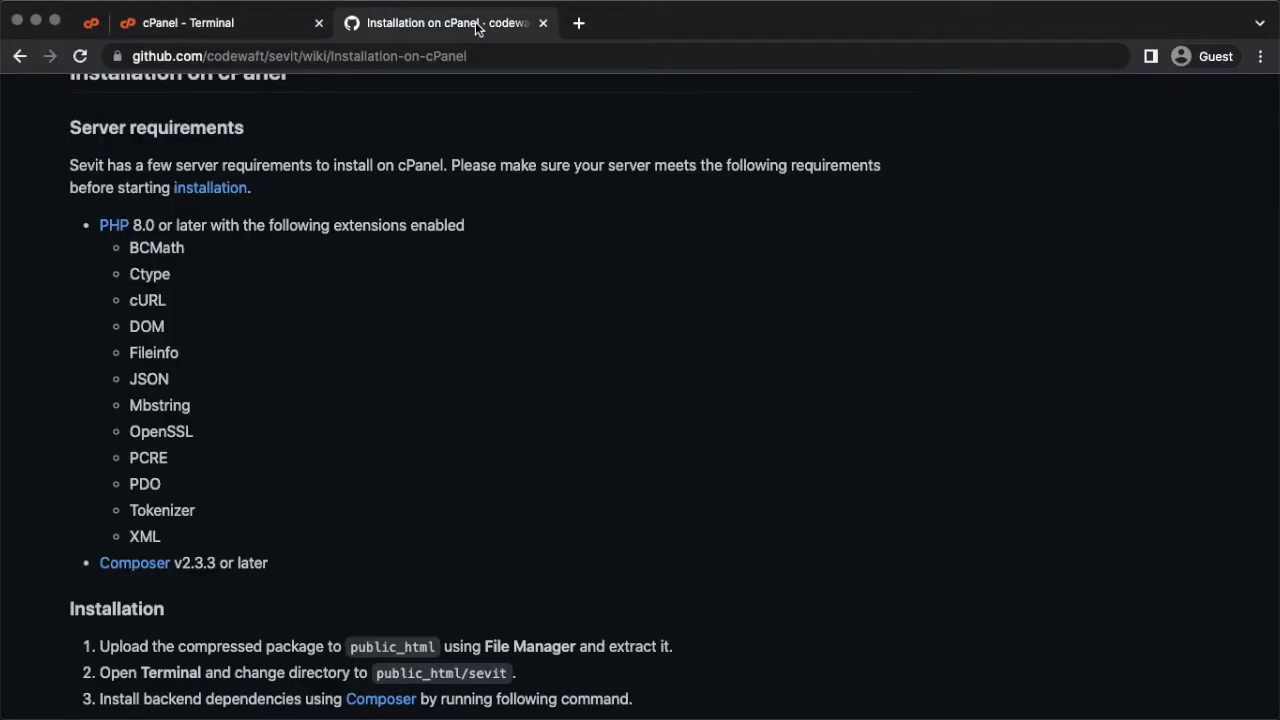
{"action": "scroll", "coordinate": [540, 380], "scroll_direction": "down", "scroll_amount": 8}
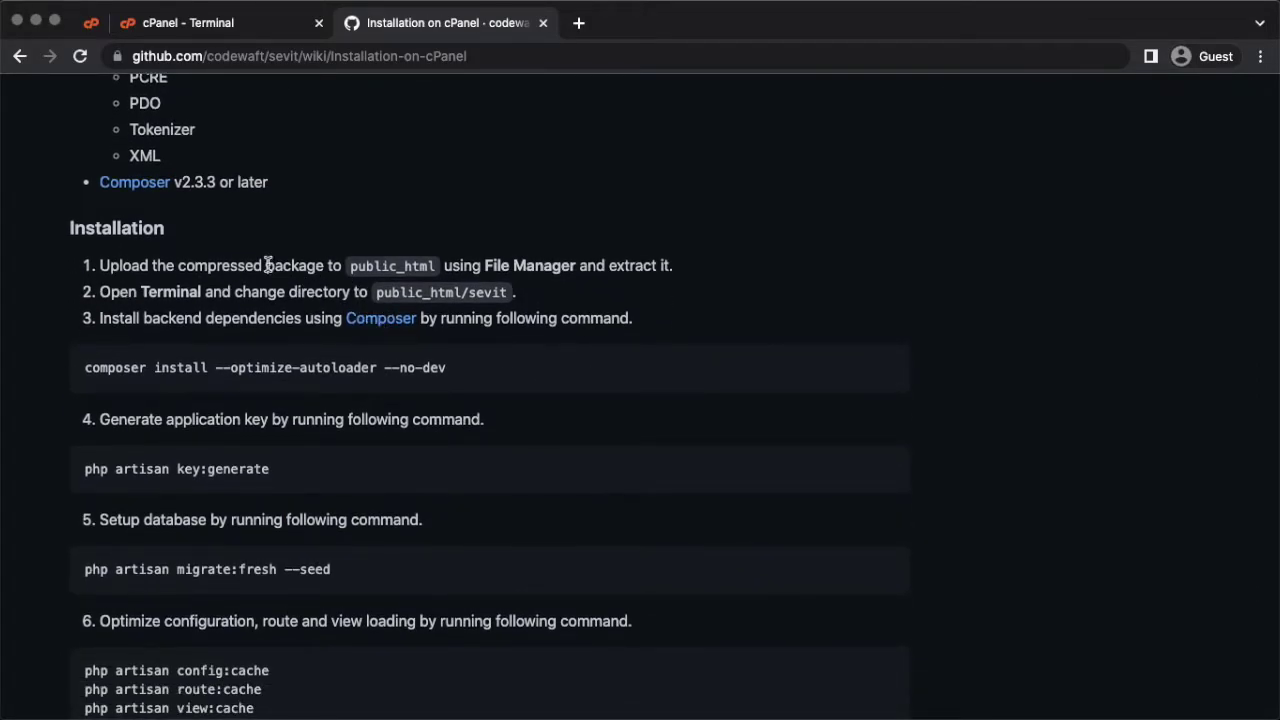
{"action": "left_click", "coordinate": [222, 26]}
{"action": "left_click", "coordinate": [943, 97]}
{"action": "type", "text": "file"}
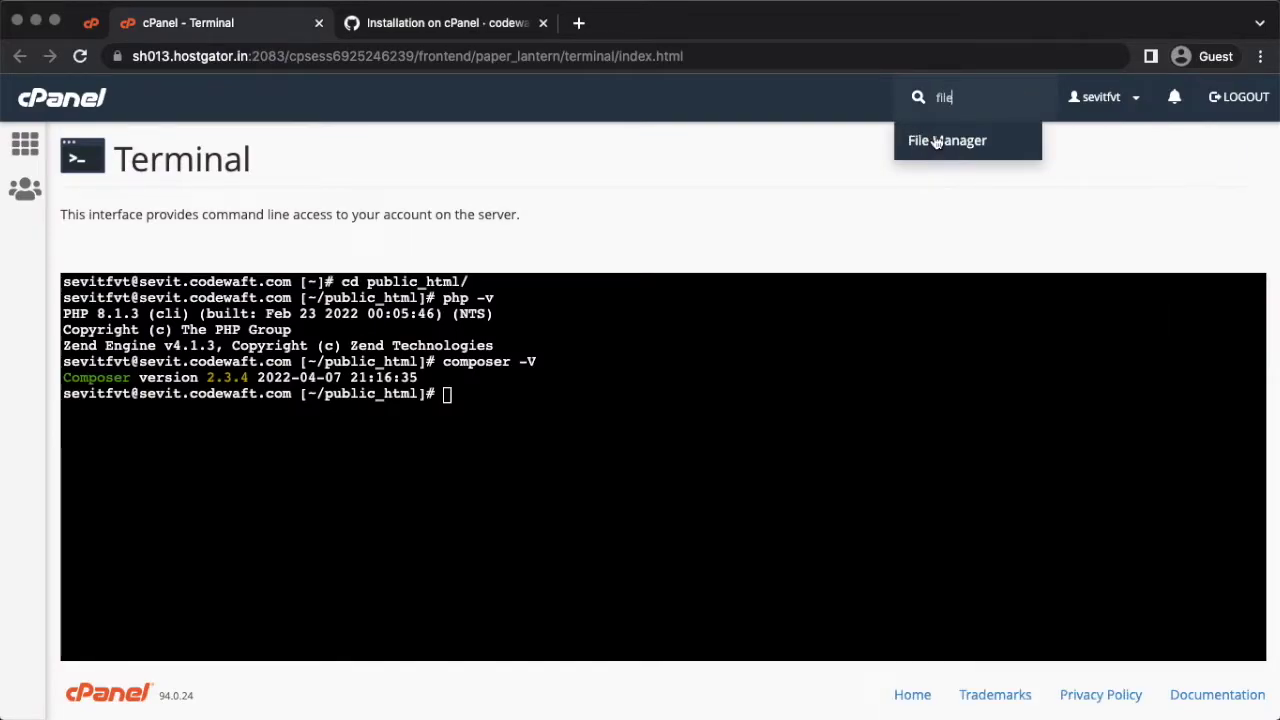
{"action": "left_click", "coordinate": [929, 138]}
{"action": "left_click", "coordinate": [423, 30]}
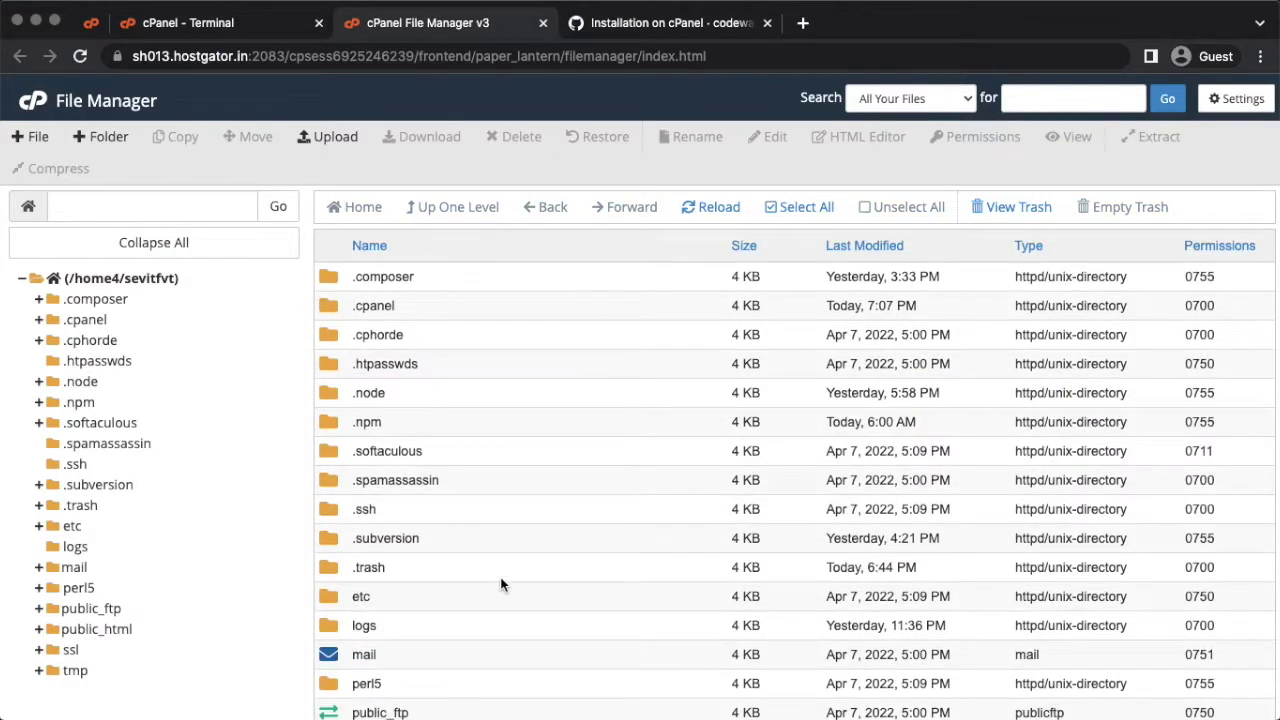
{"action": "scroll", "coordinate": [510, 586], "scroll_direction": "down", "scroll_amount": 5}
{"action": "double_click", "coordinate": [460, 556]}
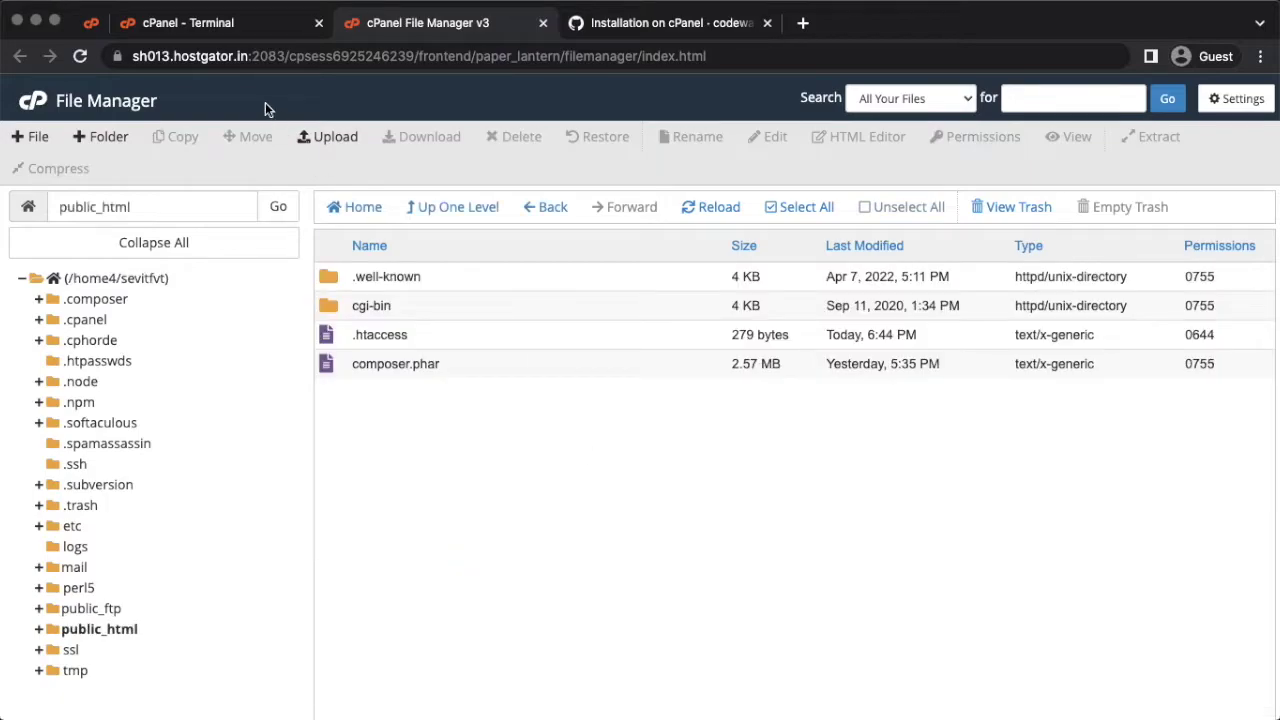
Step: Upload sevit.zip from Downloads to public_html, close the upload page, and reload the folder's file list
{"action": "left_click", "coordinate": [333, 137]}
{"action": "left_click", "coordinate": [652, 403]}
{"action": "left_click", "coordinate": [500, 152]}
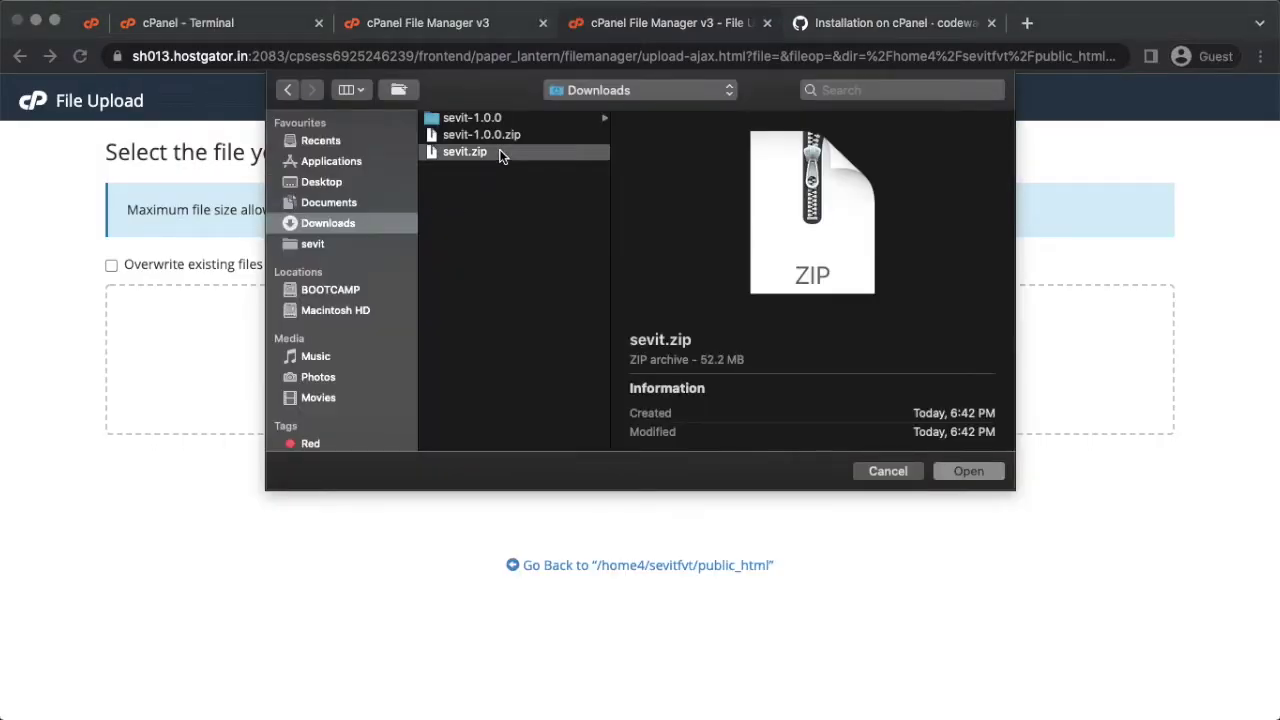
{"action": "left_click", "coordinate": [978, 470]}
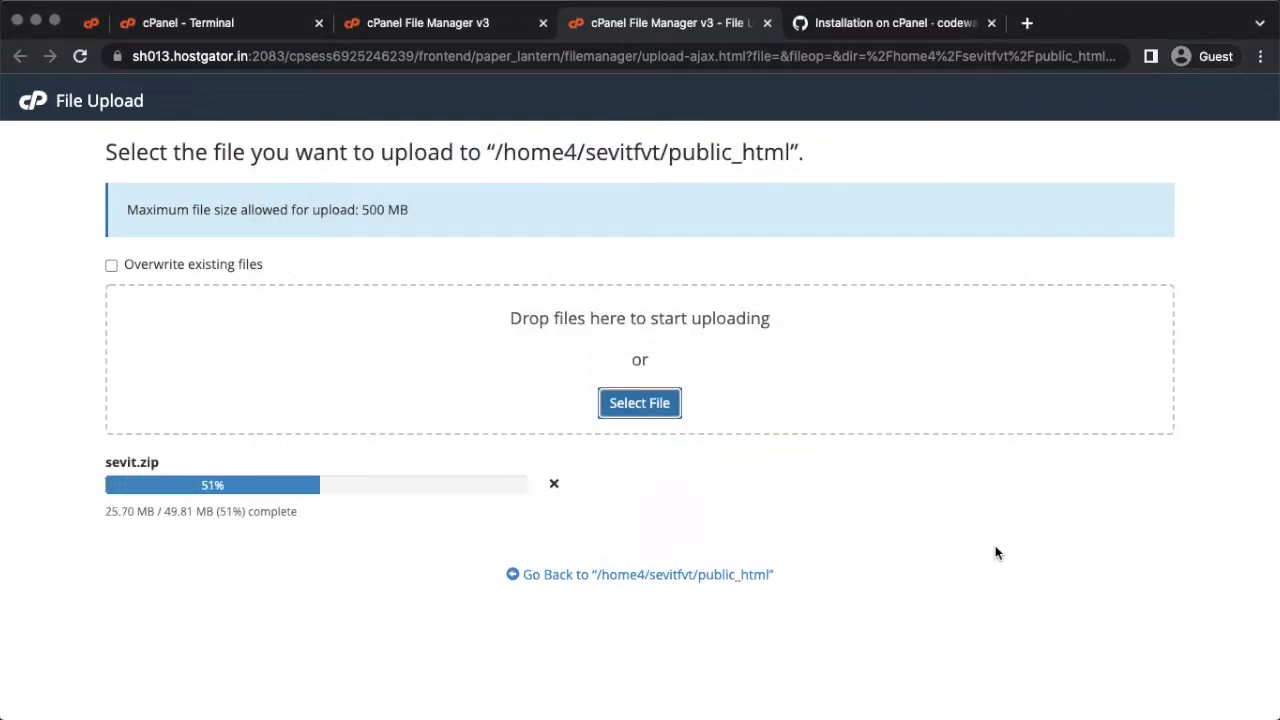
{"action": "left_click", "coordinate": [767, 22]}
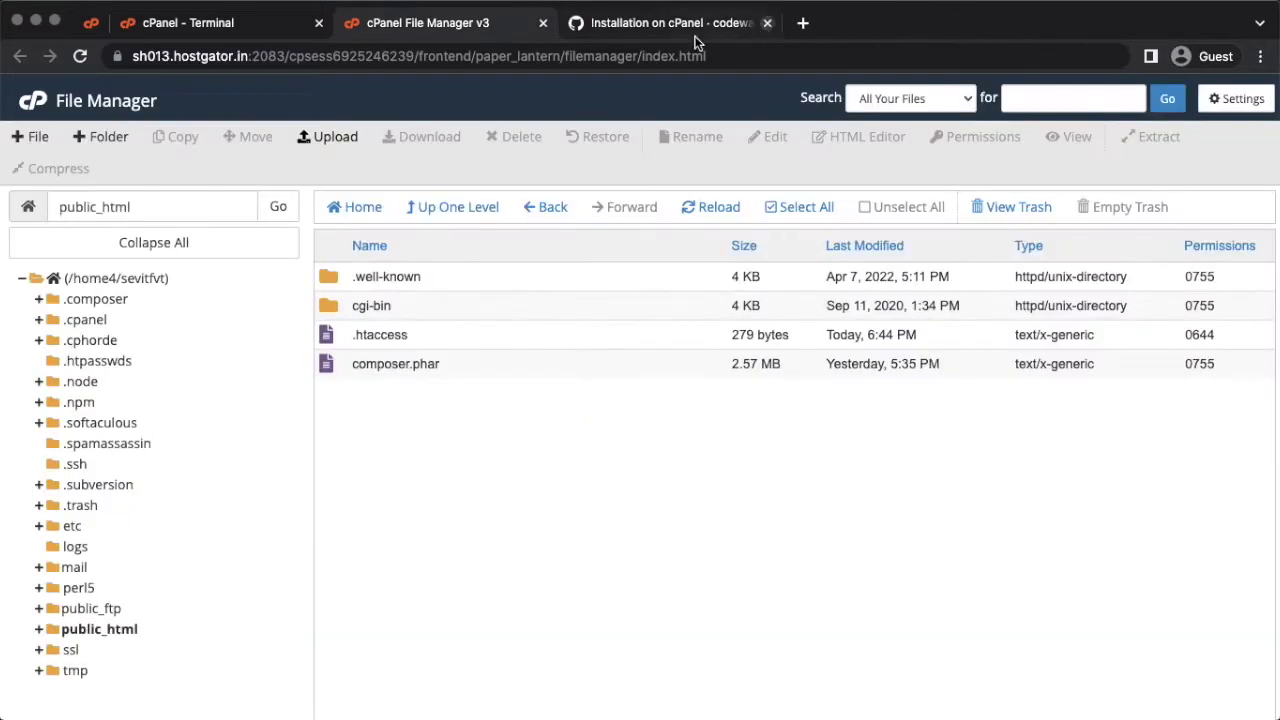
{"action": "left_click", "coordinate": [705, 214]}
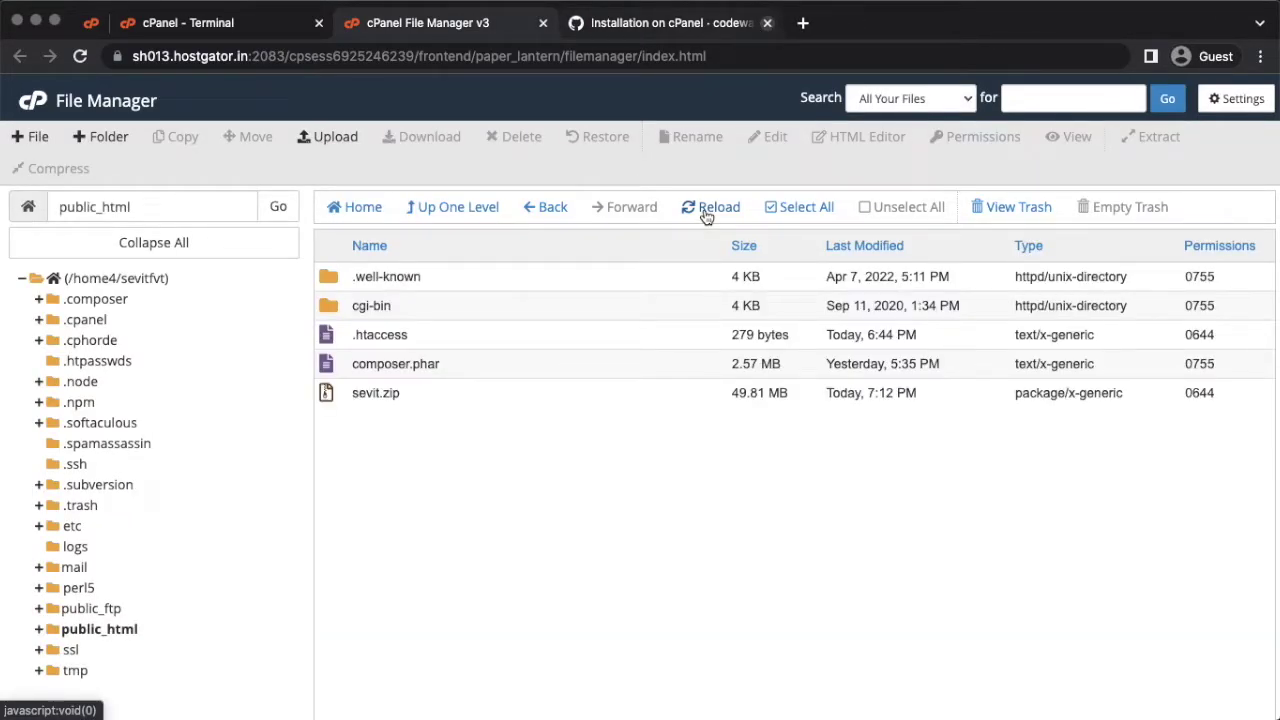
Step: Extract sevit.zip into /public_html, and close the extraction results
{"action": "left_click", "coordinate": [454, 402]}
{"action": "right_click", "coordinate": [455, 396]}
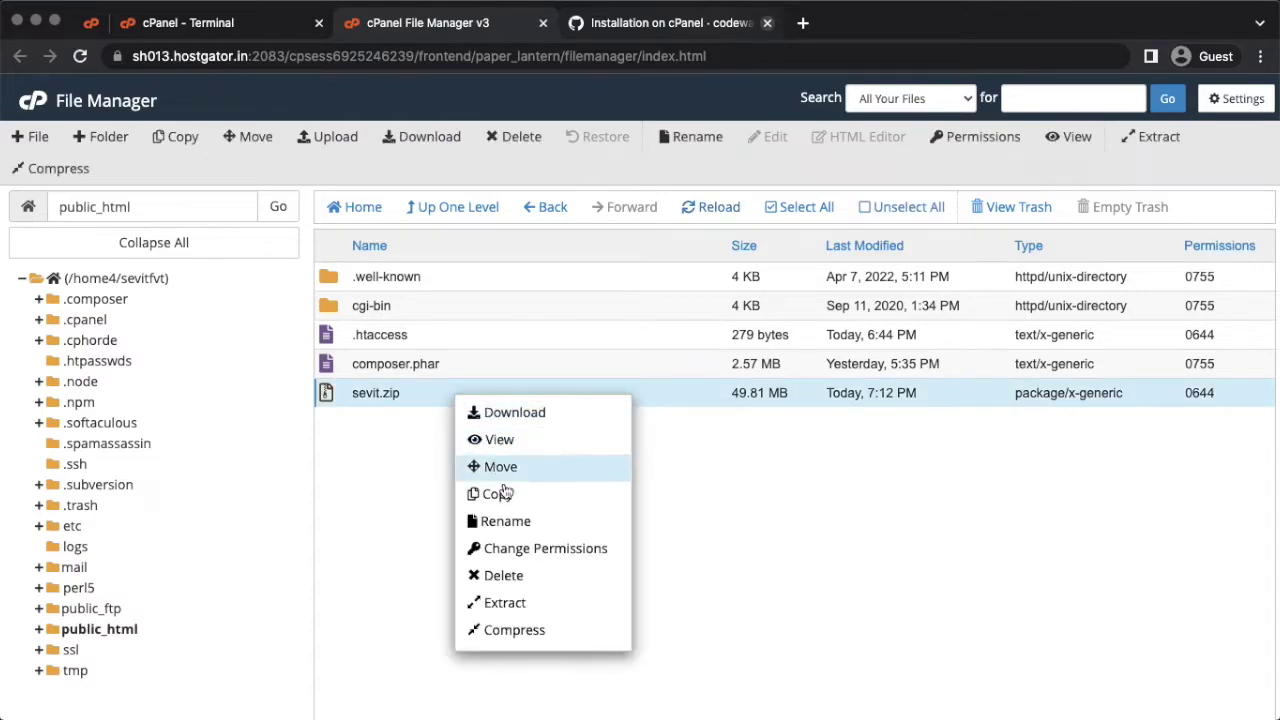
{"action": "left_click", "coordinate": [537, 598]}
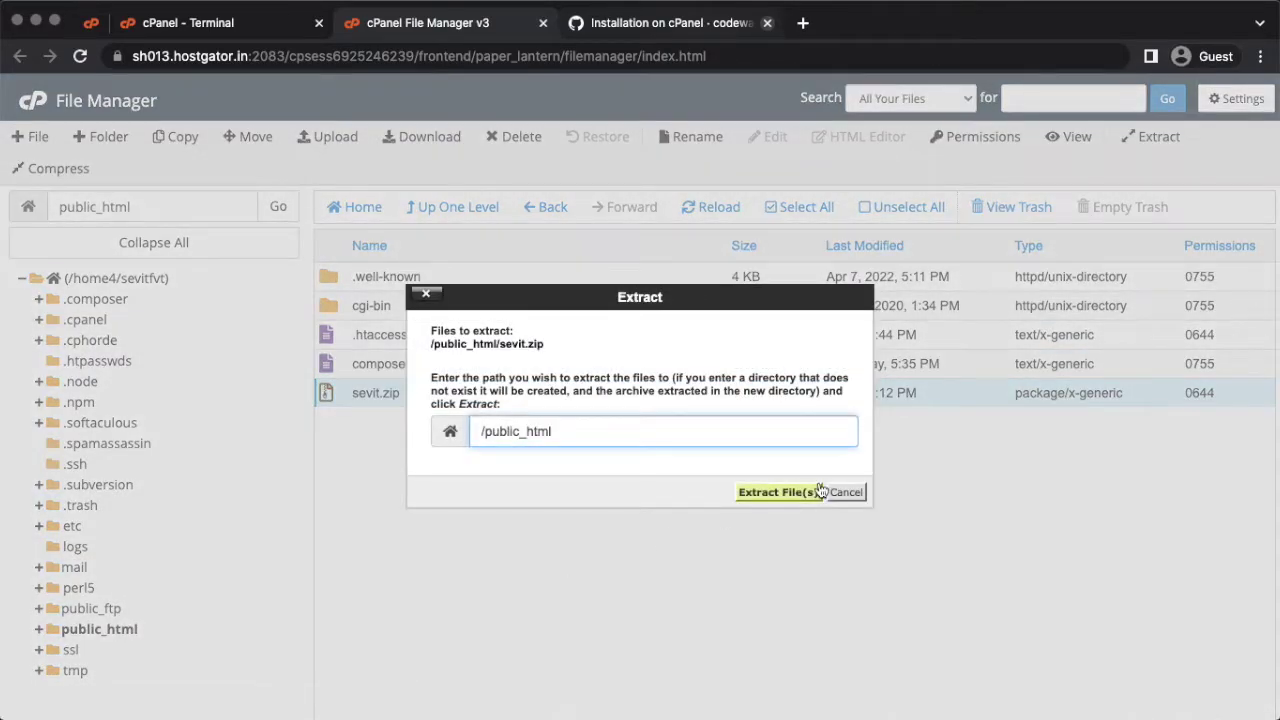
{"action": "left_click", "coordinate": [818, 491]}
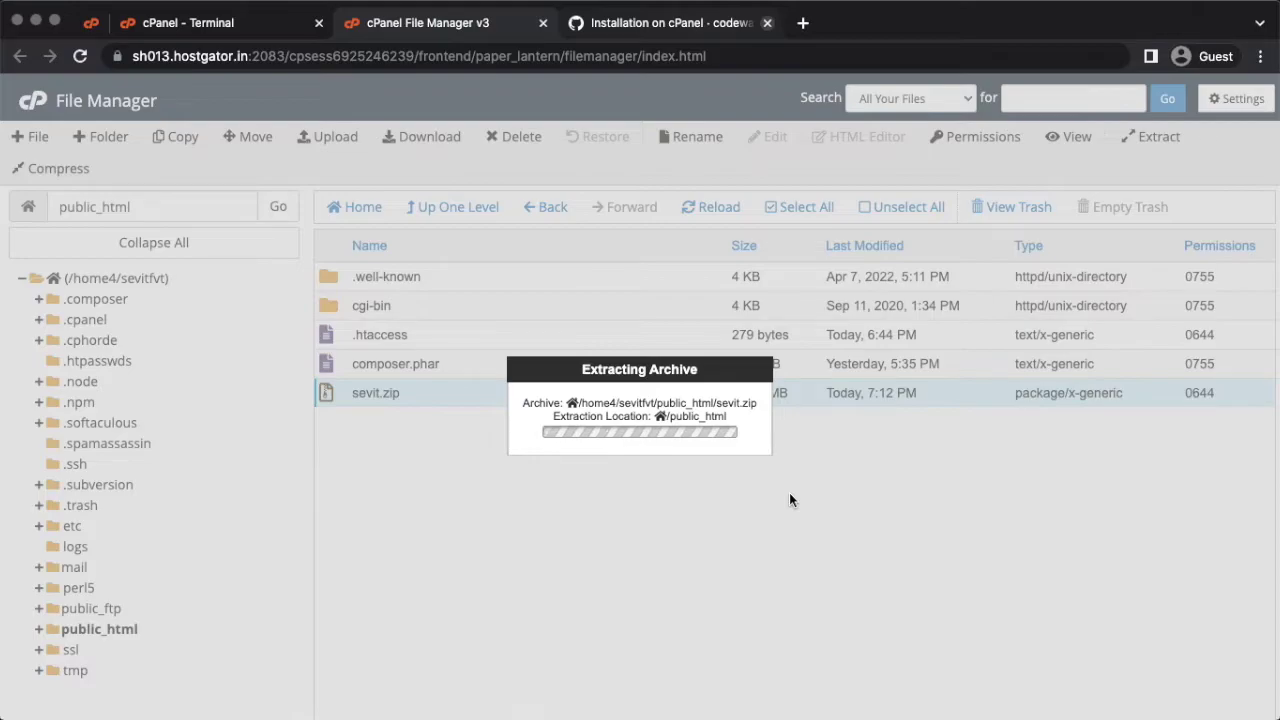
{"action": "left_click", "coordinate": [941, 592]}
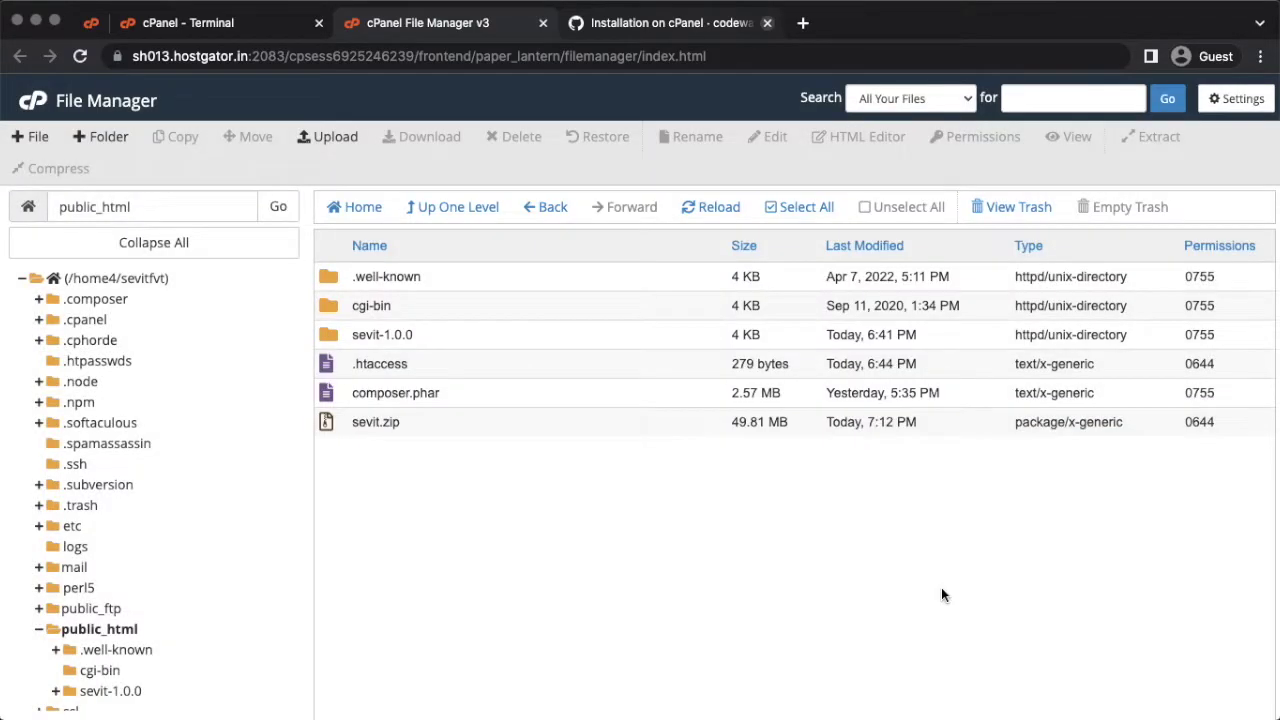
Step: Rename the extracted sevit-1.0.0 folder in public_html to sevit, and return to the installation wiki
{"action": "right_click", "coordinate": [450, 338]}
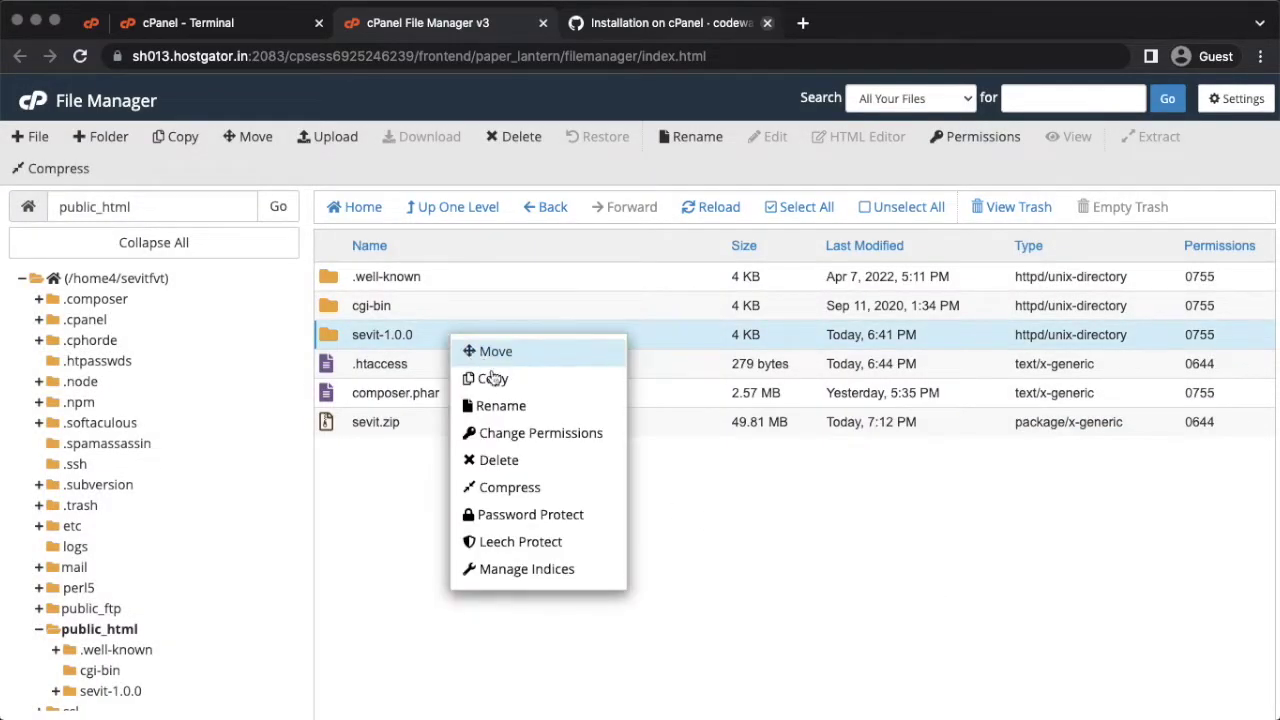
{"action": "left_click", "coordinate": [505, 402]}
{"action": "key", "text": "BackSpace"}
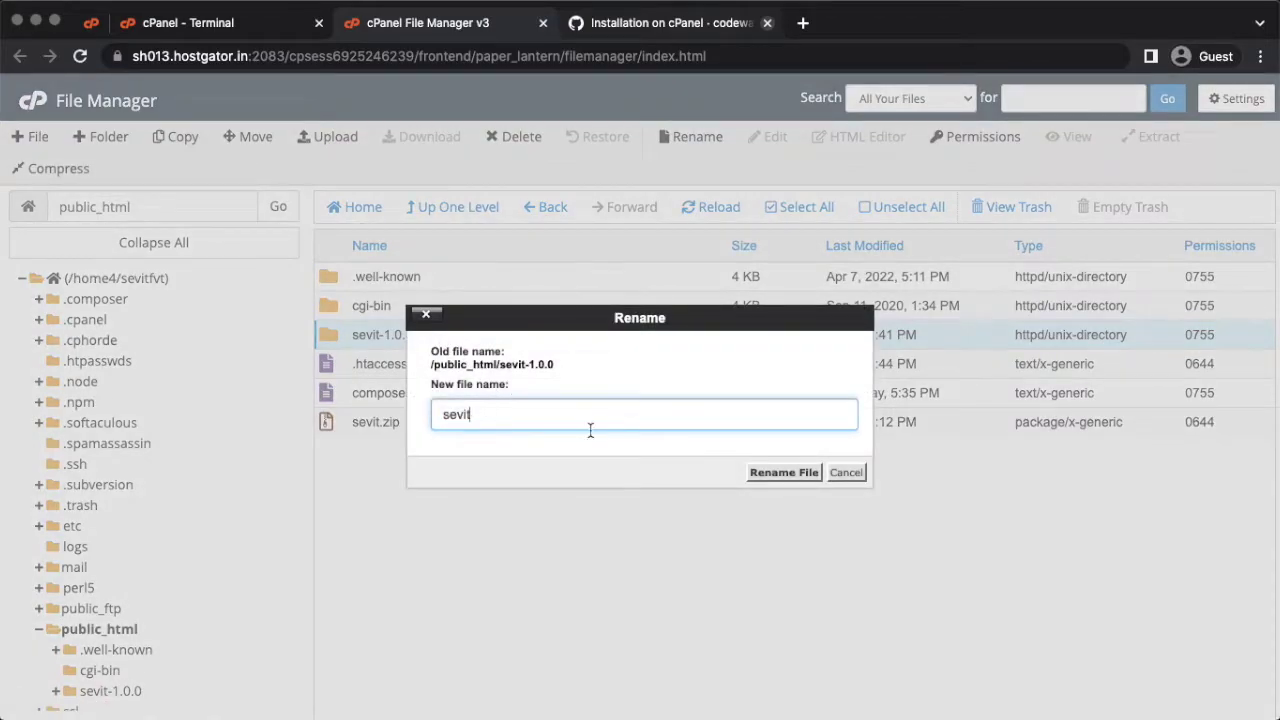
{"action": "left_click", "coordinate": [784, 472]}
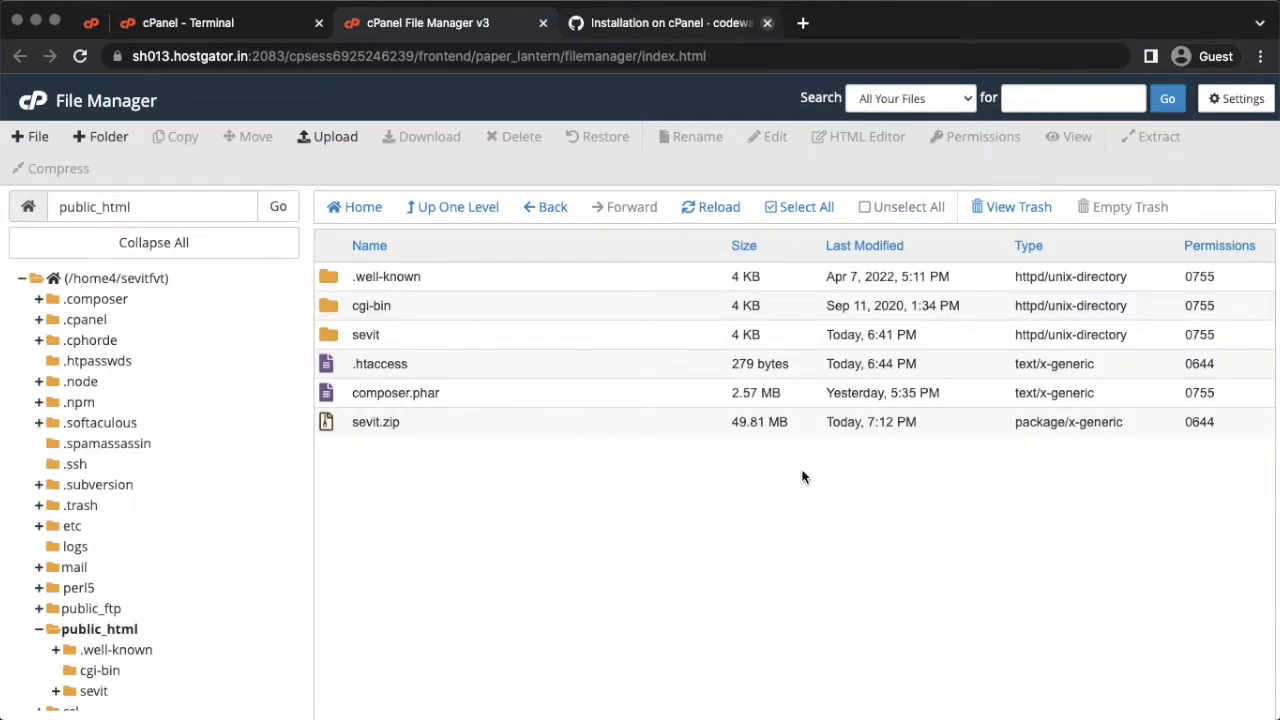
{"action": "left_click", "coordinate": [381, 335]}
{"action": "left_click", "coordinate": [672, 23]}
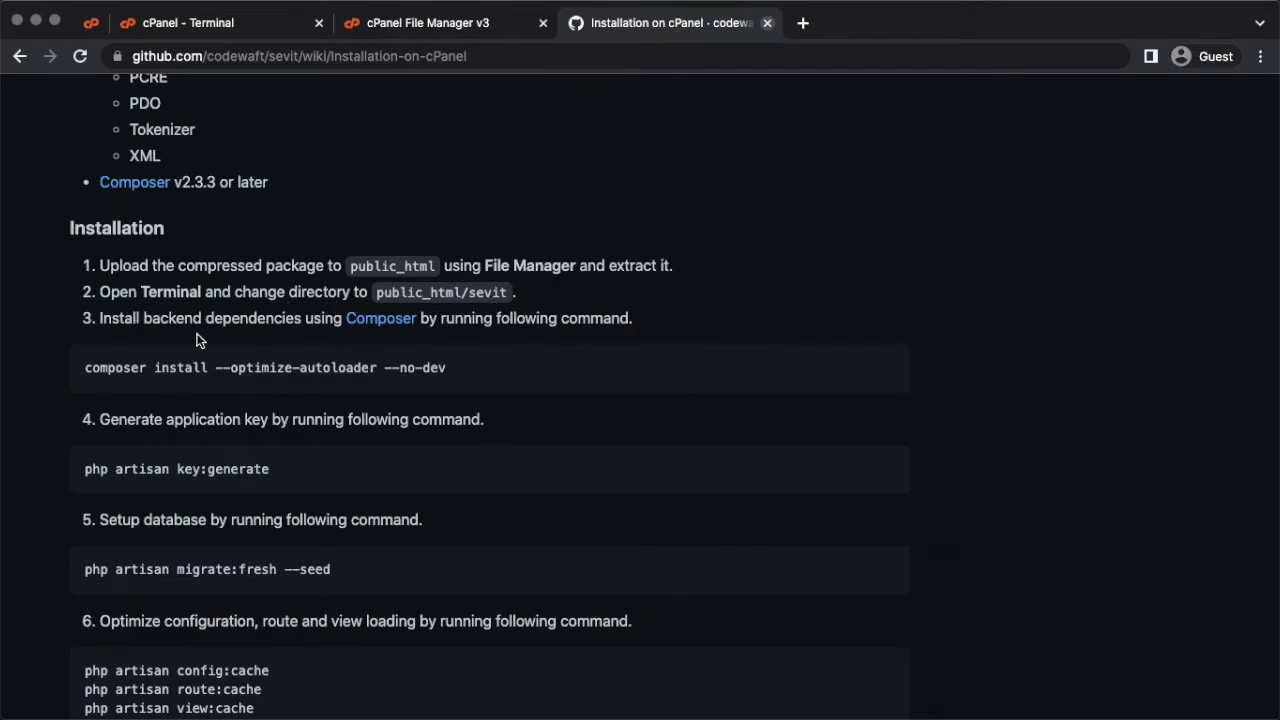
Step: Copy the wiki's Composer command, change Terminal into the sevit folder with a long listing, and run composer install --optimize-autoloader --no-dev
{"action": "left_click", "coordinate": [887, 367]}
{"action": "left_click", "coordinate": [161, 32]}
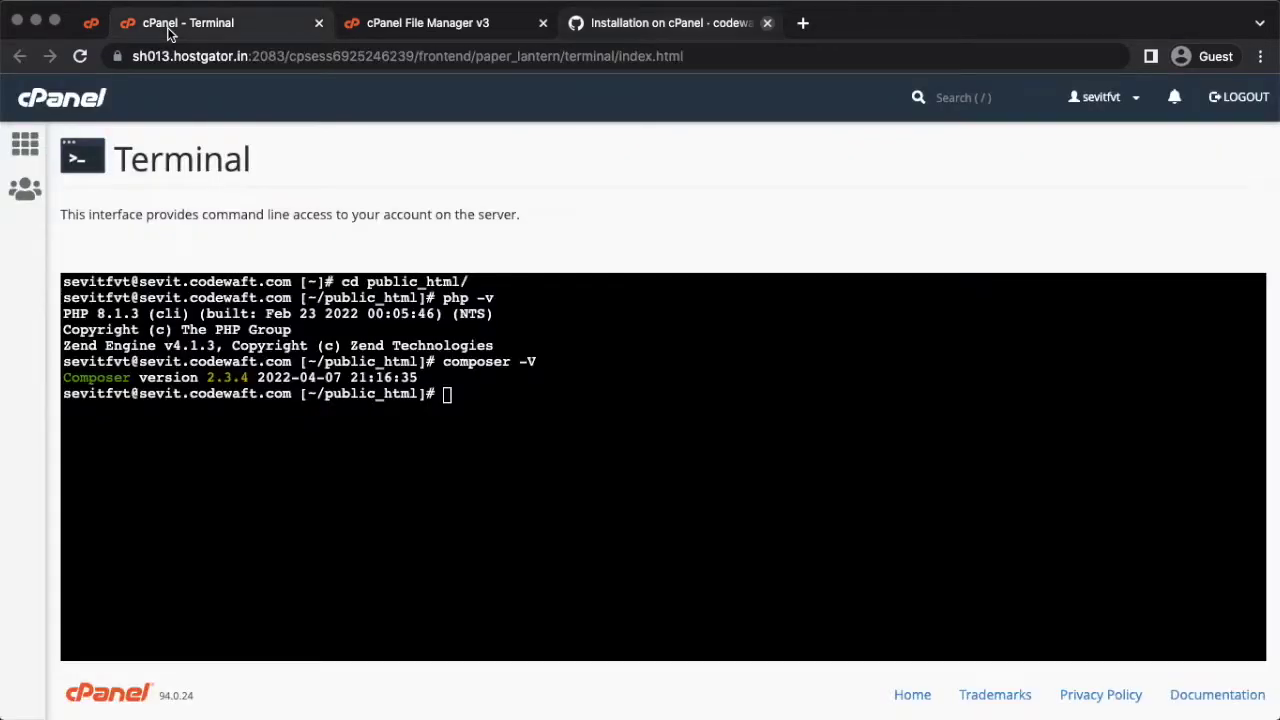
{"action": "type", "text": "cd sevit/"}
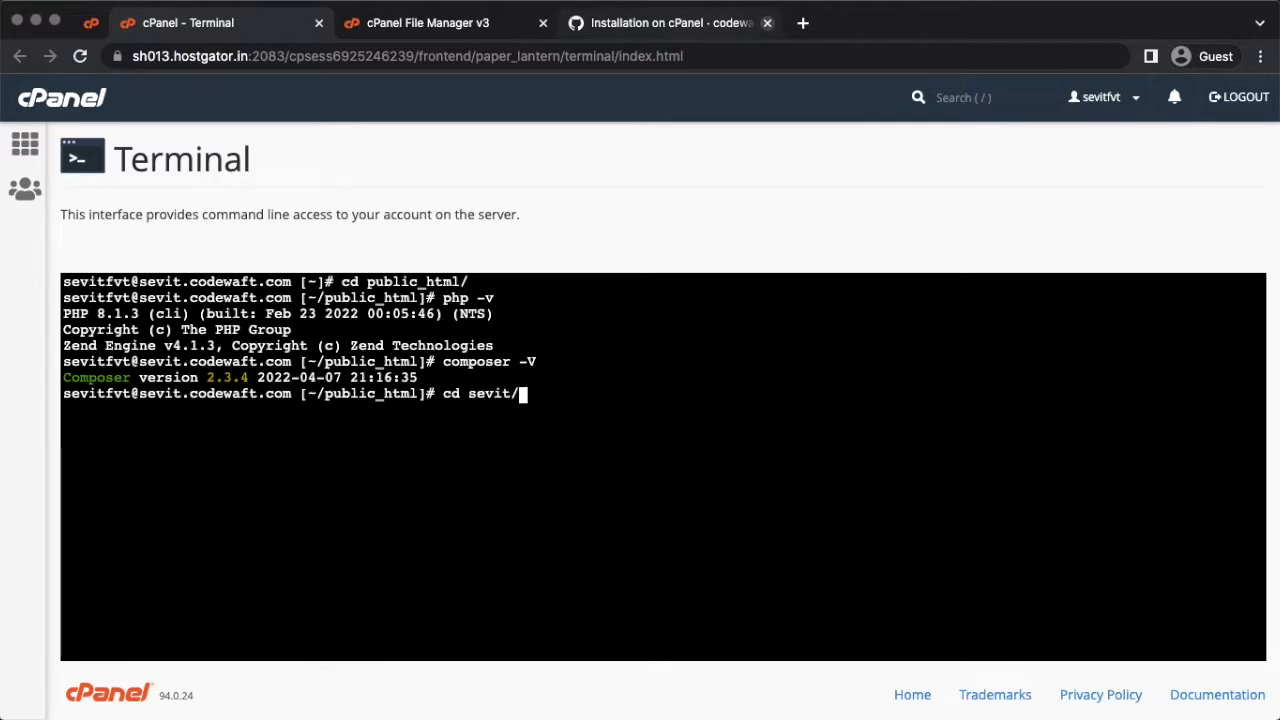
{"action": "key", "text": "Return"}
{"action": "type", "text": "ls -l"}
{"action": "key", "text": "Return"}
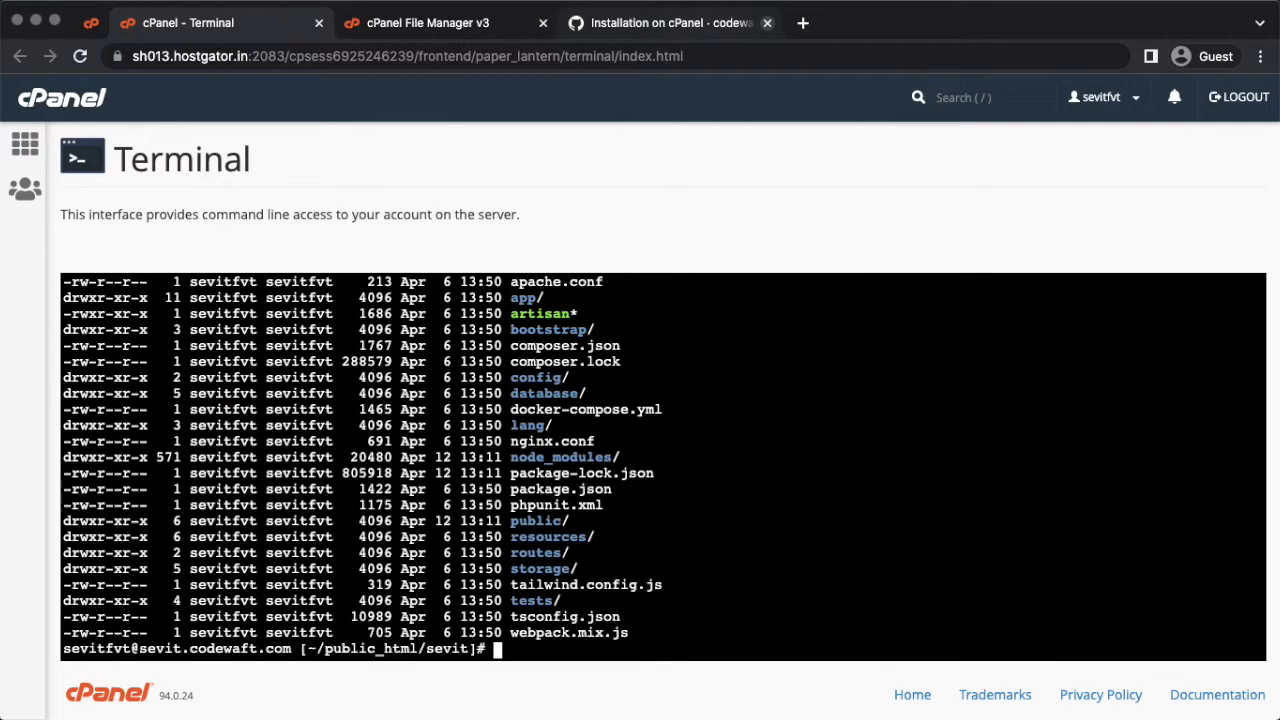
{"action": "key", "text": "super+v"}
{"action": "key", "text": "Return"}
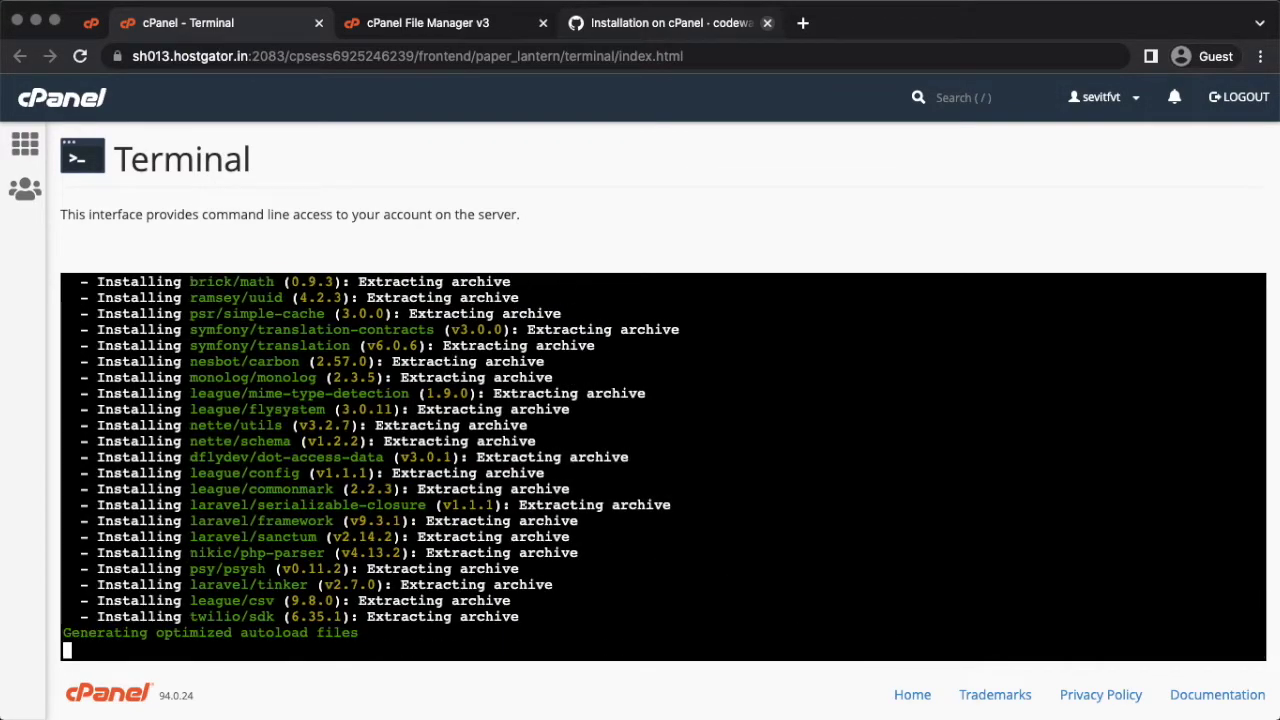
Step: Generate the application key by copying php artisan key:generate from the wiki and running it in the cPanel Terminal
{"action": "left_click", "coordinate": [574, 30]}
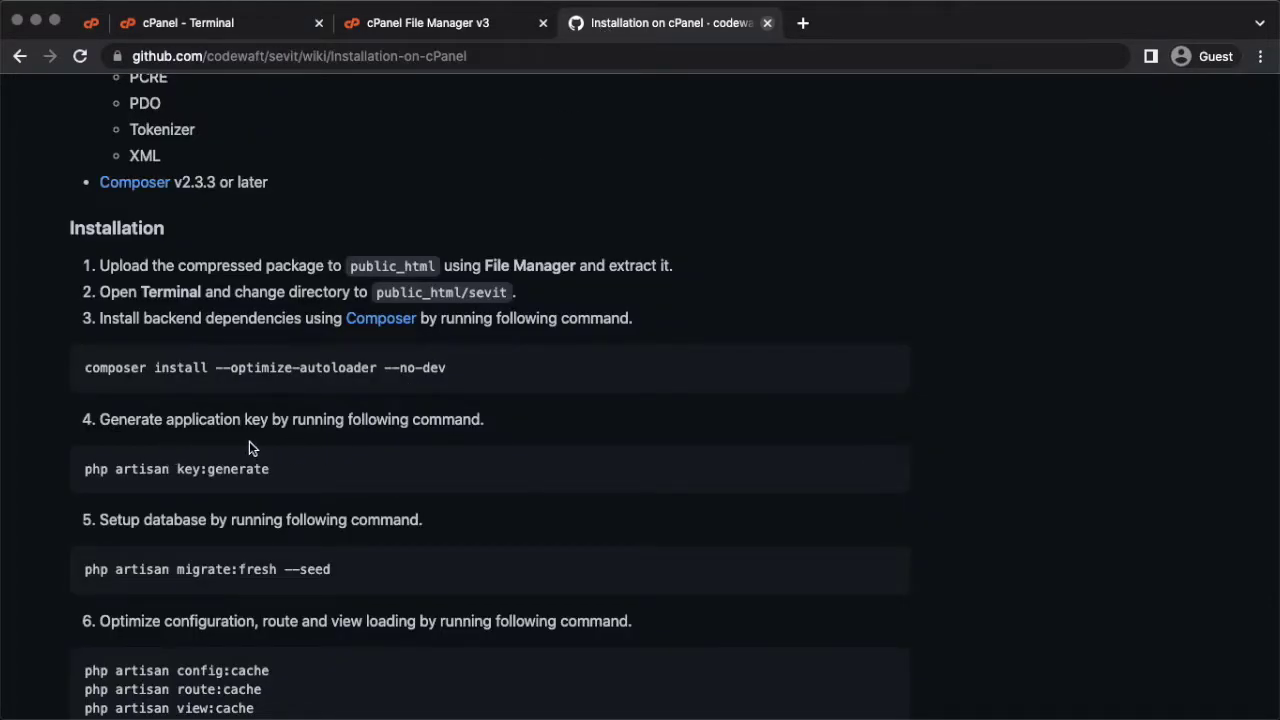
{"action": "left_click", "coordinate": [886, 469]}
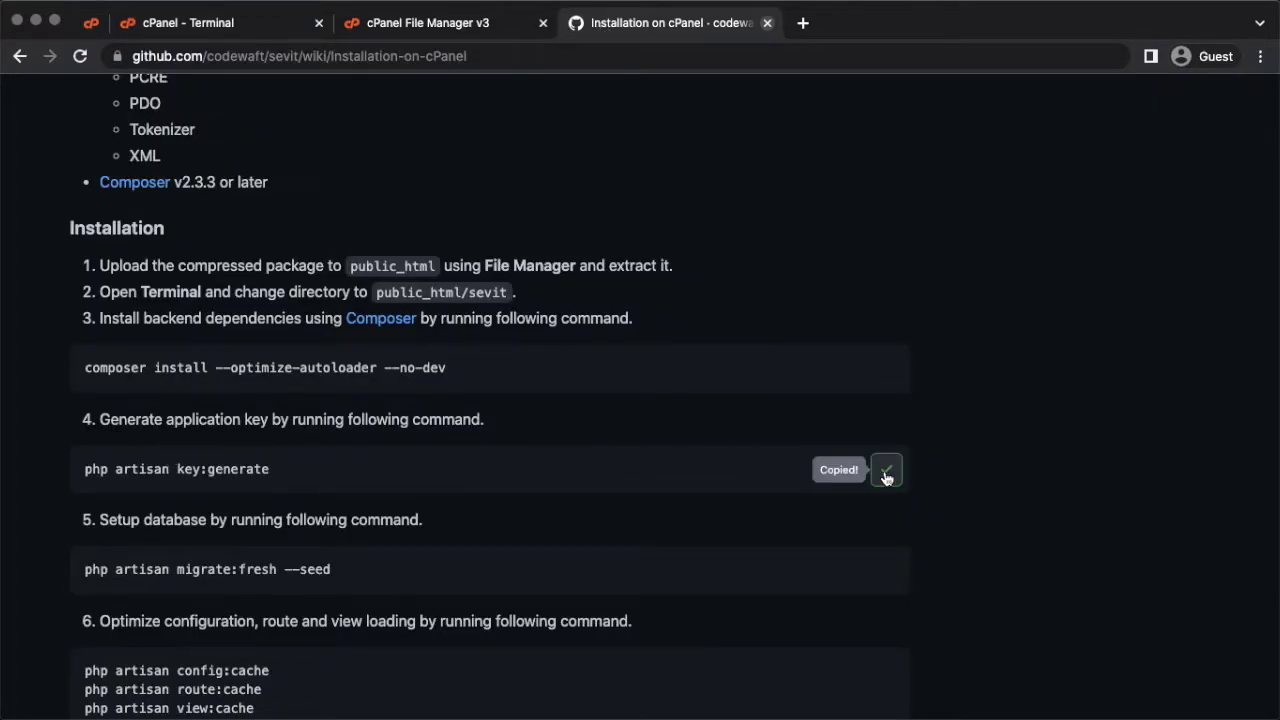
{"action": "left_click", "coordinate": [170, 22]}
{"action": "key", "text": "super+v"}
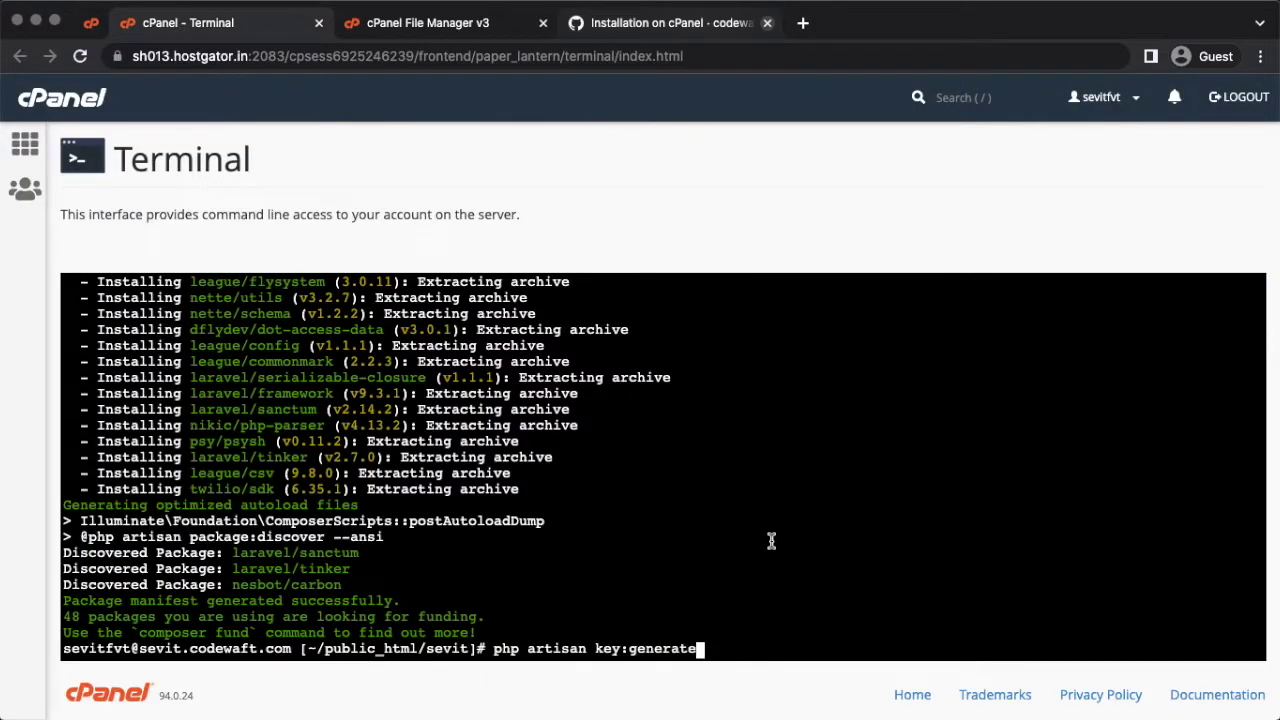
{"action": "key", "text": "Return"}
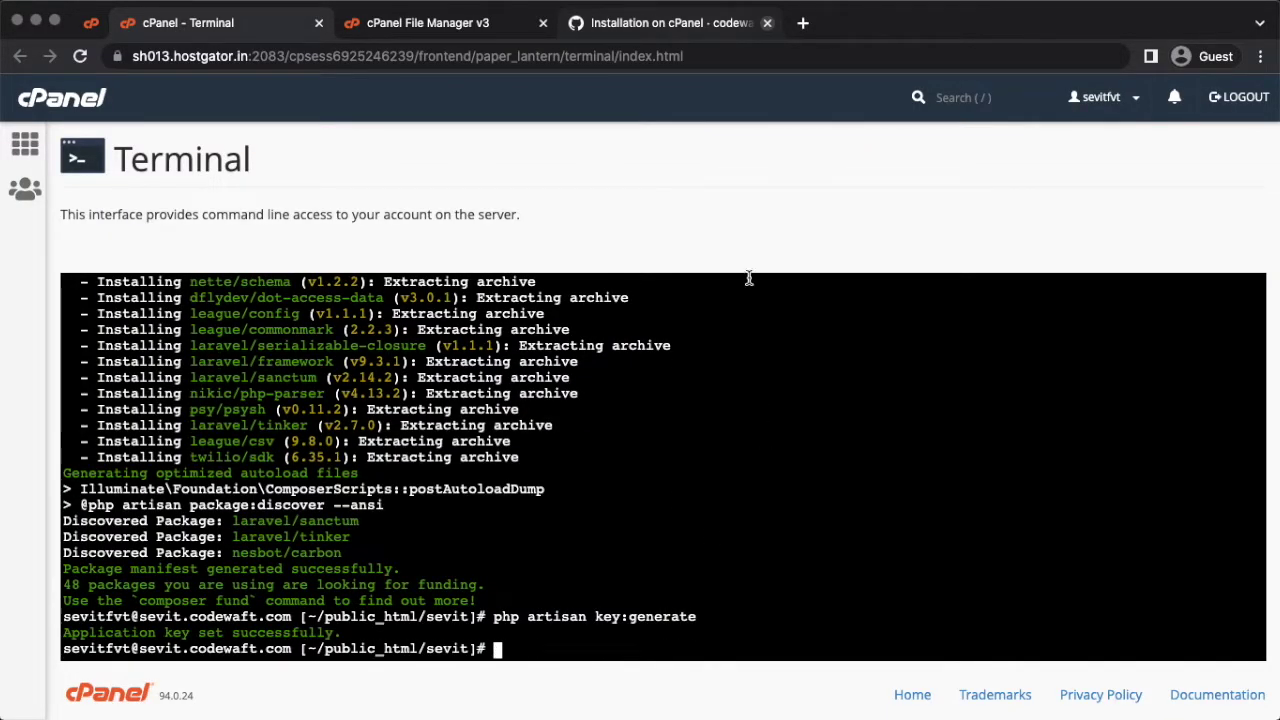
Step: Set up the database by running the wiki's php artisan migrate:fresh --seed in Terminal, answering yes to the production confirmation
{"action": "left_click", "coordinate": [673, 23]}
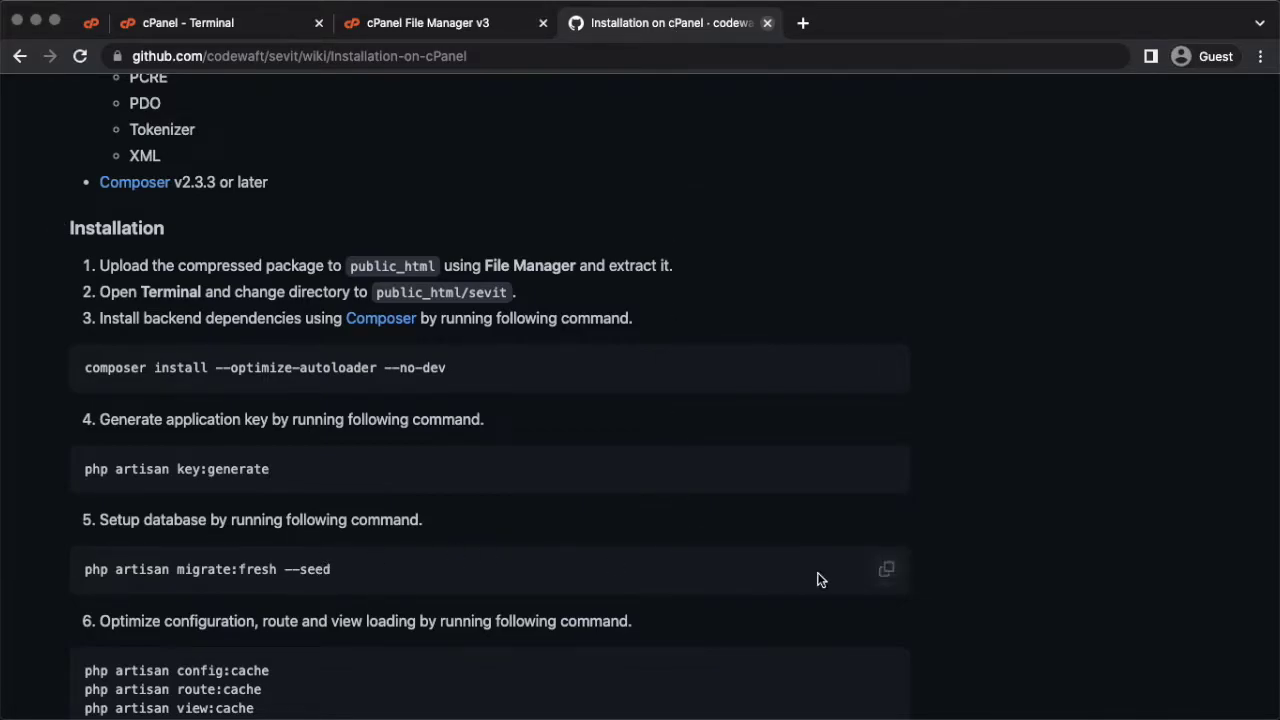
{"action": "left_click", "coordinate": [887, 571]}
{"action": "left_click", "coordinate": [200, 22]}
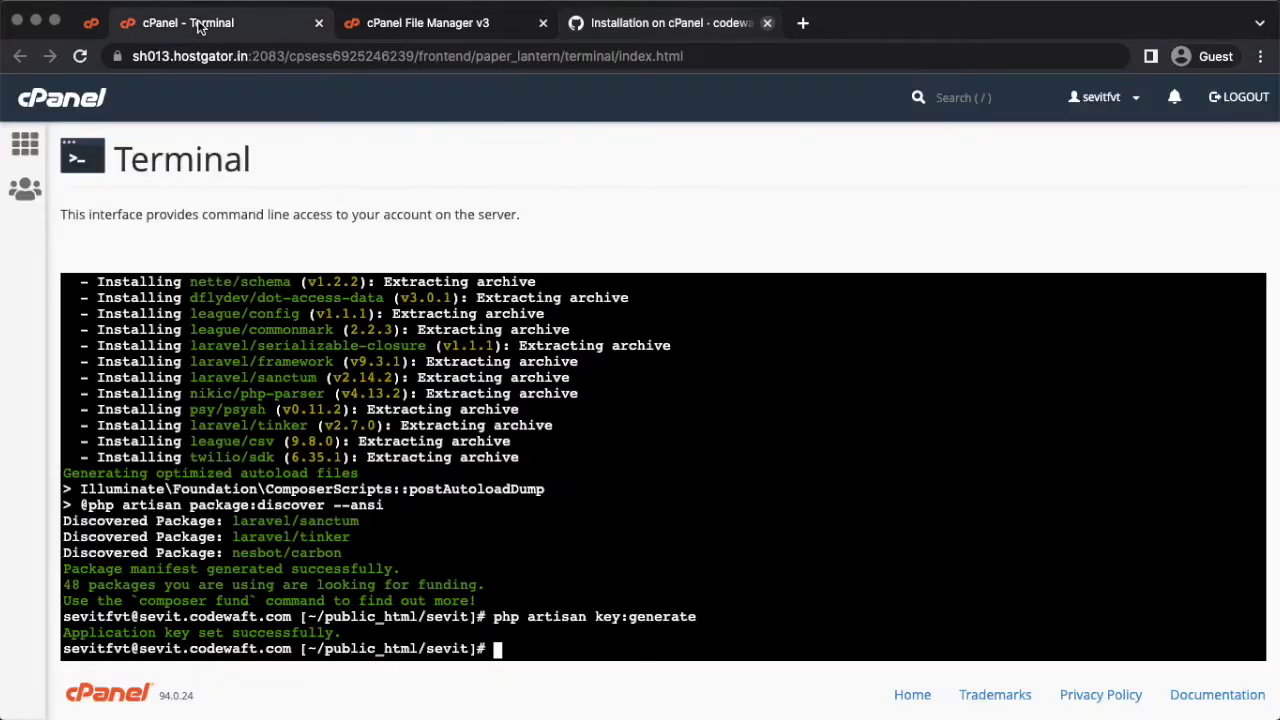
{"action": "key", "text": "super+v"}
{"action": "key", "text": "Return"}
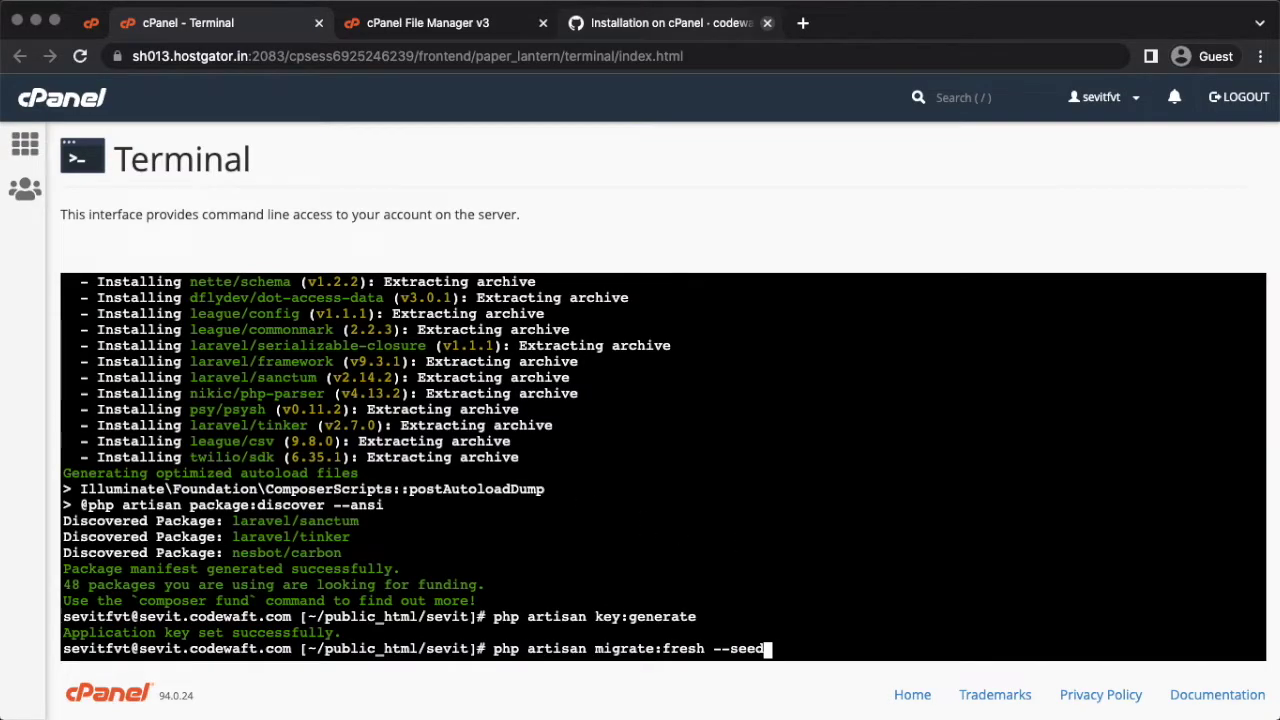
{"action": "type", "text": "yes"}
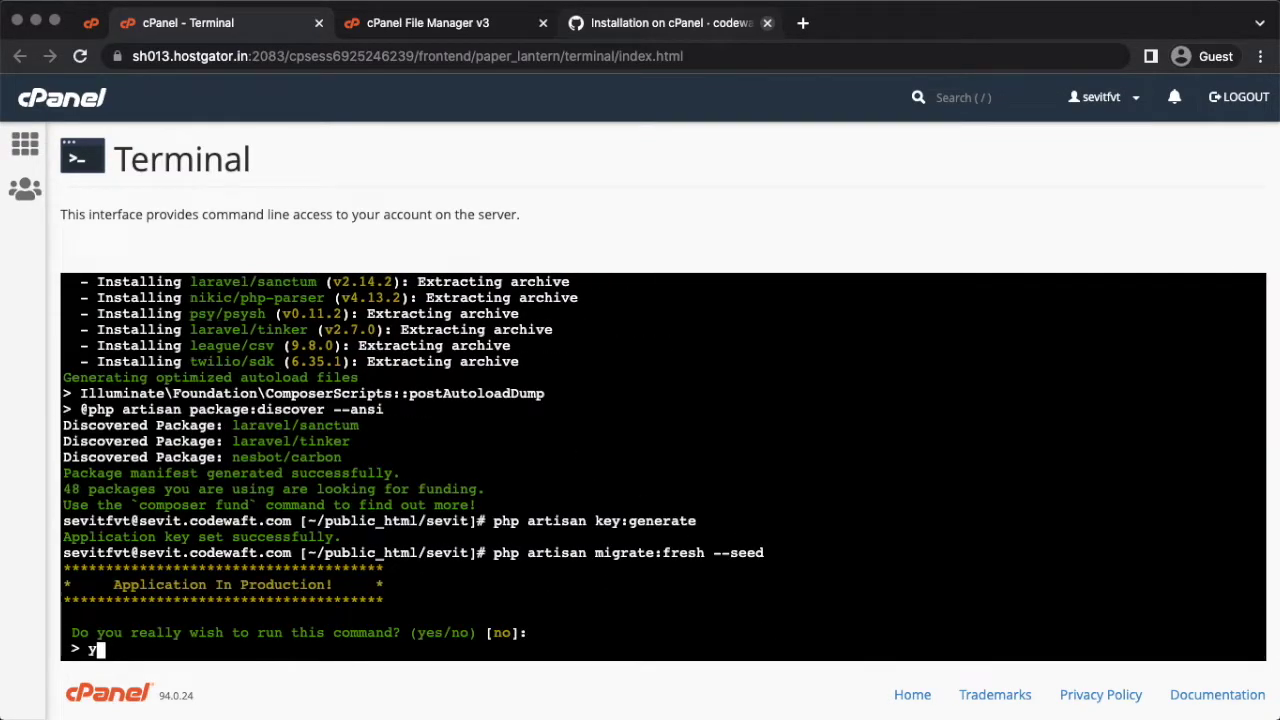
{"action": "key", "text": "Return"}
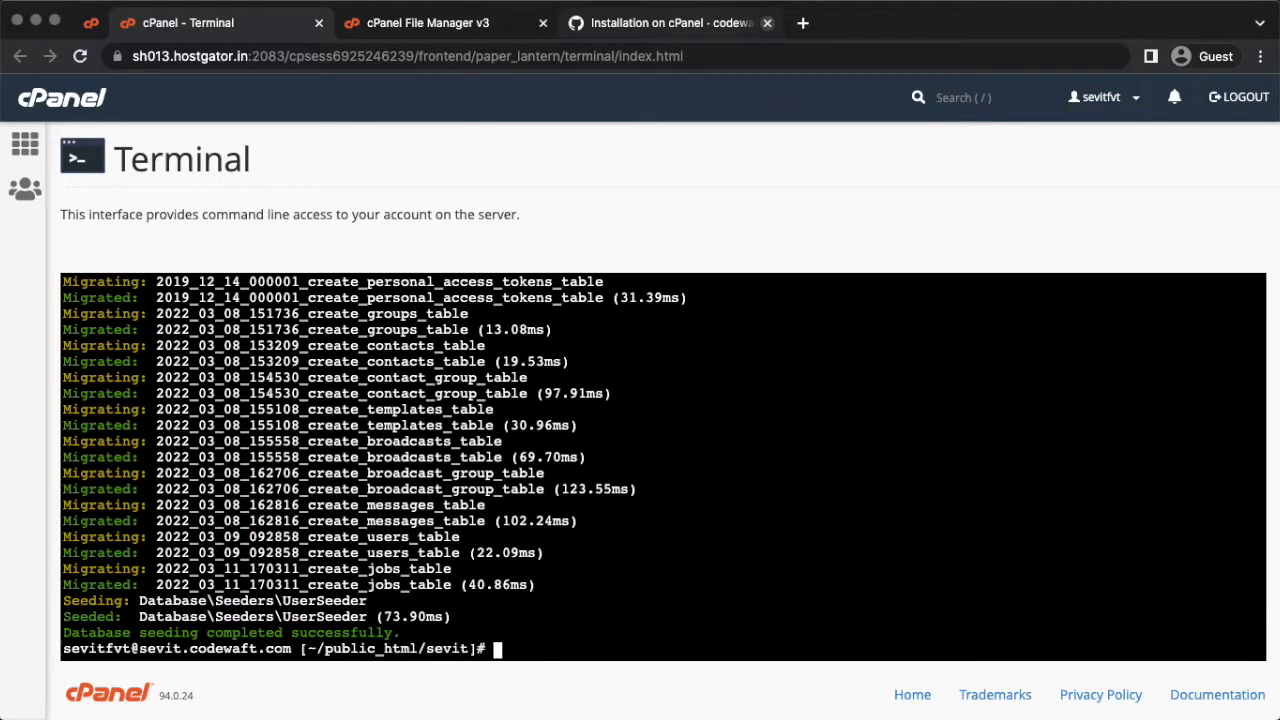
Step: Copy the wiki's optimization commands and run php artisan config:cache, route:cache and view:cache in the cPanel Terminal
{"action": "left_click", "coordinate": [680, 22]}
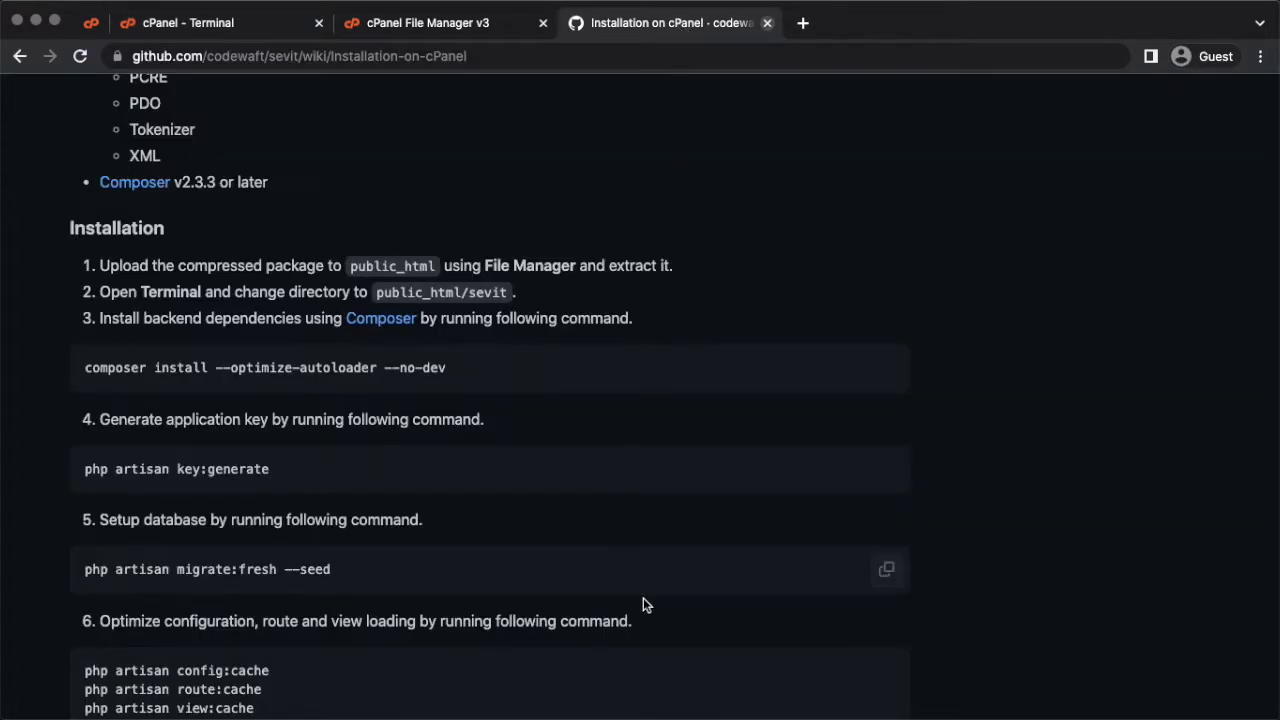
{"action": "scroll", "coordinate": [645, 600], "scroll_direction": "down", "scroll_amount": 4}
{"action": "scroll", "coordinate": [648, 609], "scroll_direction": "down", "scroll_amount": 3}
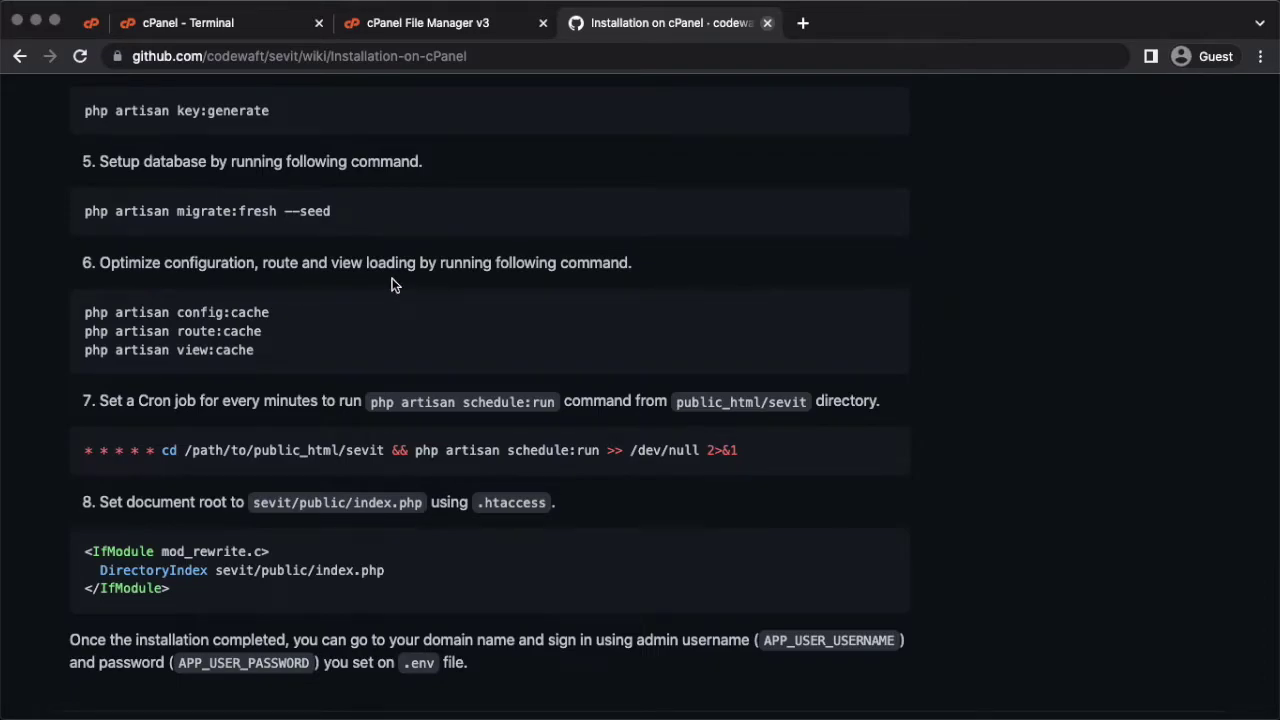
{"action": "left_click", "coordinate": [893, 318]}
{"action": "left_click", "coordinate": [185, 22]}
{"action": "left_click", "coordinate": [794, 571]}
{"action": "key", "text": "super+v"}
{"action": "key", "text": "Return"}
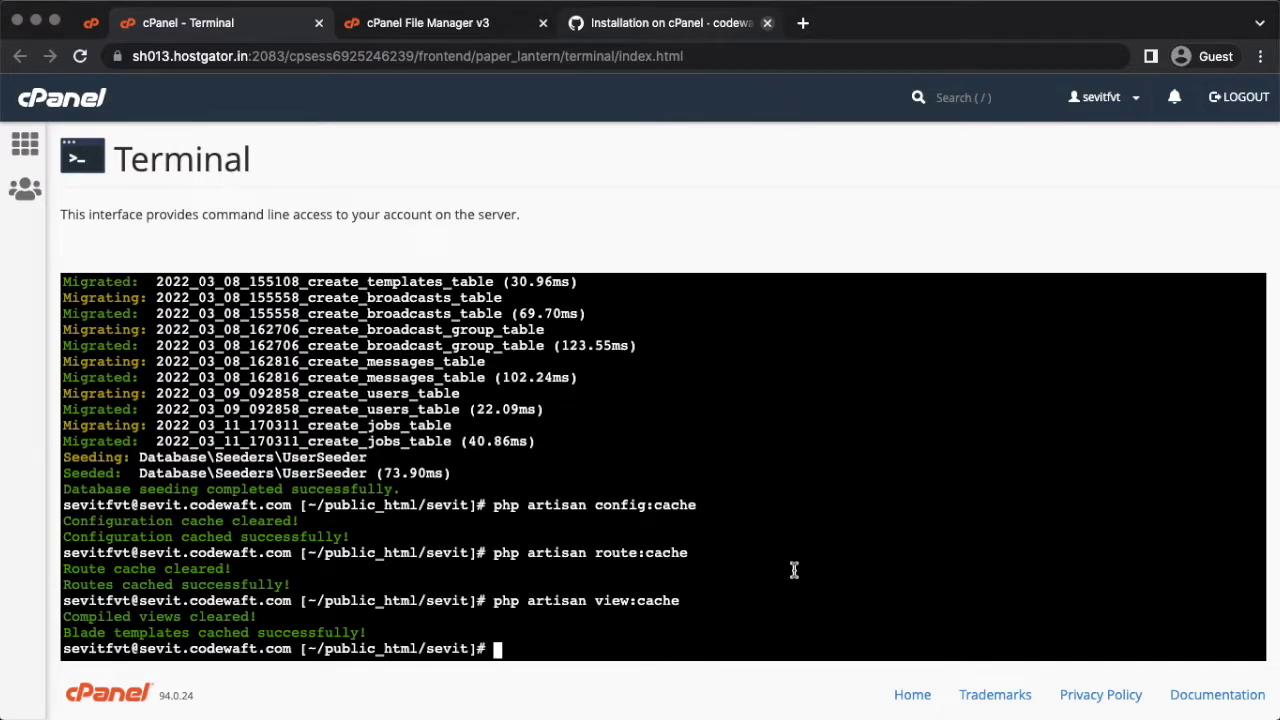
Step: Check the wiki's cron job instruction, then search cPanel for cron and open Cron Jobs in a separate tab
{"action": "left_click", "coordinate": [668, 22]}
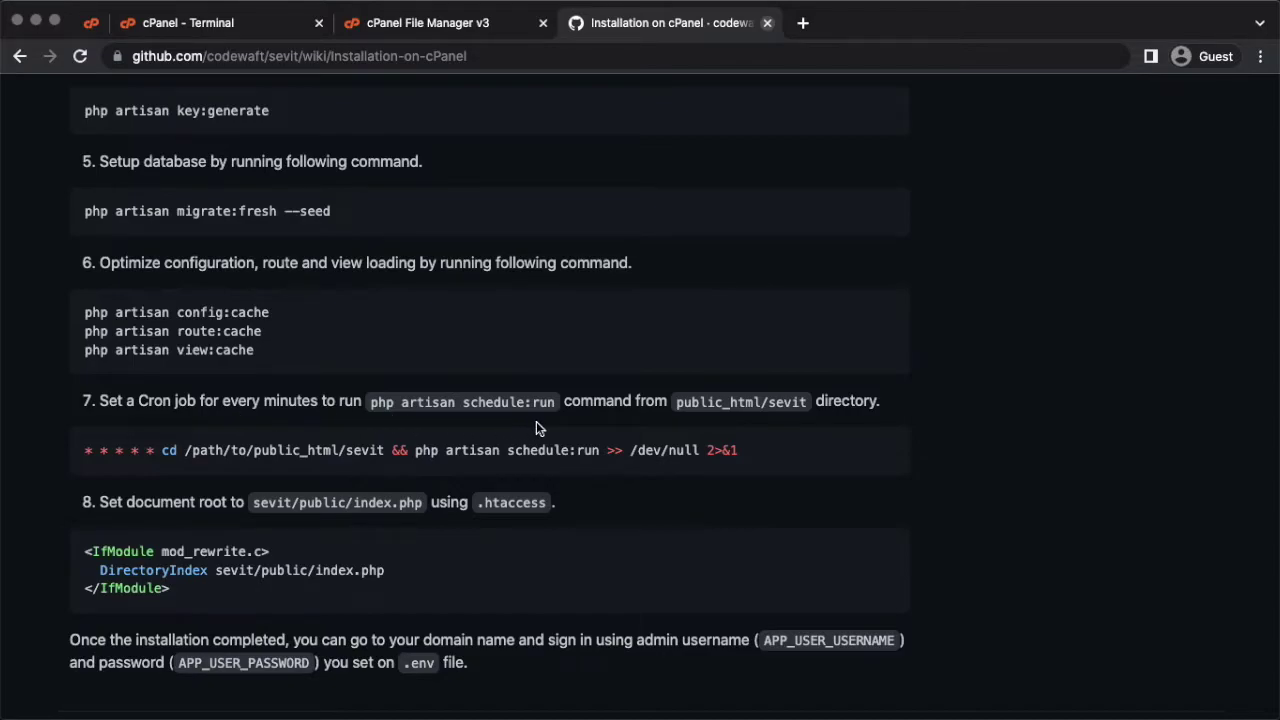
{"action": "left_click", "coordinate": [212, 26]}
{"action": "left_click", "coordinate": [970, 97]}
{"action": "type", "text": "cron"}
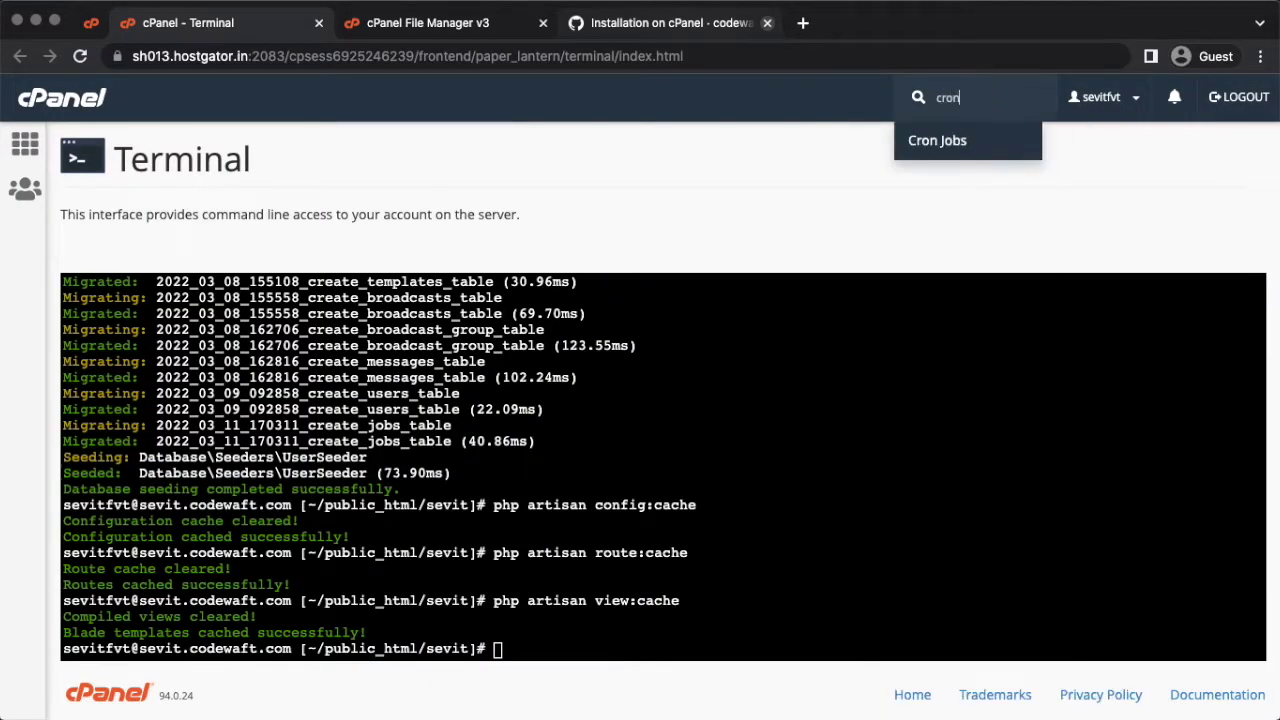
{"action": "left_click", "coordinate": [951, 141], "text": "super"}
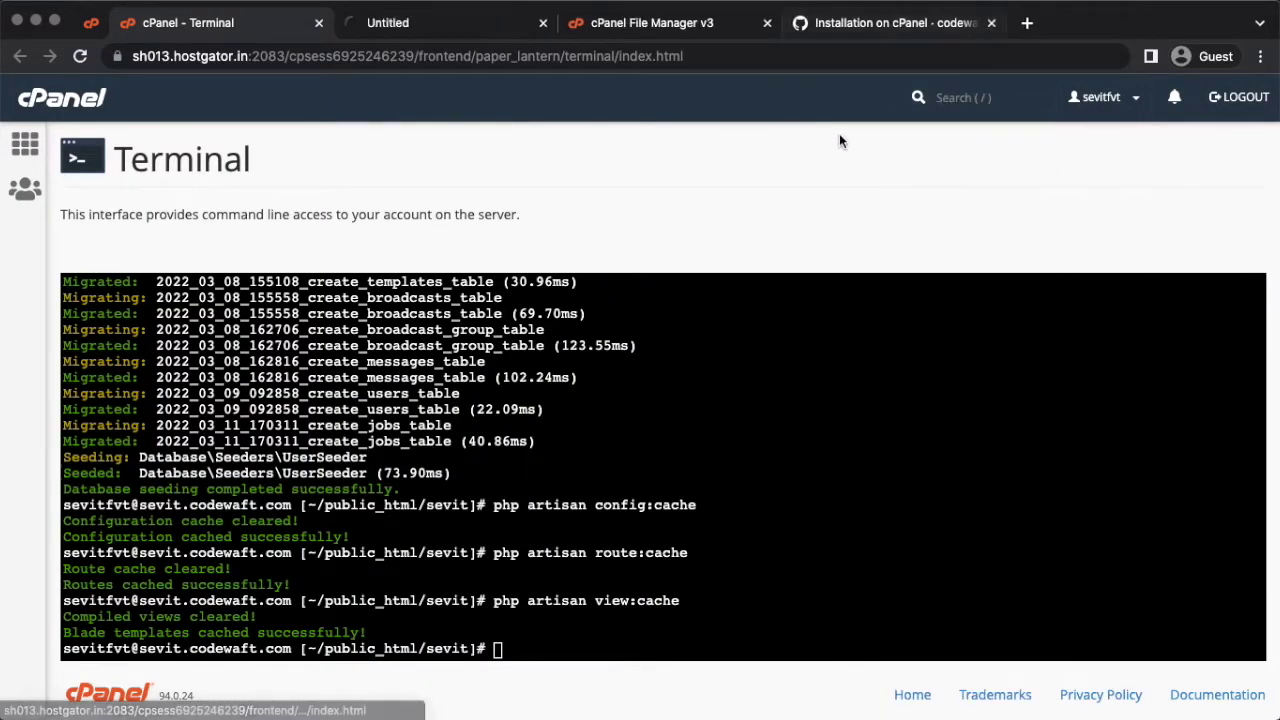
{"action": "left_click", "coordinate": [457, 25]}
{"action": "scroll", "coordinate": [803, 500], "scroll_direction": "down", "scroll_amount": 10}
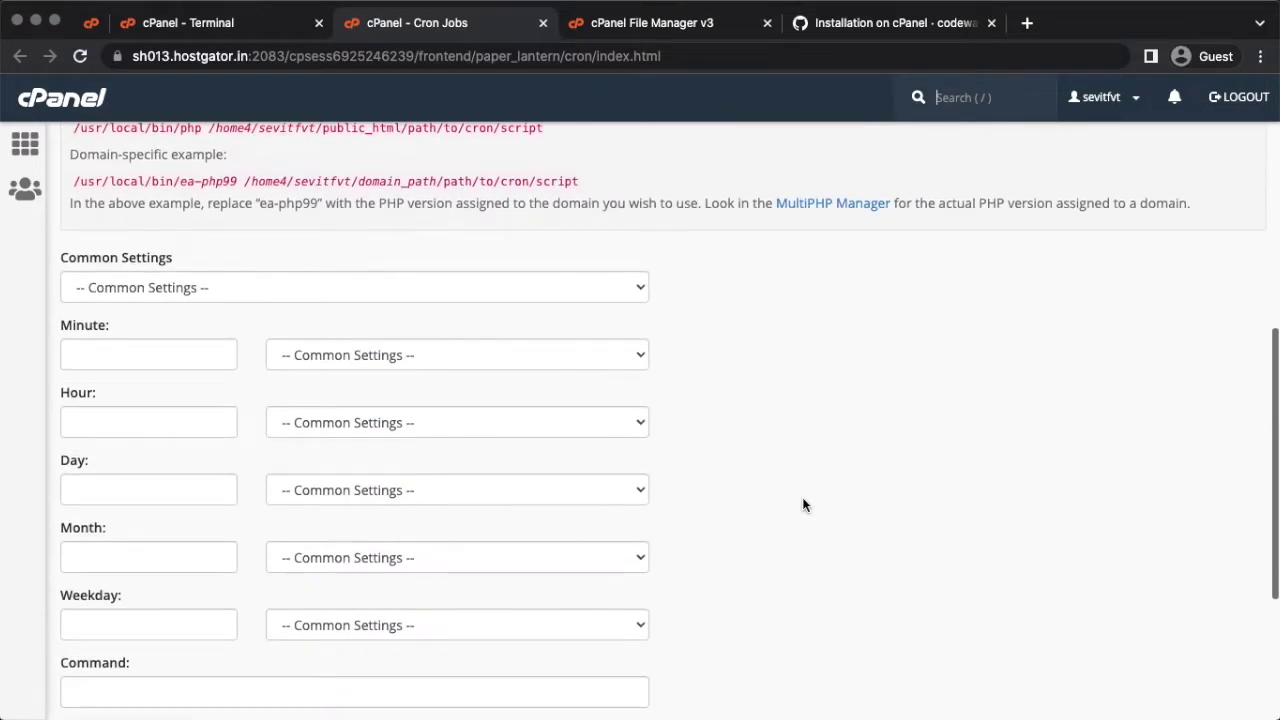
Step: Set the new cron job to Once Per Minute and fill its command with the wiki's schedule:run line, without the asterisks
{"action": "left_click", "coordinate": [506, 288]}
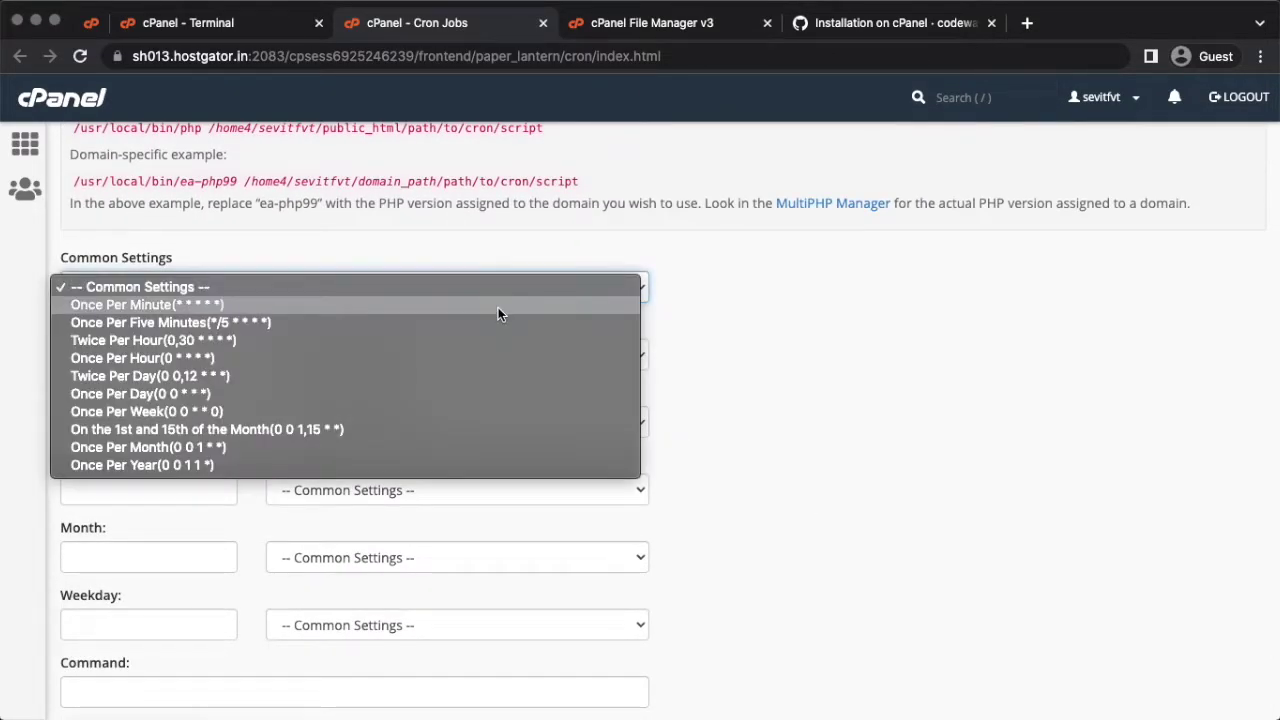
{"action": "left_click", "coordinate": [498, 306]}
{"action": "scroll", "coordinate": [934, 485], "scroll_direction": "down", "scroll_amount": 3}
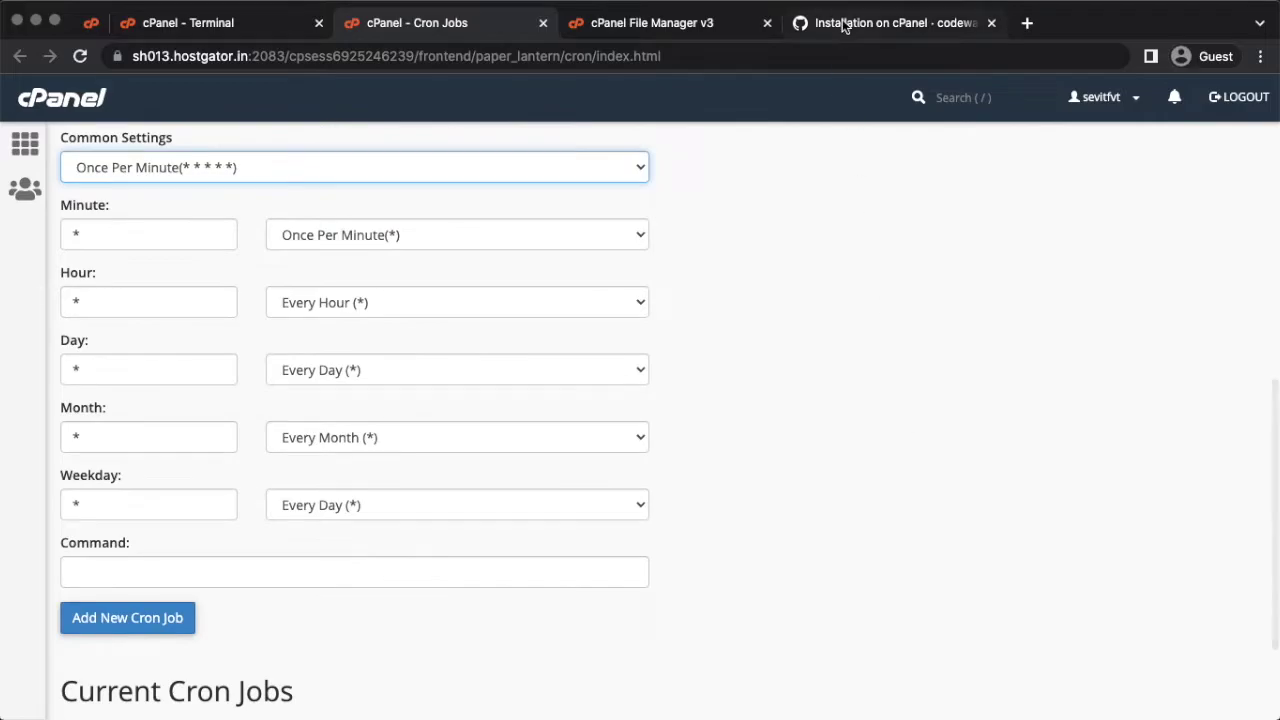
{"action": "left_click", "coordinate": [845, 22]}
{"action": "left_click_drag", "start_coordinate": [160, 451], "coordinate": [740, 453]}
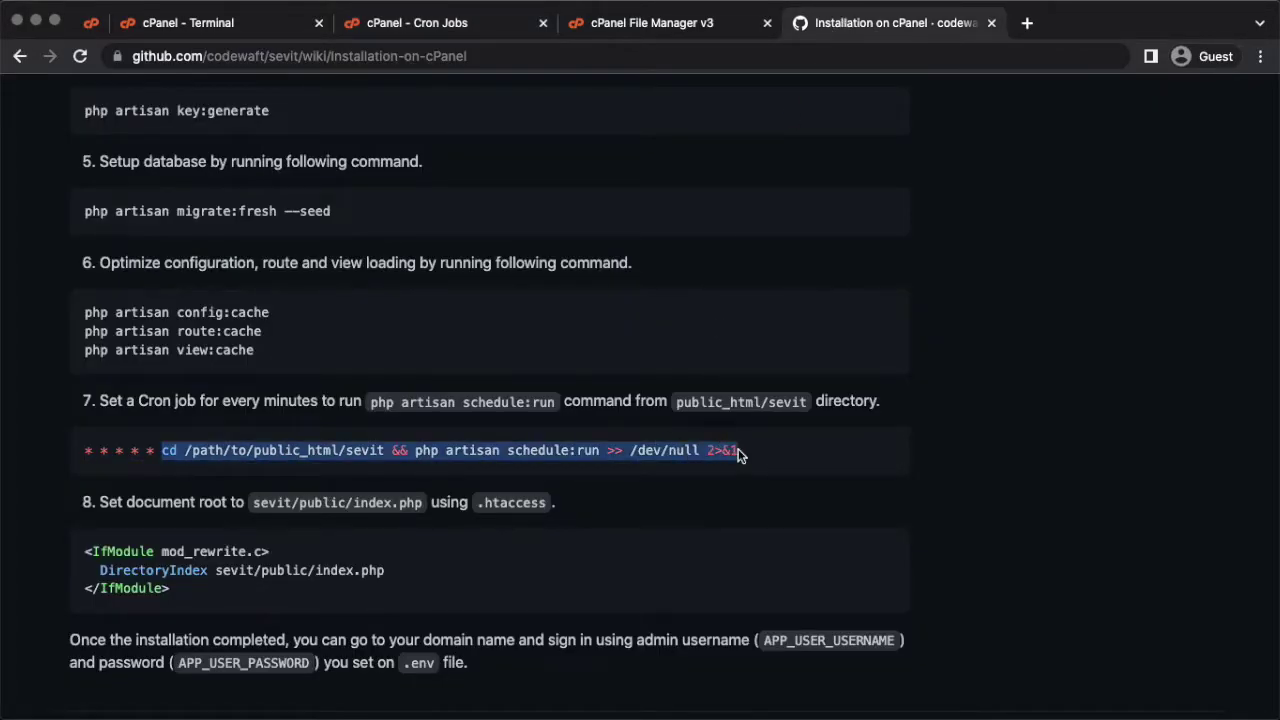
{"action": "right_click", "coordinate": [740, 453]}
{"action": "left_click", "coordinate": [780, 489]}
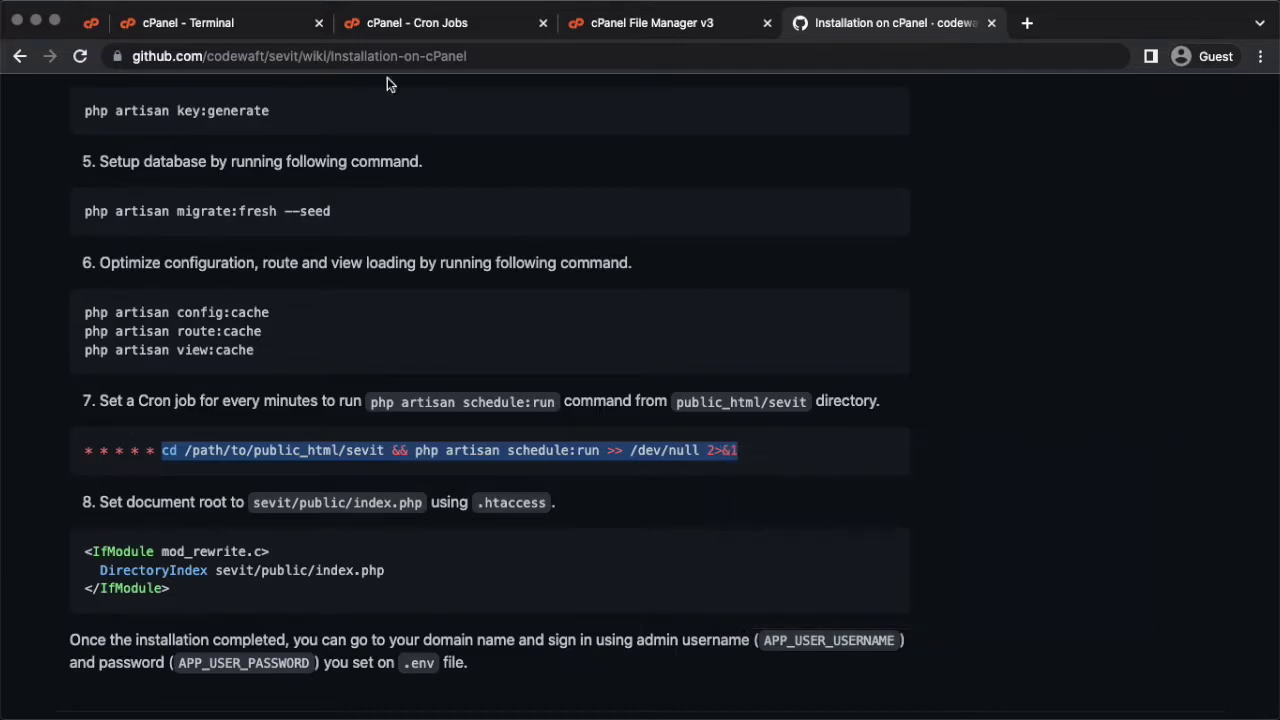
{"action": "left_click", "coordinate": [425, 26]}
{"action": "left_click", "coordinate": [235, 569]}
{"action": "key", "text": "super+v"}
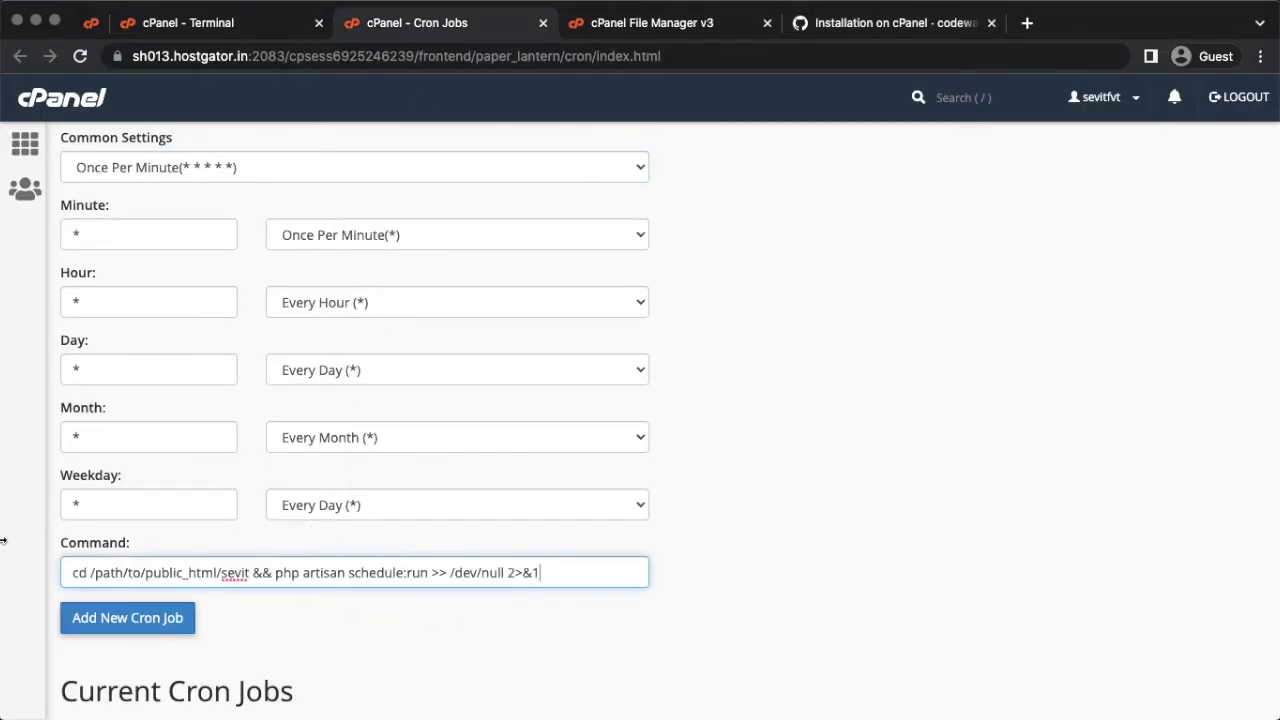
Step: Get the sevit folder's path with pwd, replace the cron command's placeholder path with /home4/sevitfvt/public_html/sevit, and add the cron job
{"action": "left_click_drag", "start_coordinate": [92, 571], "coordinate": [219, 570]}
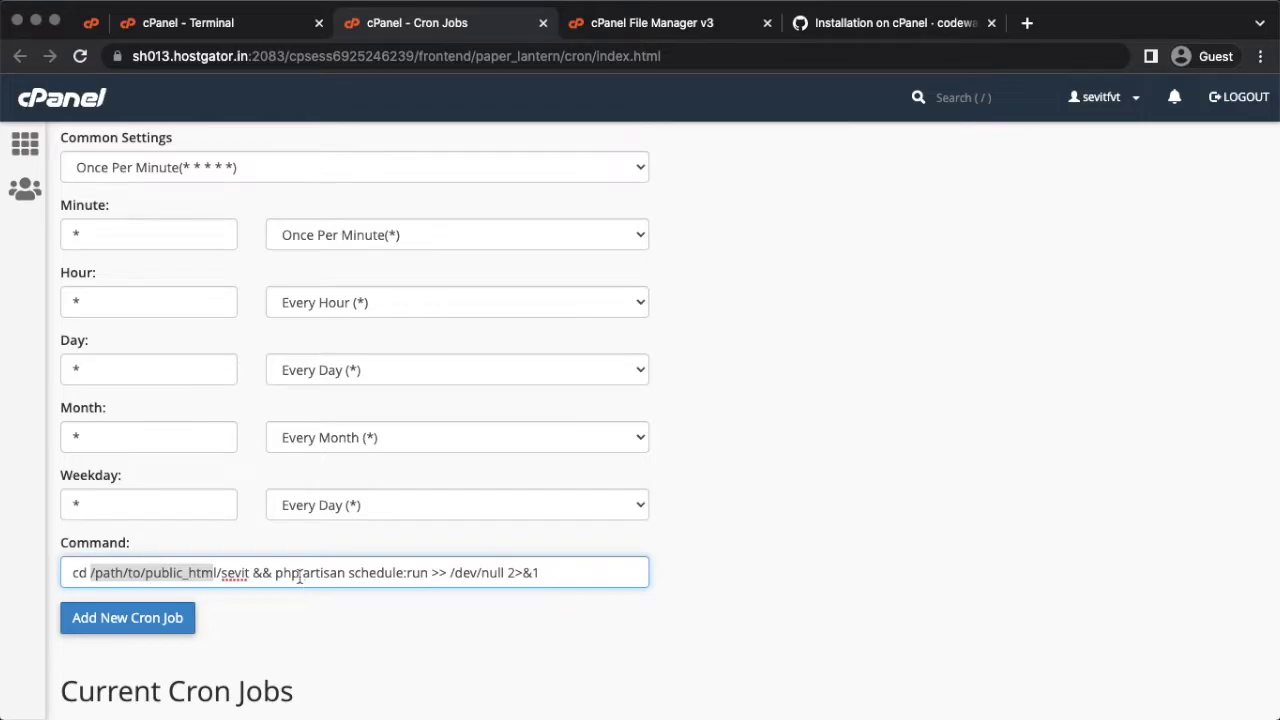
{"action": "key", "text": "ctrl+shift+Tab"}
{"action": "type", "text": "pwd"}
{"action": "key", "text": "Return"}
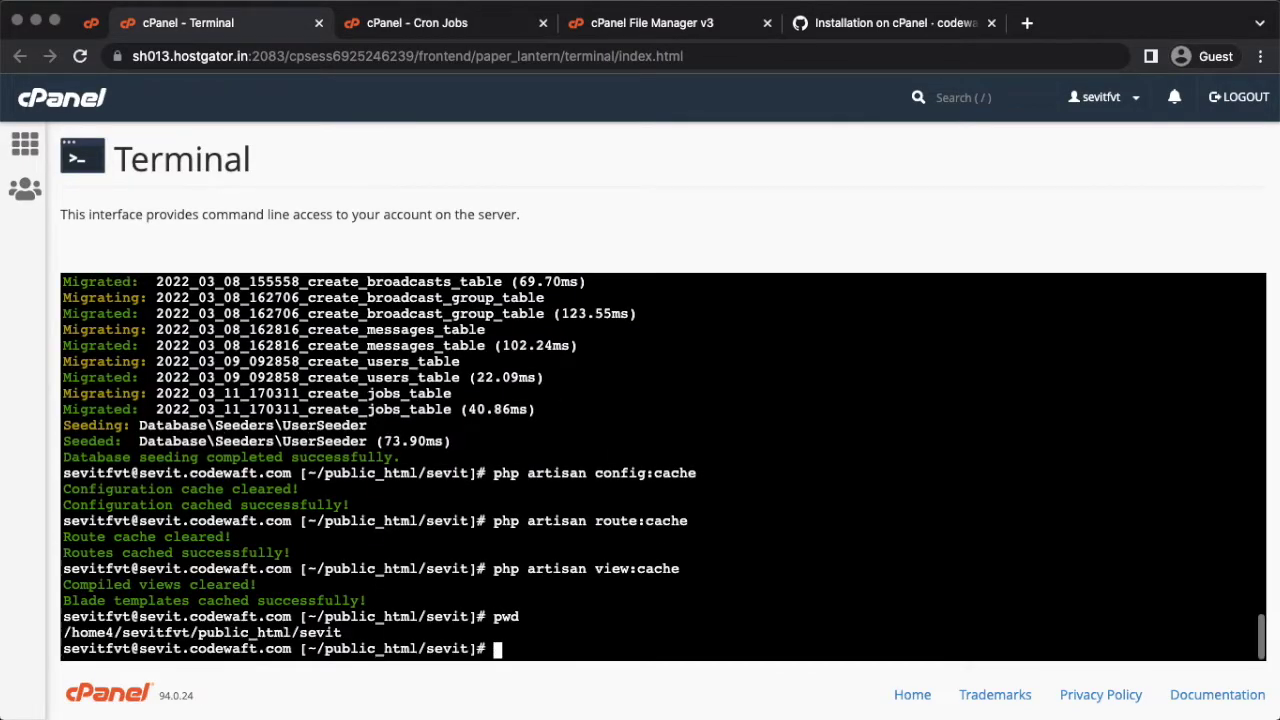
{"action": "left_click_drag", "start_coordinate": [342, 636], "coordinate": [66, 632]}
{"action": "right_click", "coordinate": [66, 632]}
{"action": "left_click", "coordinate": [155, 498]}
{"action": "left_click", "coordinate": [452, 26]}
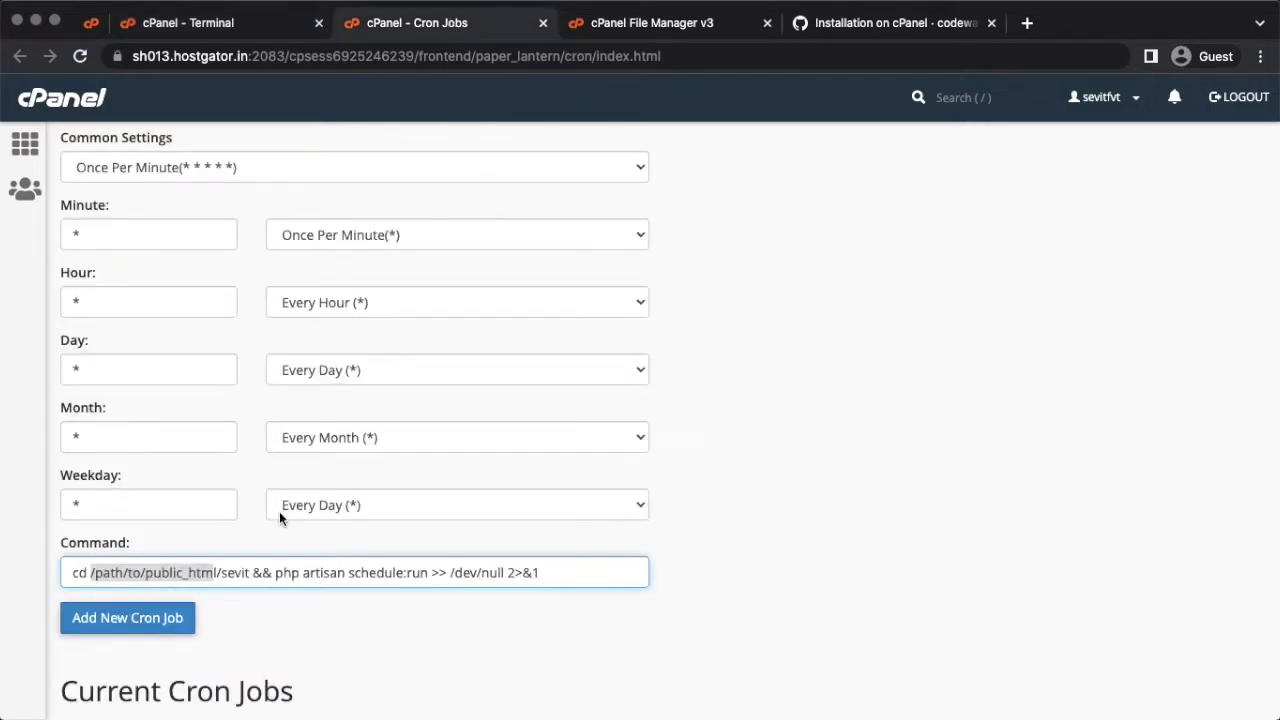
{"action": "left_click_drag", "start_coordinate": [250, 570], "coordinate": [90, 572]}
{"action": "key", "text": "super+v"}
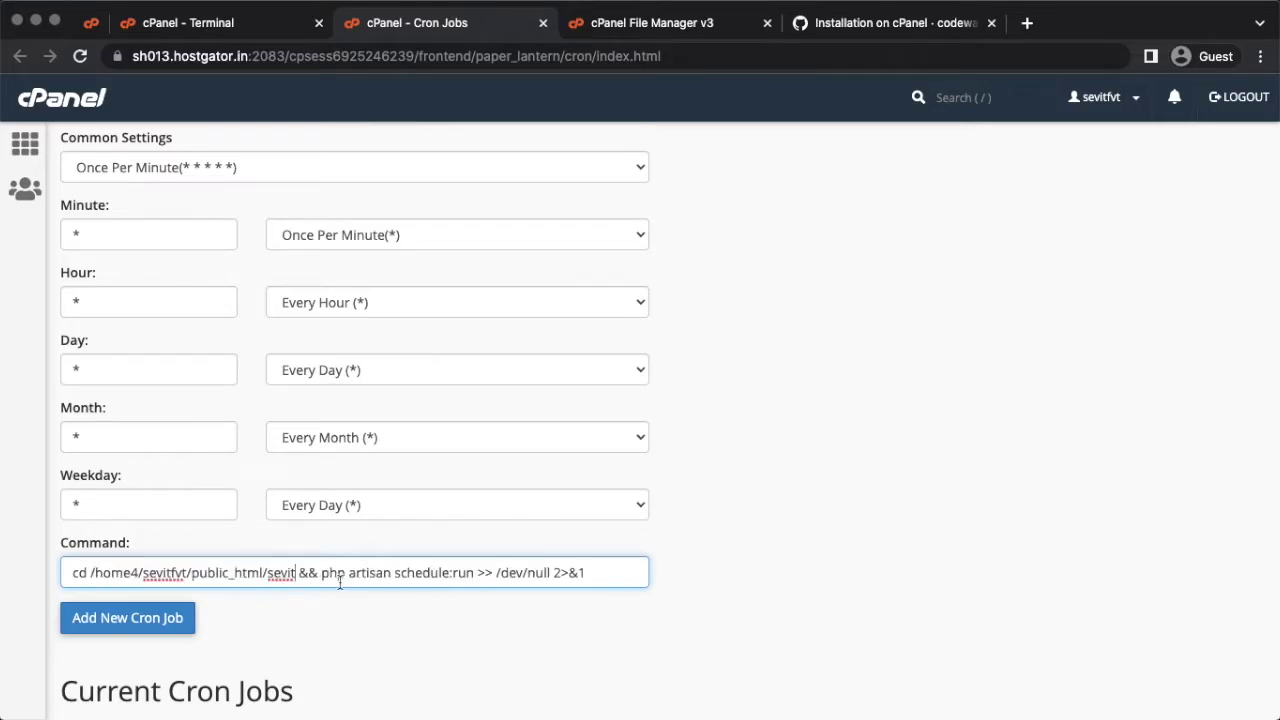
{"action": "left_click", "coordinate": [157, 616]}
{"action": "scroll", "coordinate": [884, 581], "scroll_direction": "down", "scroll_amount": 3}
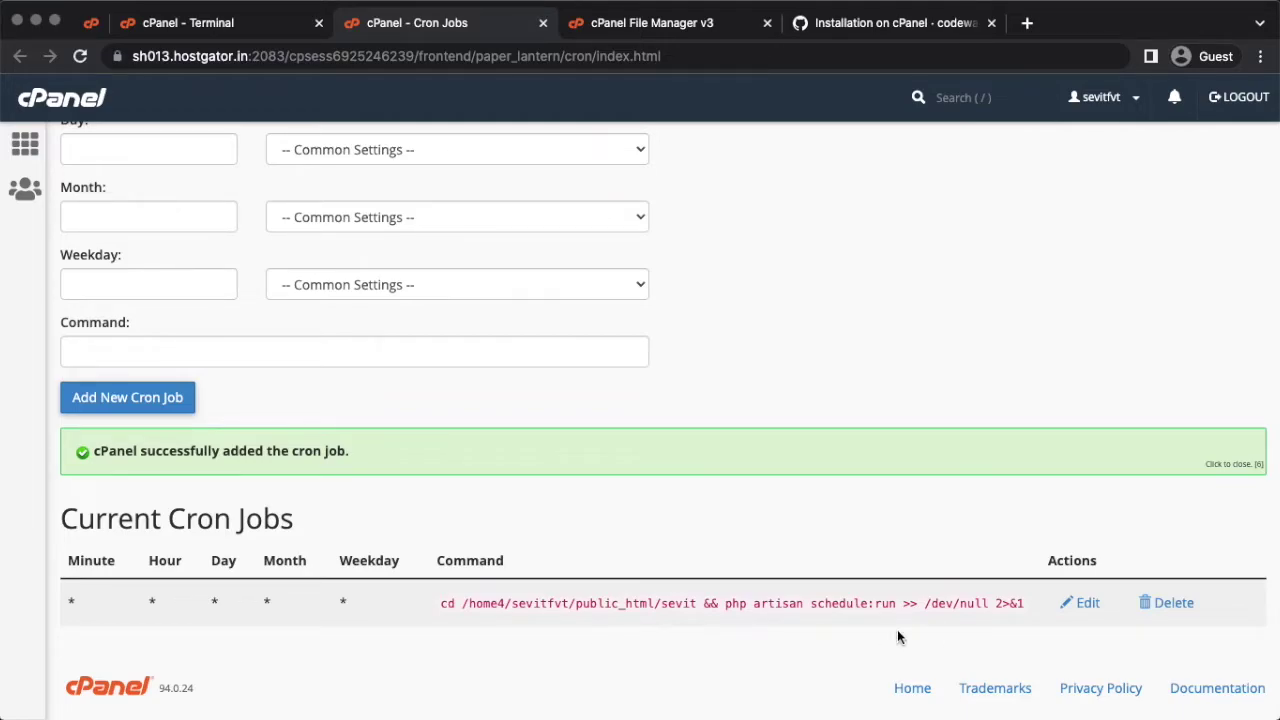
Step: Copy the wiki's document root rewrite rules, and open public_html's .htaccess for editing in File Manager
{"action": "left_click", "coordinate": [845, 22]}
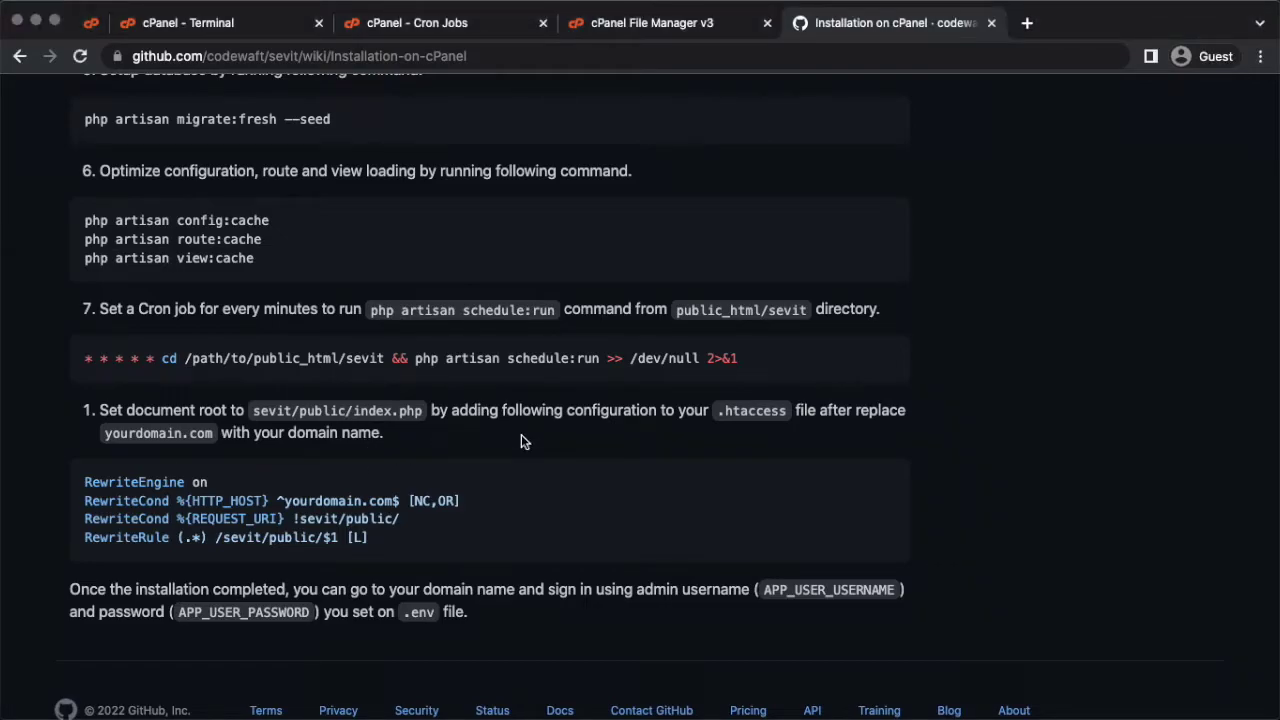
{"action": "left_click", "coordinate": [886, 487]}
{"action": "left_click", "coordinate": [682, 31]}
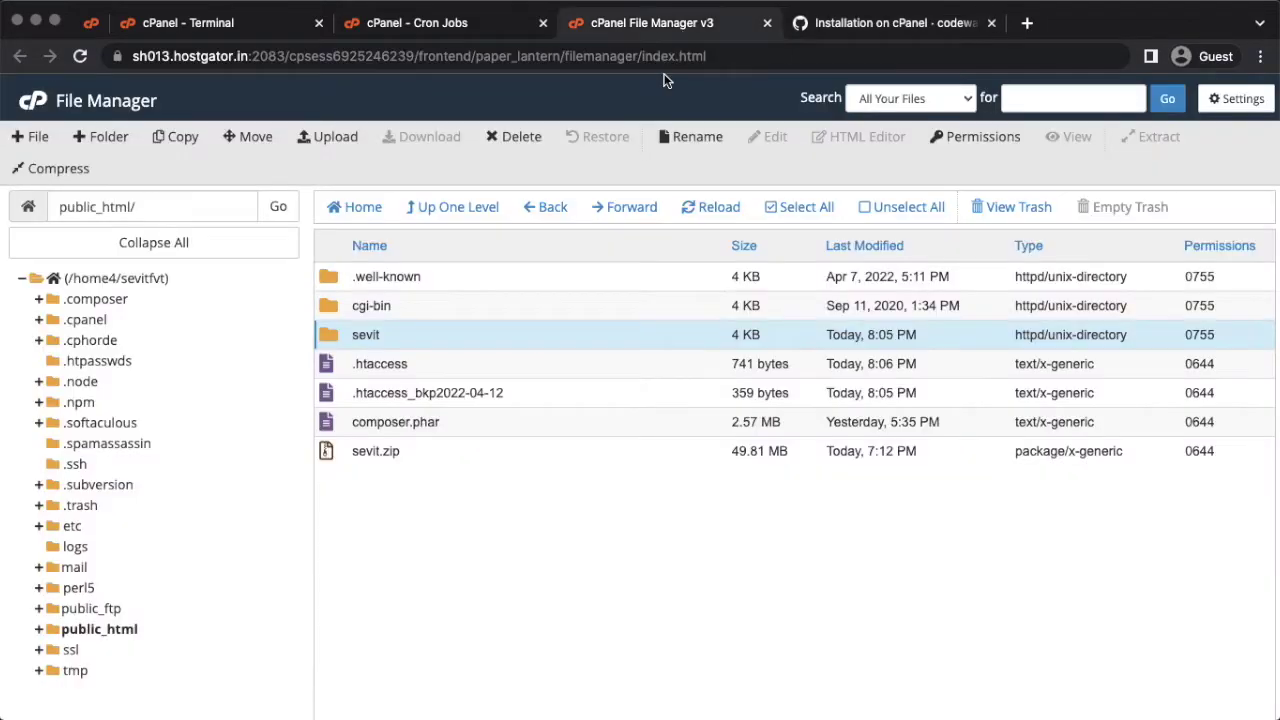
{"action": "left_click", "coordinate": [503, 358]}
{"action": "left_click", "coordinate": [773, 137]}
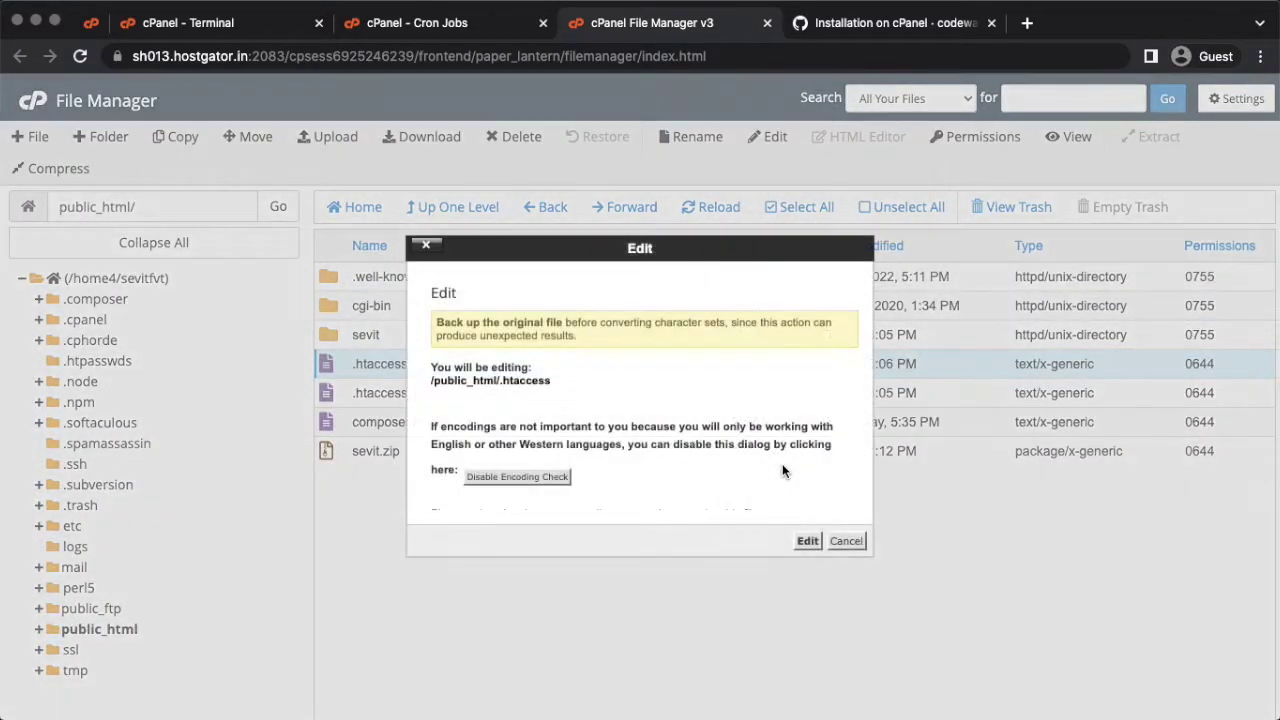
{"action": "left_click", "coordinate": [807, 540]}
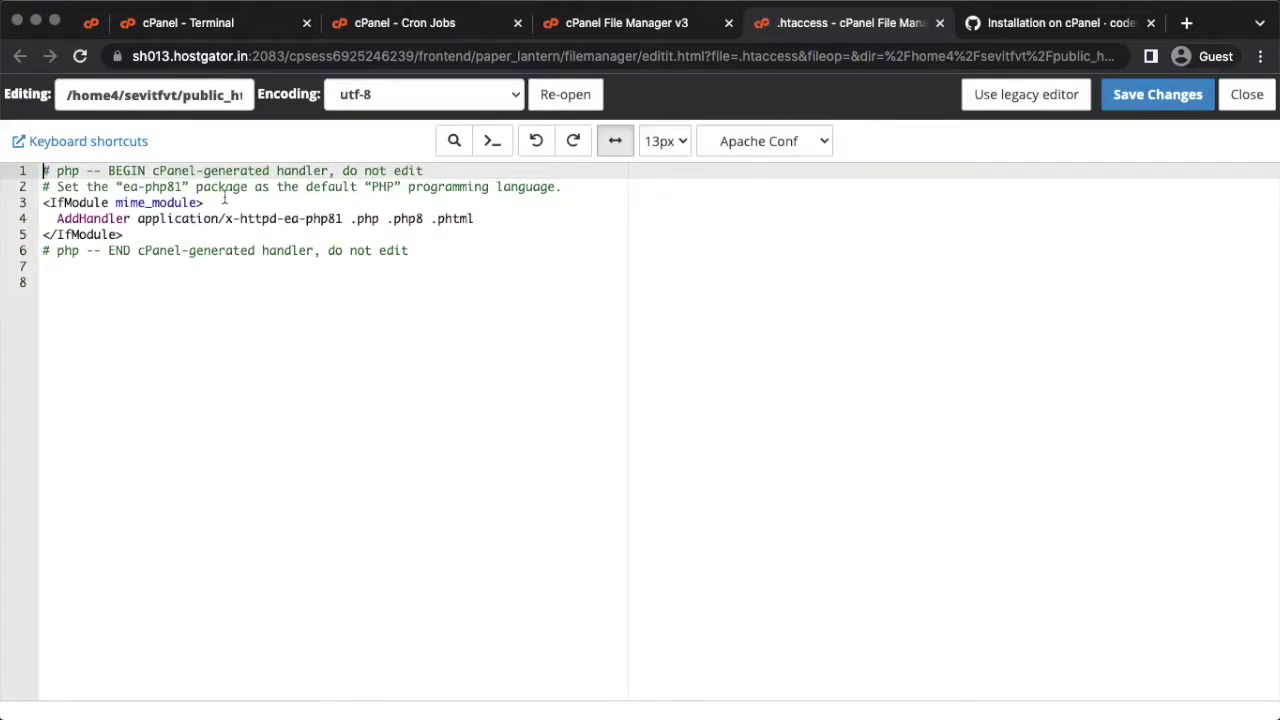
Step: Paste the copied rewrite rules above the cPanel-generated PHP handler in .htaccess, and save the file
{"action": "key", "text": "Return"}
{"action": "key", "text": "Return"}
{"action": "key", "text": "Up"}
{"action": "key", "text": "Up"}
{"action": "key", "text": "super+v"}
{"action": "key", "text": "super+s"}
Step: Replace the placeholder domain in the .htaccess HTTP_HOST condition with sevit.codewaft.com, save the file and close its editor
{"action": "left_click_drag", "start_coordinate": [236, 186], "coordinate": [342, 186]}
{"action": "type", "text": "se"}
{"action": "type", "text": "vit.codewaft.co"}
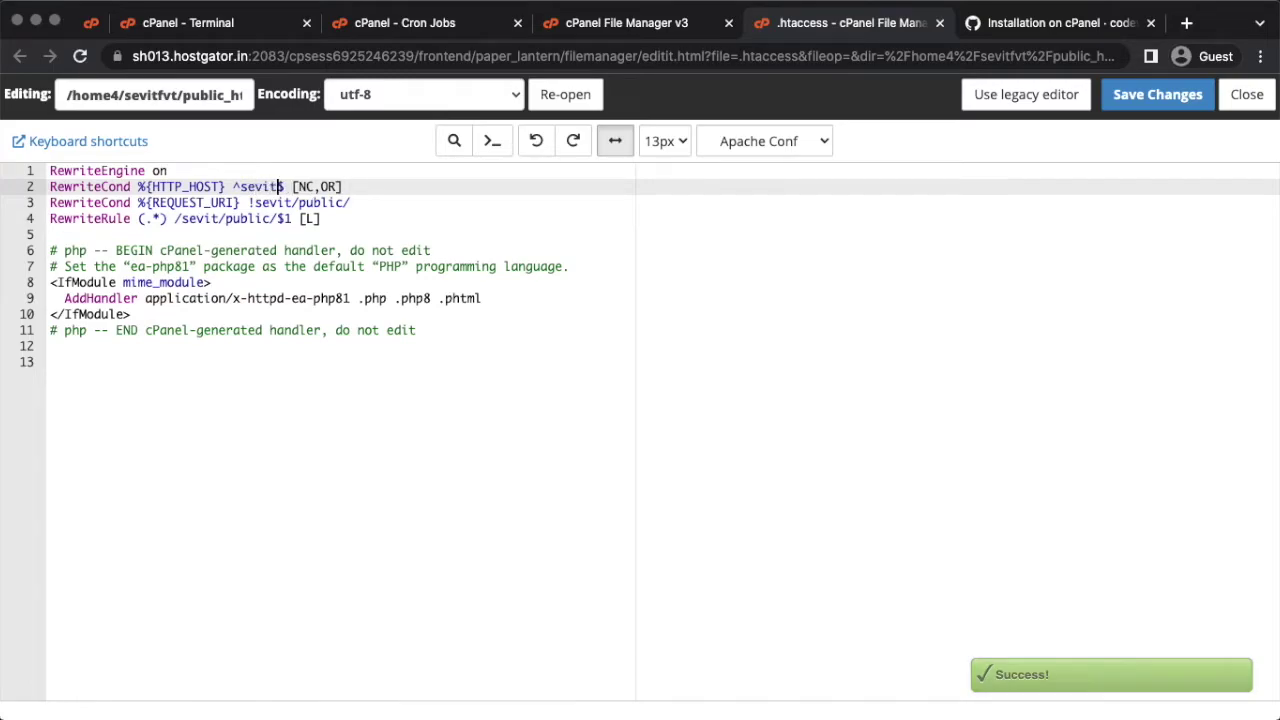
{"action": "type", "text": "m"}
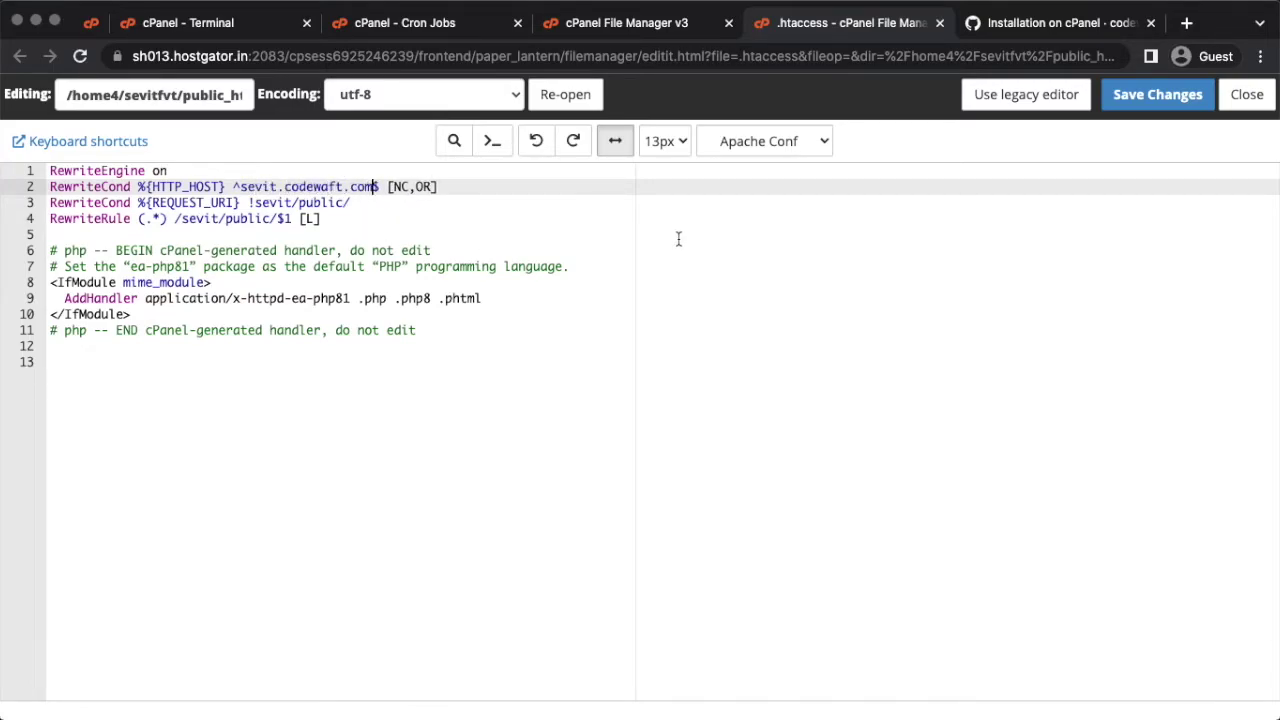
{"action": "left_click", "coordinate": [1128, 104]}
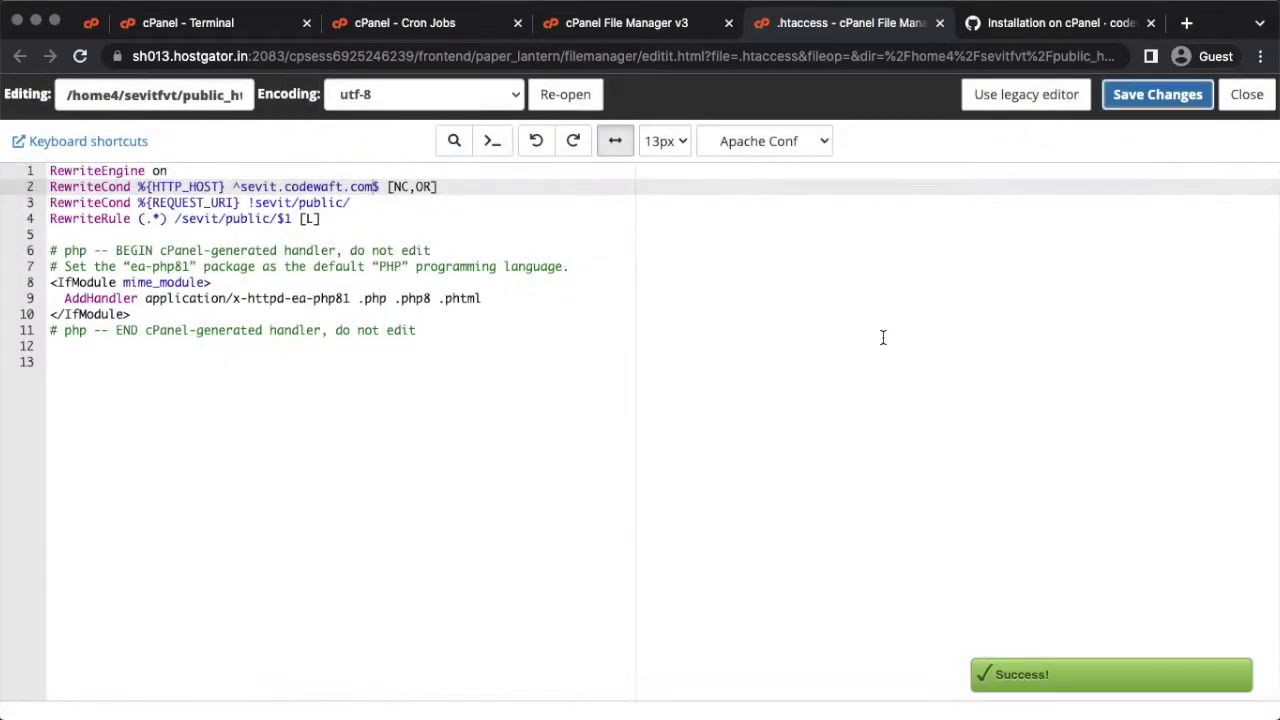
{"action": "left_click", "coordinate": [941, 24]}
Step: Check the wiki's closing sign-in instructions, and view the .env file in public_html/sevit for the admin credentials
{"action": "left_click", "coordinate": [852, 32]}
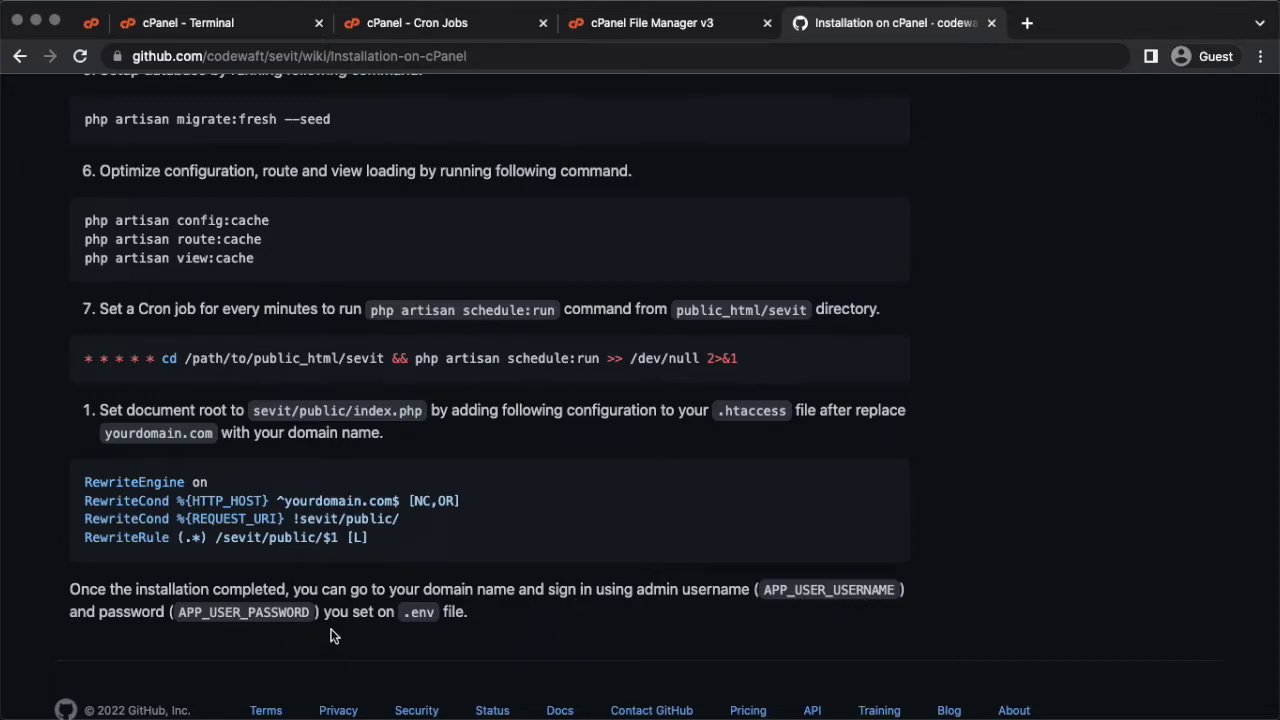
{"action": "left_click", "coordinate": [620, 24]}
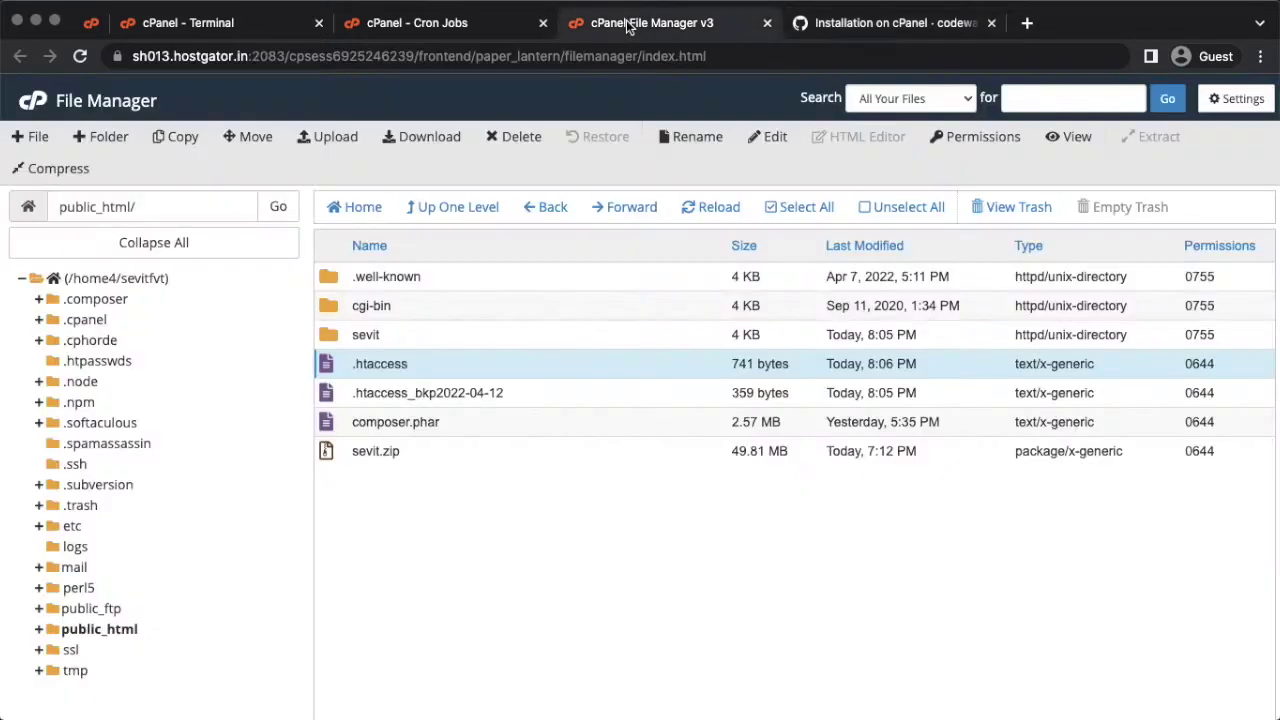
{"action": "double_click", "coordinate": [424, 334]}
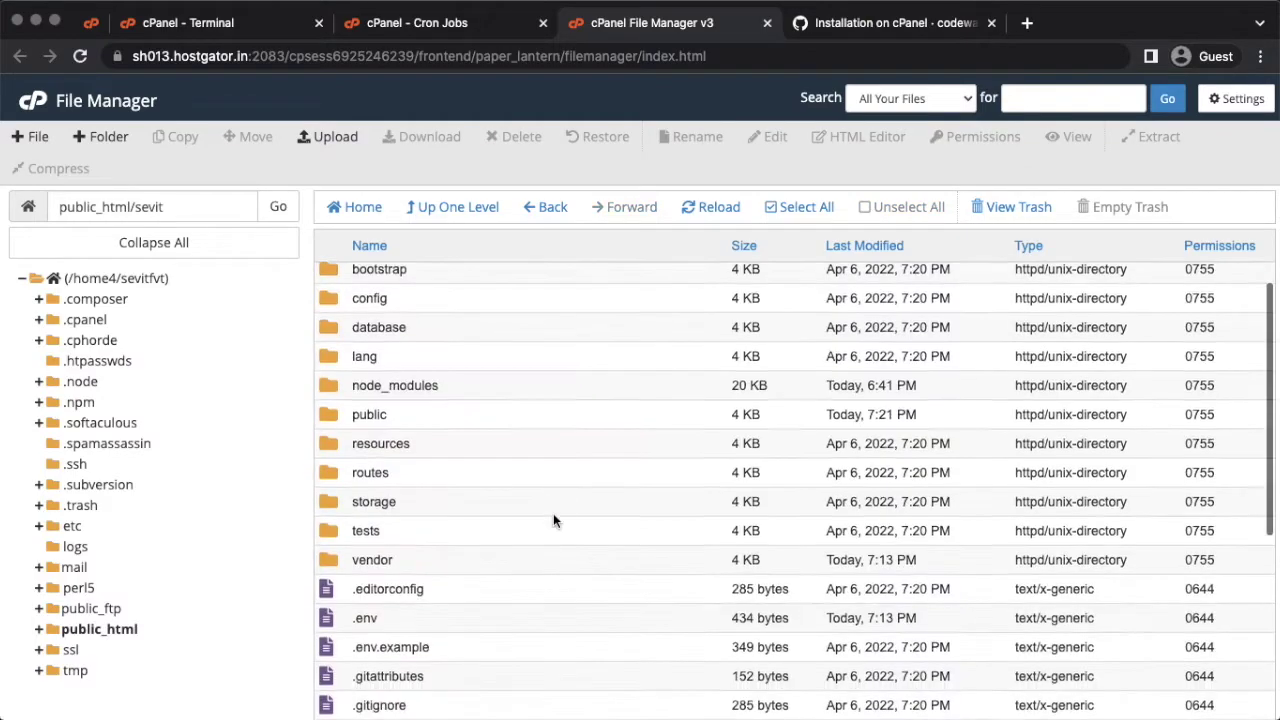
{"action": "scroll", "coordinate": [545, 508], "scroll_direction": "down", "scroll_amount": 5}
{"action": "scroll", "coordinate": [500, 363], "scroll_direction": "up", "scroll_amount": 2}
{"action": "left_click", "coordinate": [429, 382]}
{"action": "right_click", "coordinate": [429, 380]}
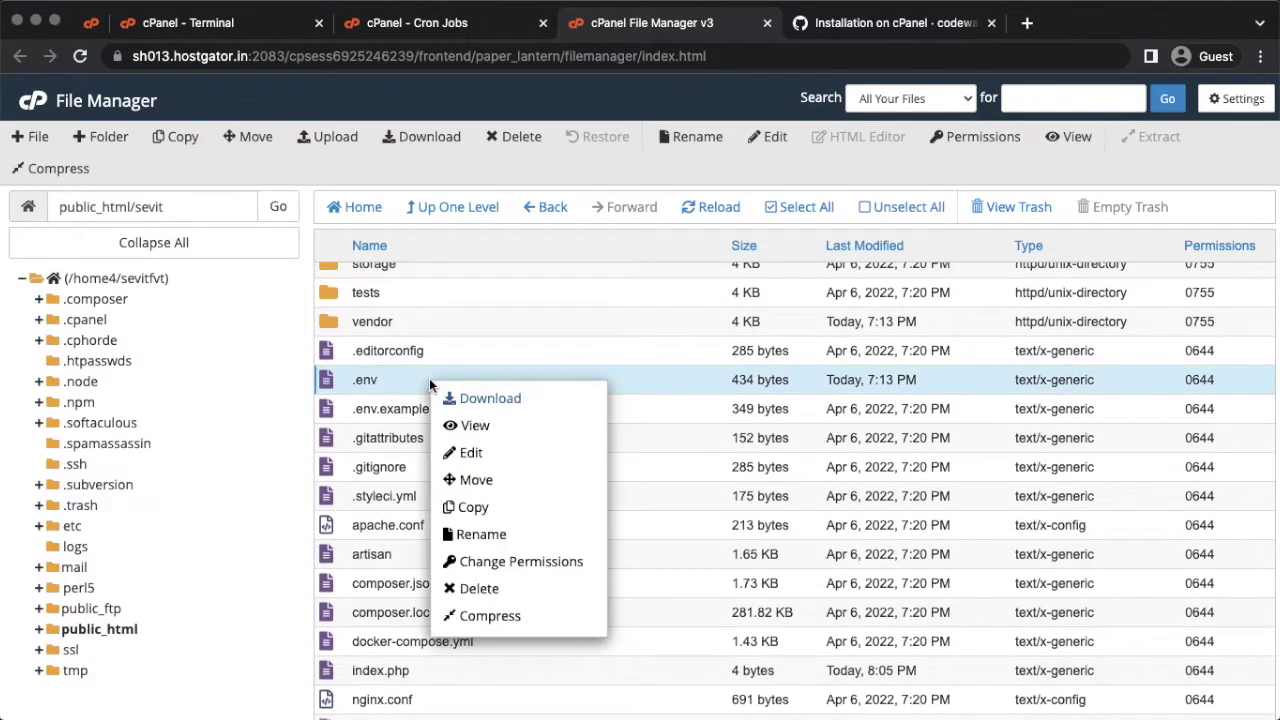
{"action": "left_click", "coordinate": [474, 427]}
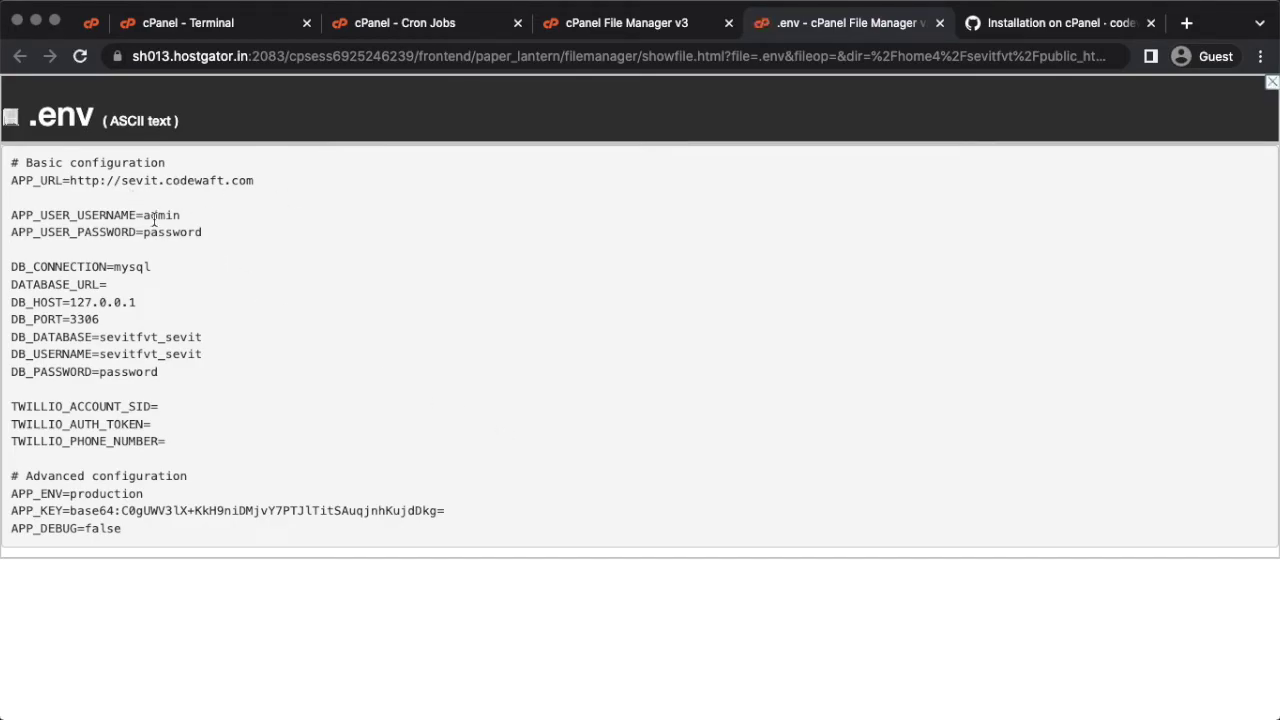
Step: Open sevit.codewaft.com in a new browser tab, and sign in to Sevit with username admin and the account password
{"action": "left_click", "coordinate": [1187, 23]}
{"action": "type", "text": "sevit."}
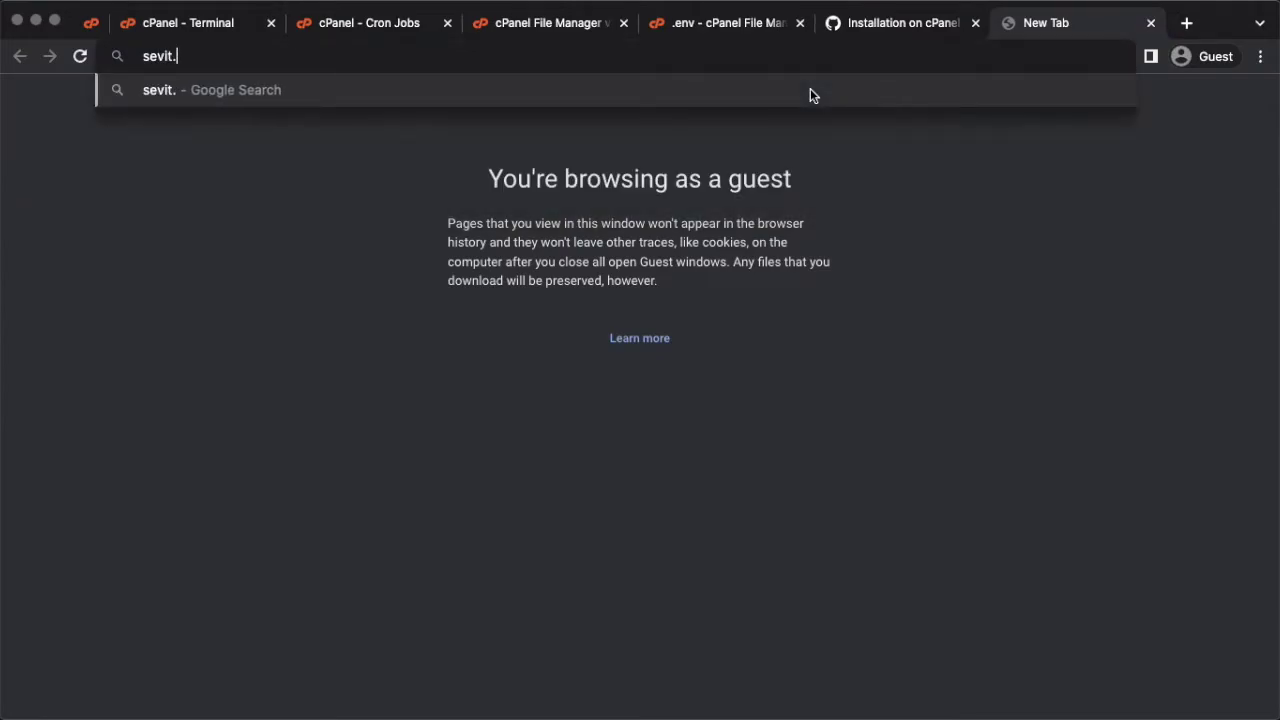
{"action": "type", "text": "codewaft.com"}
{"action": "key", "text": "Return"}
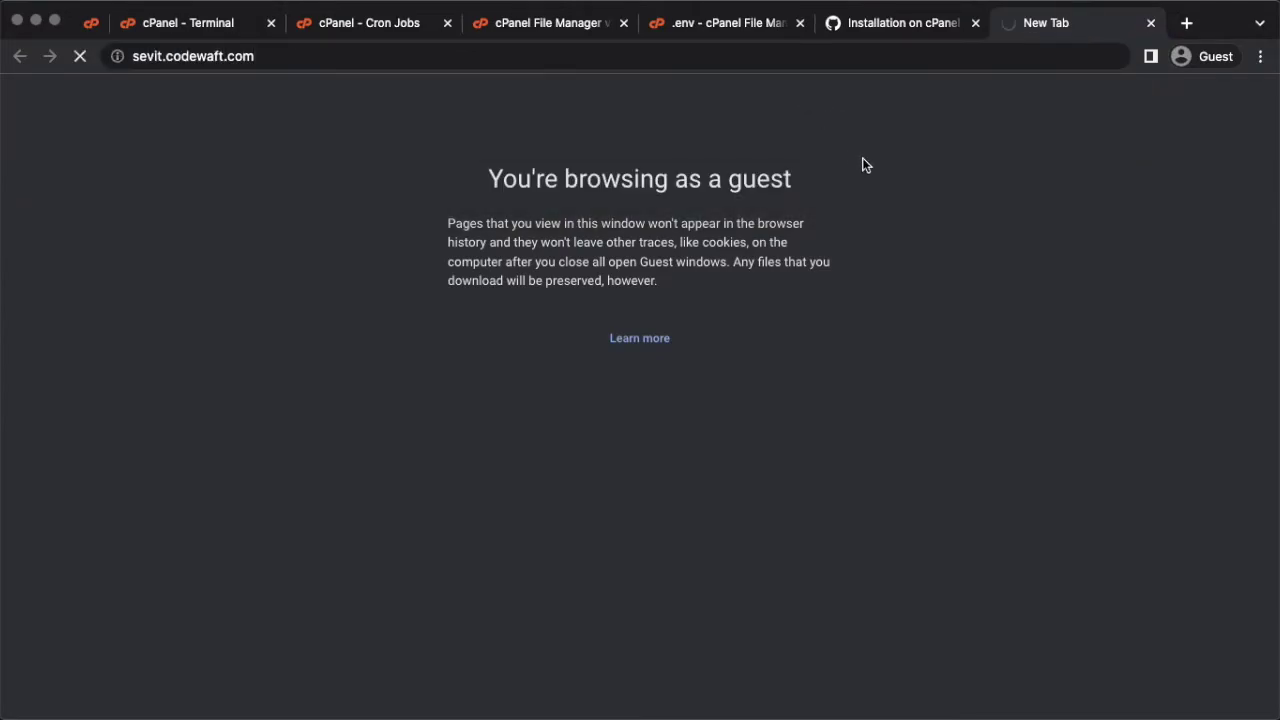
{"action": "type", "text": "admin"}
{"action": "key", "text": "Tab"}
{"action": "type", "text": "•••••"}
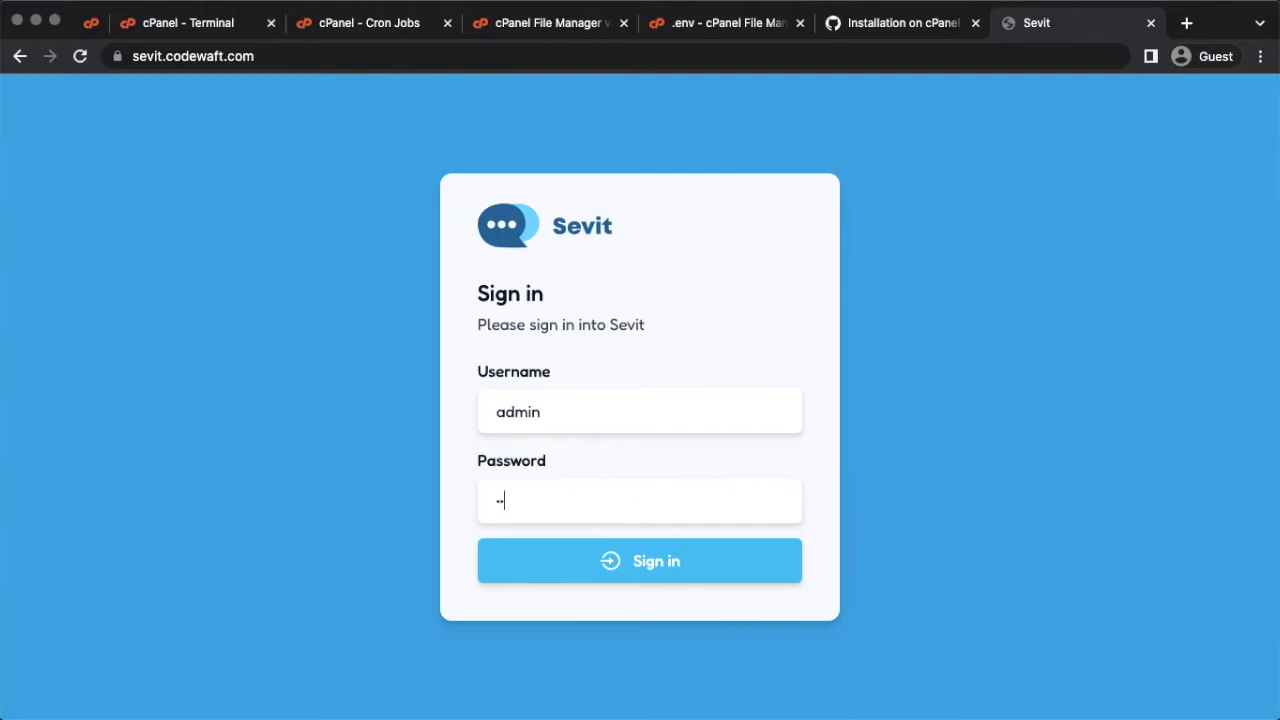
{"action": "left_click", "coordinate": [686, 566]}
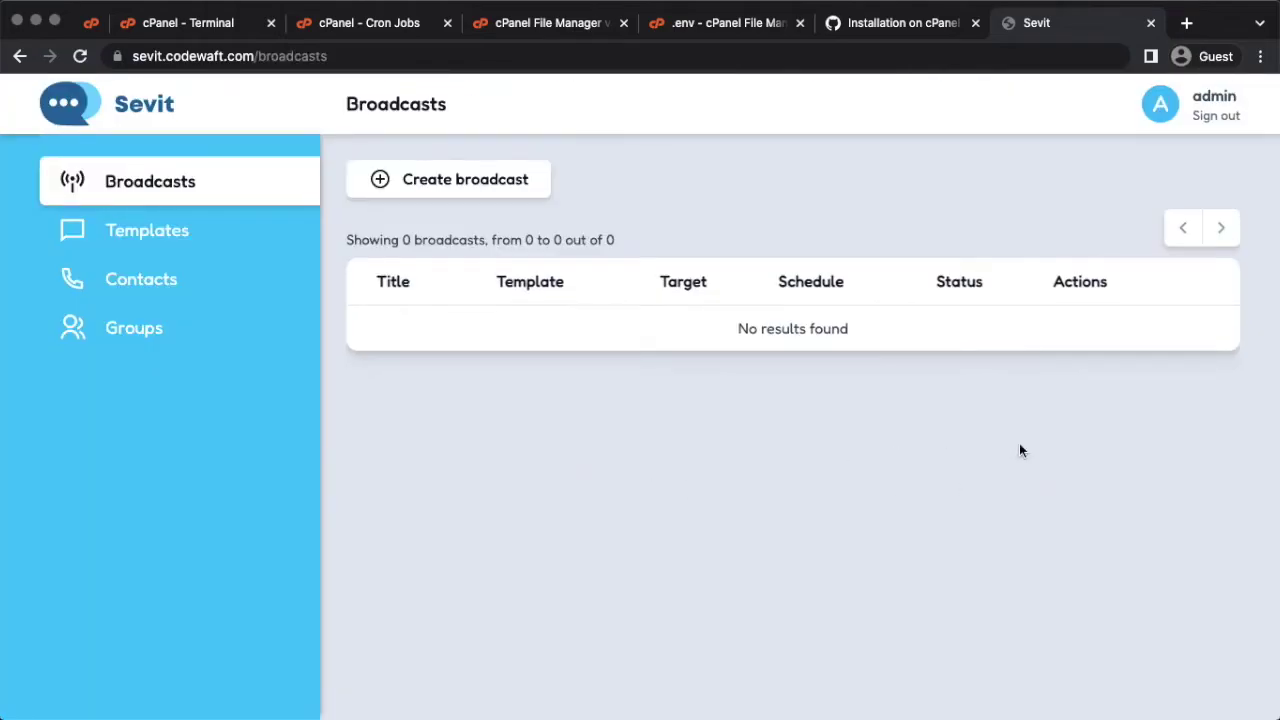